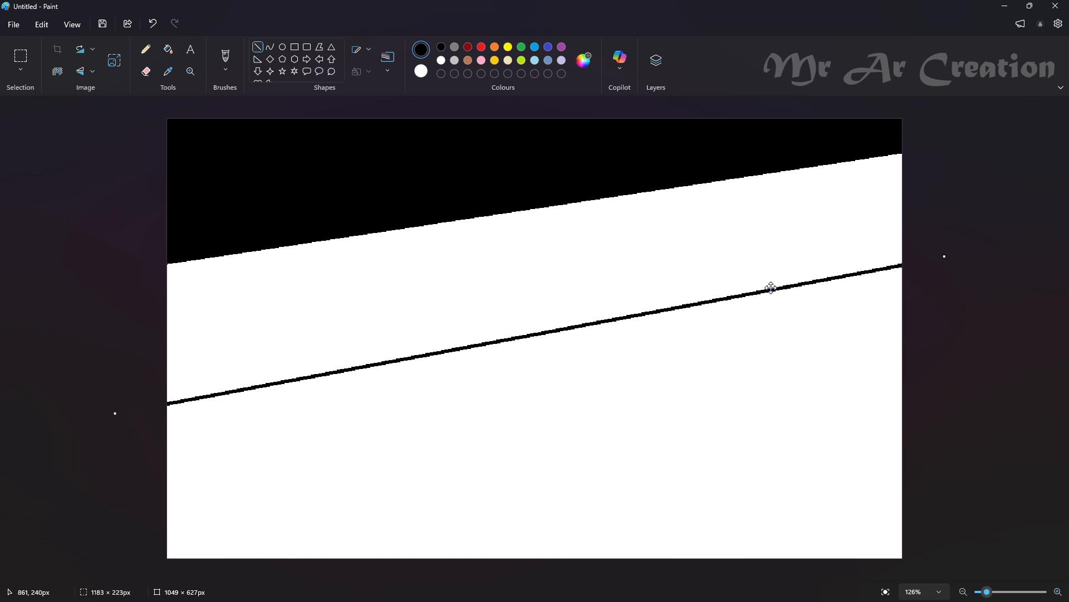
Draw a third slanted line across the lower canvas and fill the uppermost band with a near-black blue
{"action": "mouse_move", "coordinate": [215, 542]}
{"action": "left_mouse_down"}
{"action": "mouse_move", "coordinate": [957, 363]}
{"action": "mouse_move", "coordinate": [781, 406]}
{"action": "left_mouse_up"}
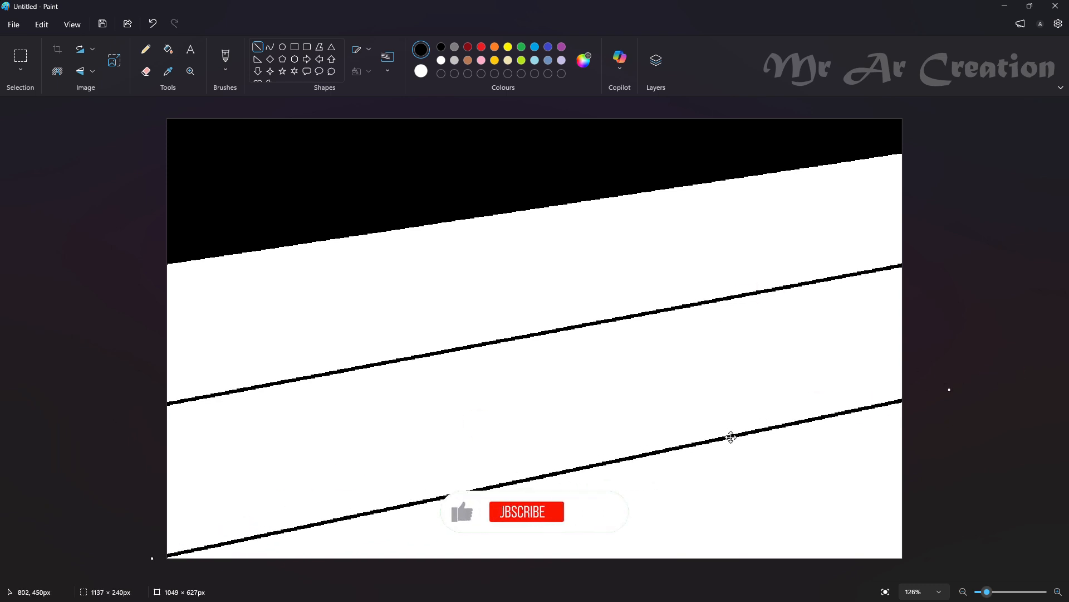
{"action": "left_click", "coordinate": [583, 60]}
{"action": "left_click_drag", "start_coordinate": [447, 169], "coordinate": [462, 156]}
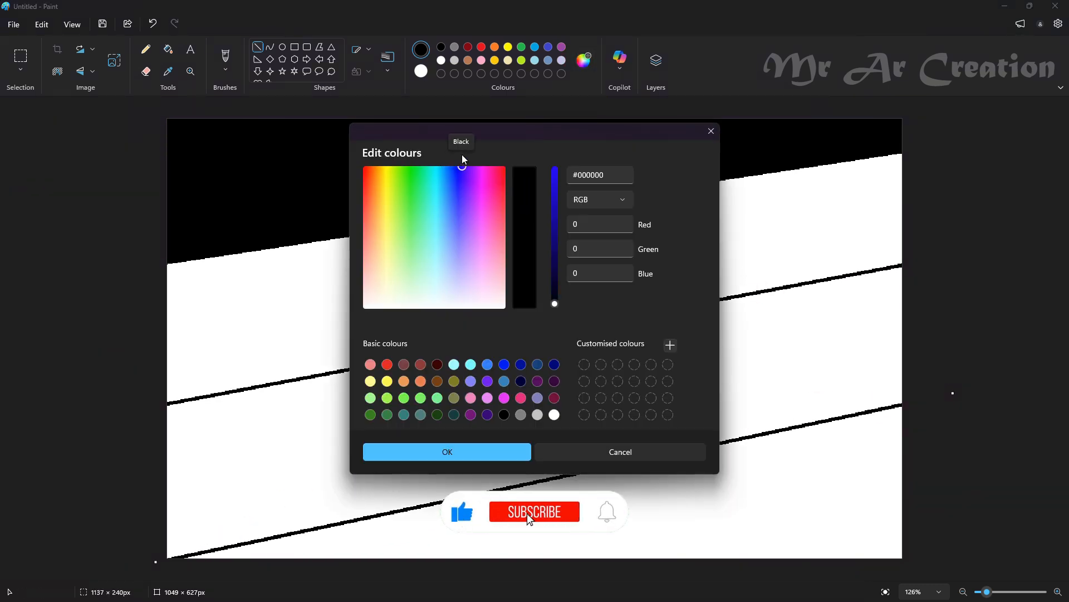
{"action": "left_click", "coordinate": [554, 291]}
{"action": "left_click", "coordinate": [476, 452]}
{"action": "left_click", "coordinate": [169, 49]}
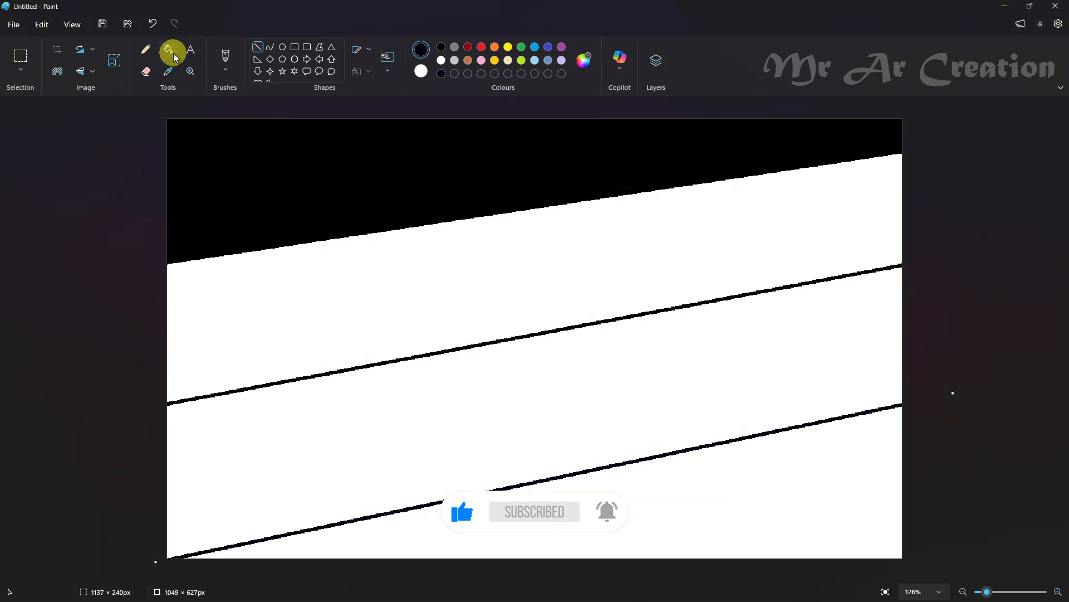
{"action": "left_click", "coordinate": [299, 154]}
Mix a dark blue of about #07003B and fill the second band with it
{"action": "left_click", "coordinate": [584, 59]}
{"action": "left_click_drag", "start_coordinate": [556, 286], "coordinate": [549, 268]}
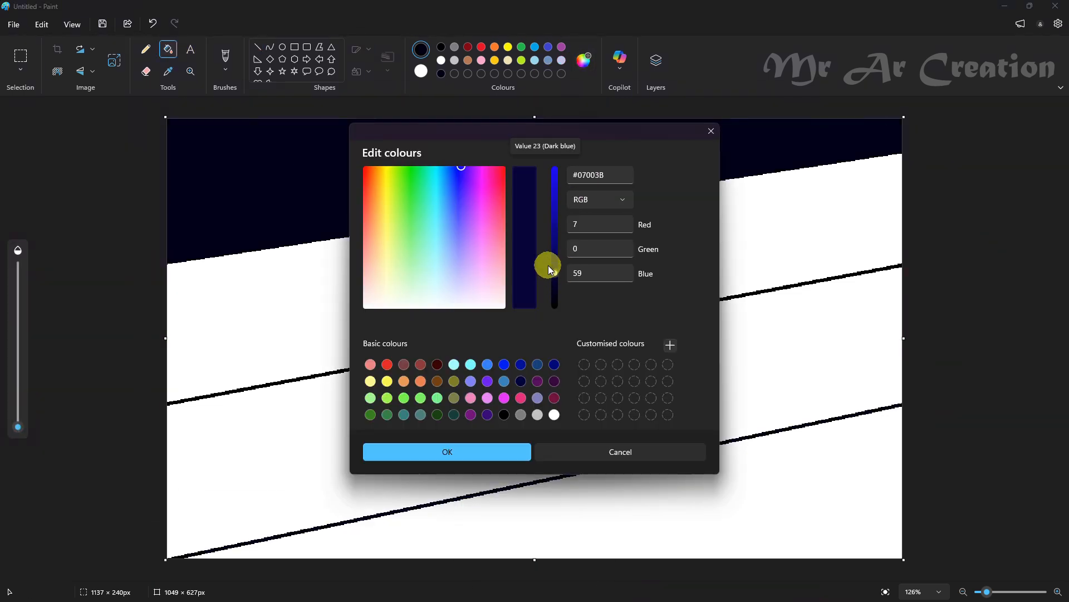
{"action": "left_click", "coordinate": [472, 456]}
{"action": "left_click", "coordinate": [406, 296]}
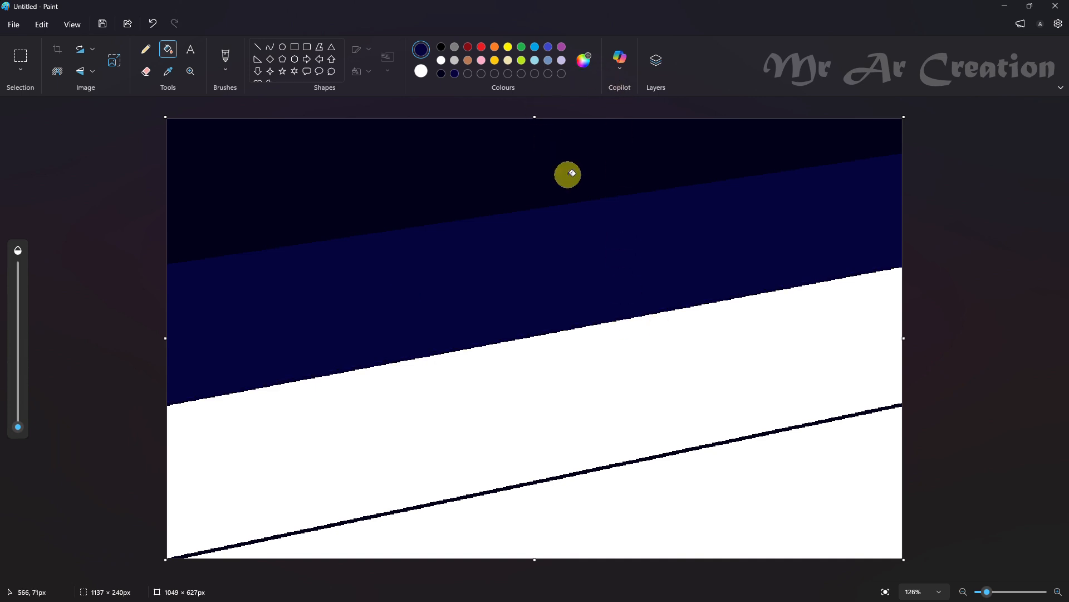
Mix a medium purple and fill the third band and its lower border line with it
{"action": "left_click", "coordinate": [584, 59]}
{"action": "left_click", "coordinate": [479, 172]}
{"action": "left_click", "coordinate": [555, 239]}
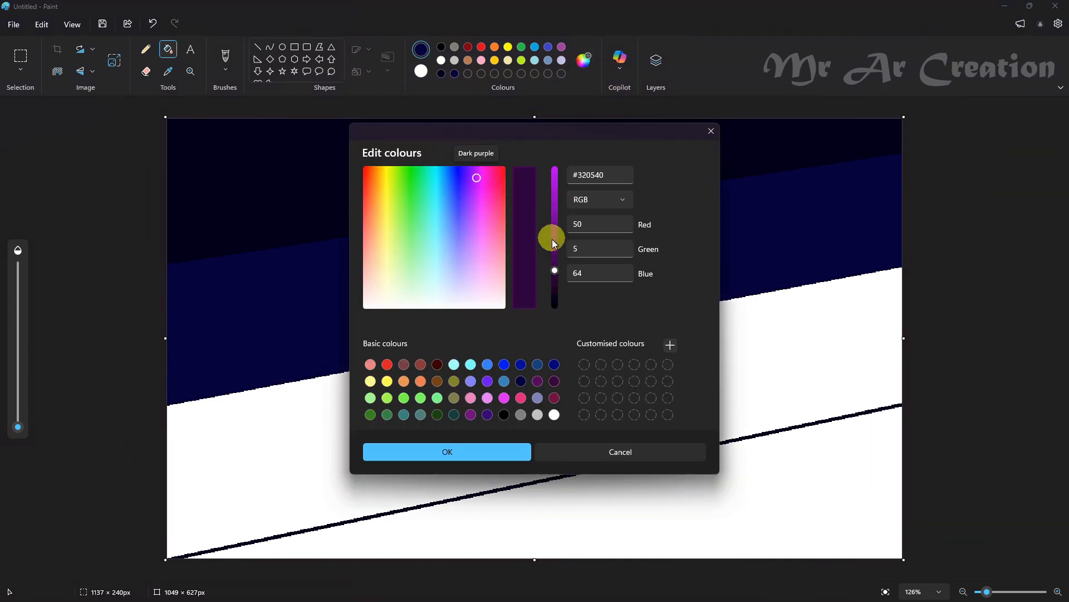
{"action": "left_click", "coordinate": [518, 451]}
{"action": "left_click", "coordinate": [564, 425]}
{"action": "left_click", "coordinate": [670, 460]}
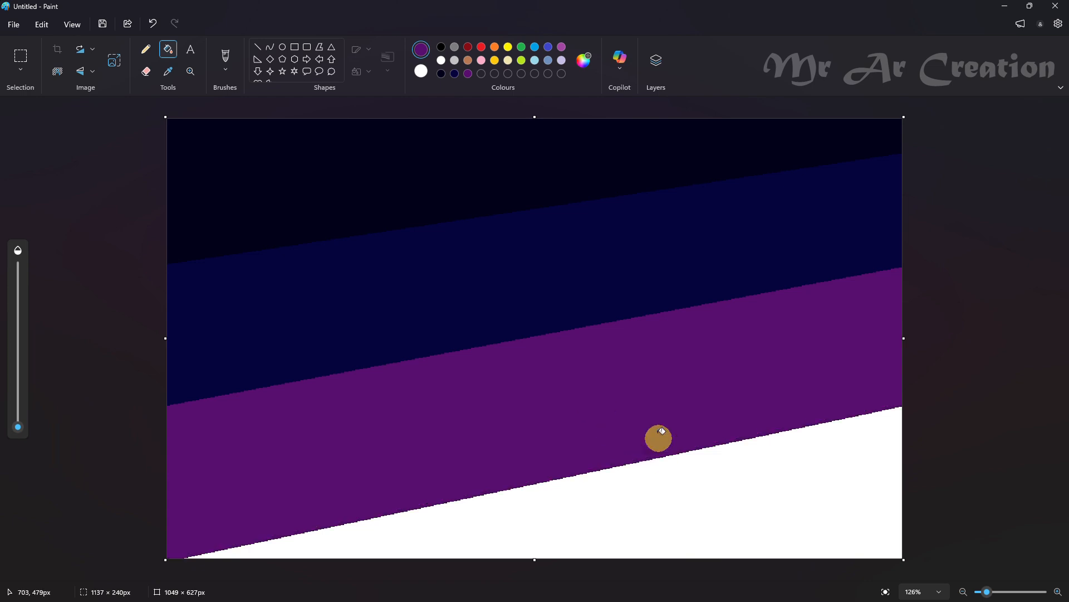
Mix the crimson colour #B00C4D and fill the lowest band of the canvas with it
{"action": "left_click", "coordinate": [584, 60]}
{"action": "left_click", "coordinate": [492, 178]}
{"action": "left_click", "coordinate": [555, 207]}
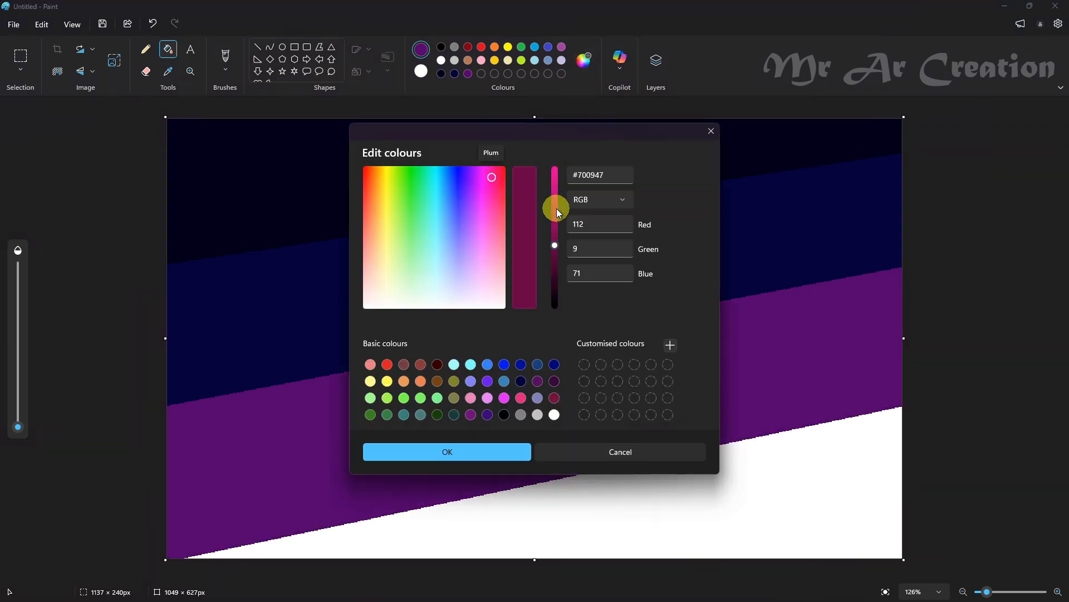
{"action": "left_click", "coordinate": [497, 176]}
{"action": "left_click", "coordinate": [555, 208]}
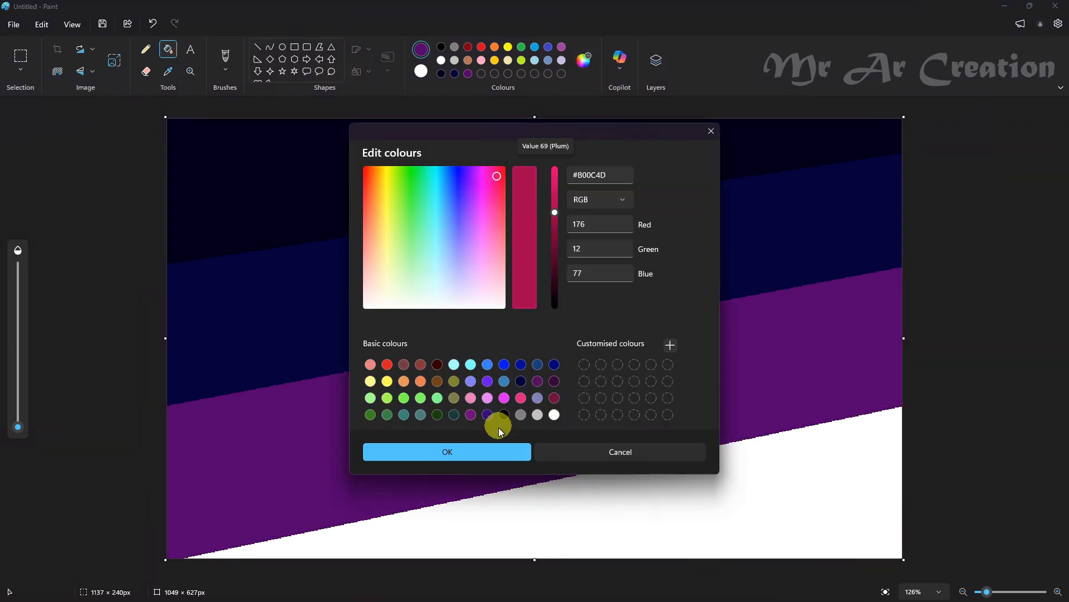
{"action": "left_click", "coordinate": [448, 451]}
{"action": "left_click", "coordinate": [715, 482]}
Resize the image to 1 pixel wide without keeping the aspect ratio, leaving the height at 627 pixels
{"action": "left_click", "coordinate": [114, 60]}
{"action": "left_click", "coordinate": [543, 249]}
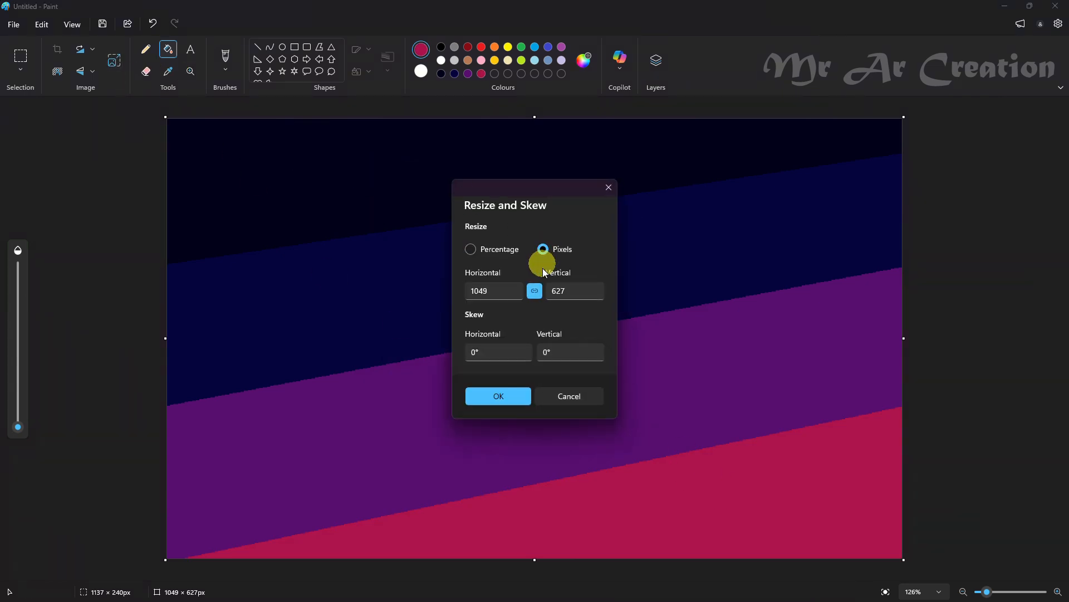
{"action": "left_click", "coordinate": [506, 290]}
{"action": "key", "text": "BackSpace"}
{"action": "type", "text": "1"}
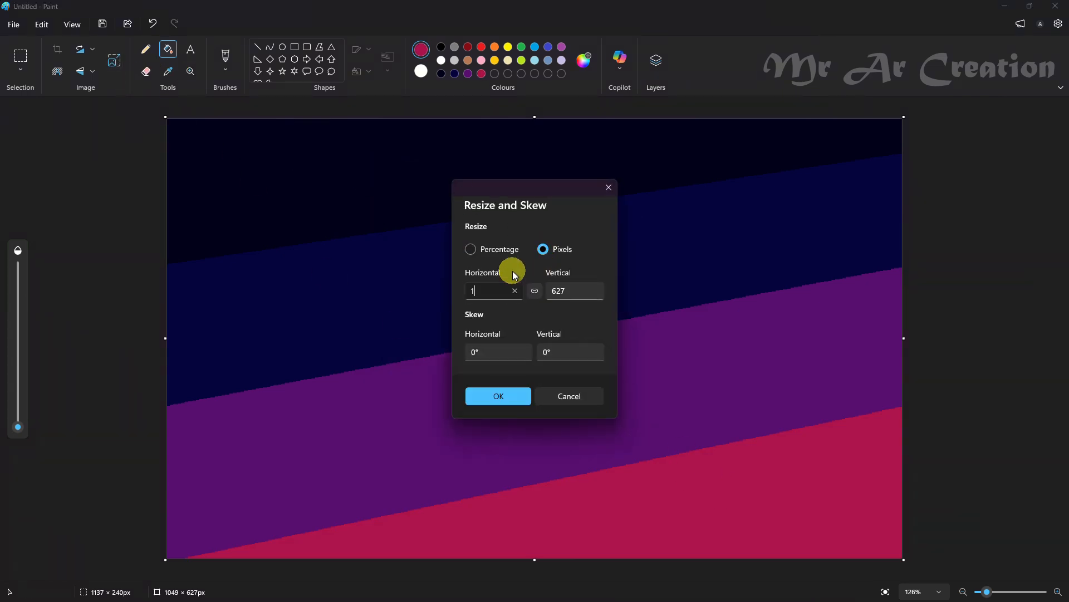
{"action": "left_click", "coordinate": [498, 396]}
Stretch the image to a width of 1049 pixels to blend the bands into a vertical gradient
{"action": "left_click", "coordinate": [114, 60]}
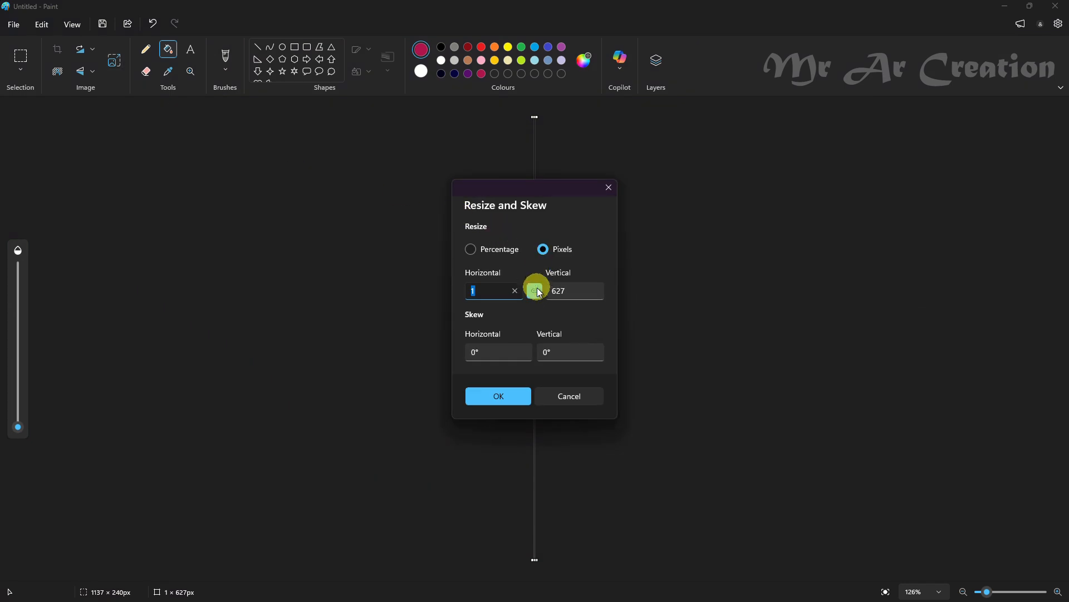
{"action": "type", "text": "1049"}
{"action": "left_click", "coordinate": [494, 393]}
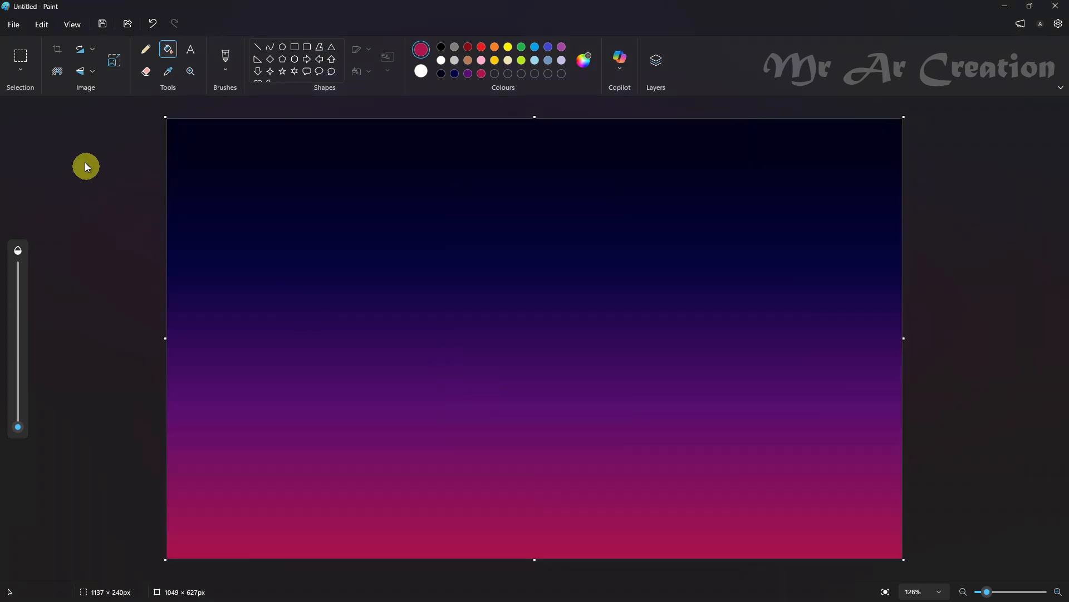
Resize the image height to 22 pixels with the aspect ratio unlocked, keeping the width at 1049 pixels
{"action": "left_click", "coordinate": [114, 60]}
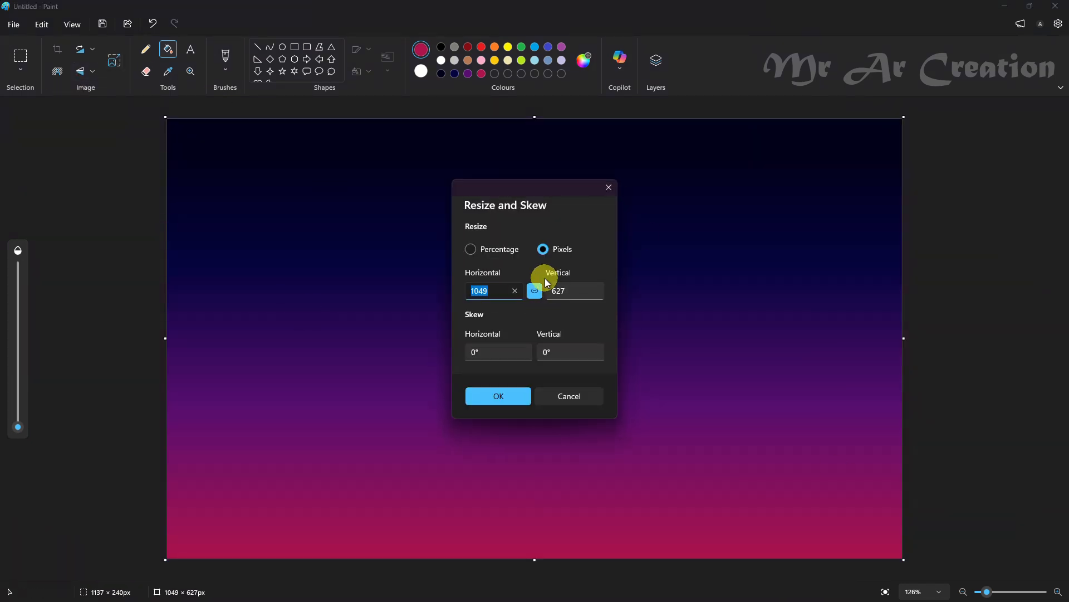
{"action": "left_click", "coordinate": [576, 290]}
{"action": "type", "text": "22"}
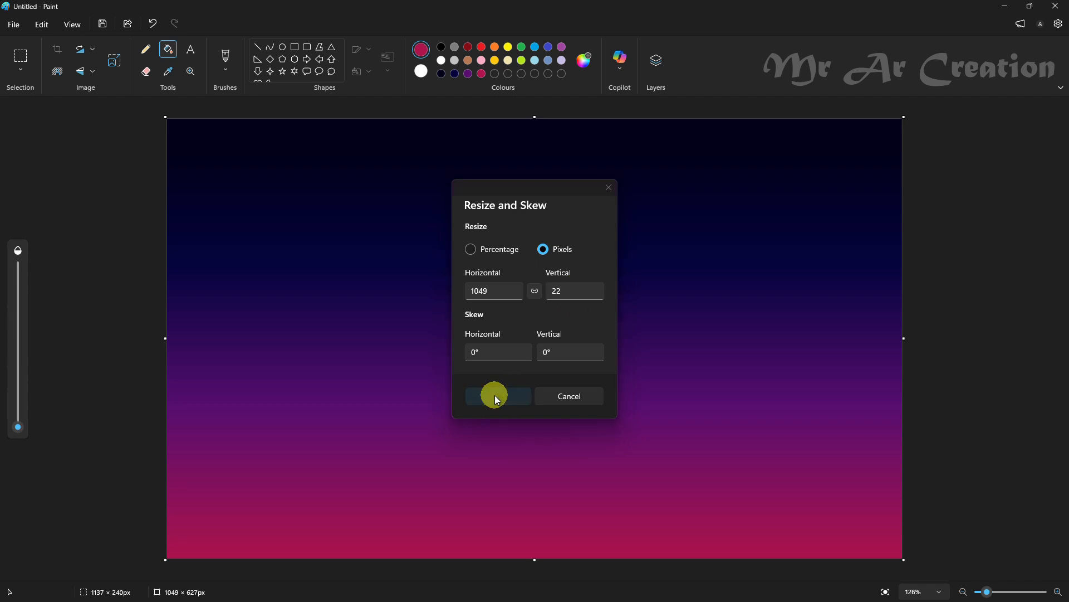
{"action": "left_click", "coordinate": [495, 395]}
Stretch the image back to a height of 627 pixels to smooth the gradient
{"action": "left_click", "coordinate": [114, 60]}
{"action": "left_click", "coordinate": [566, 287]}
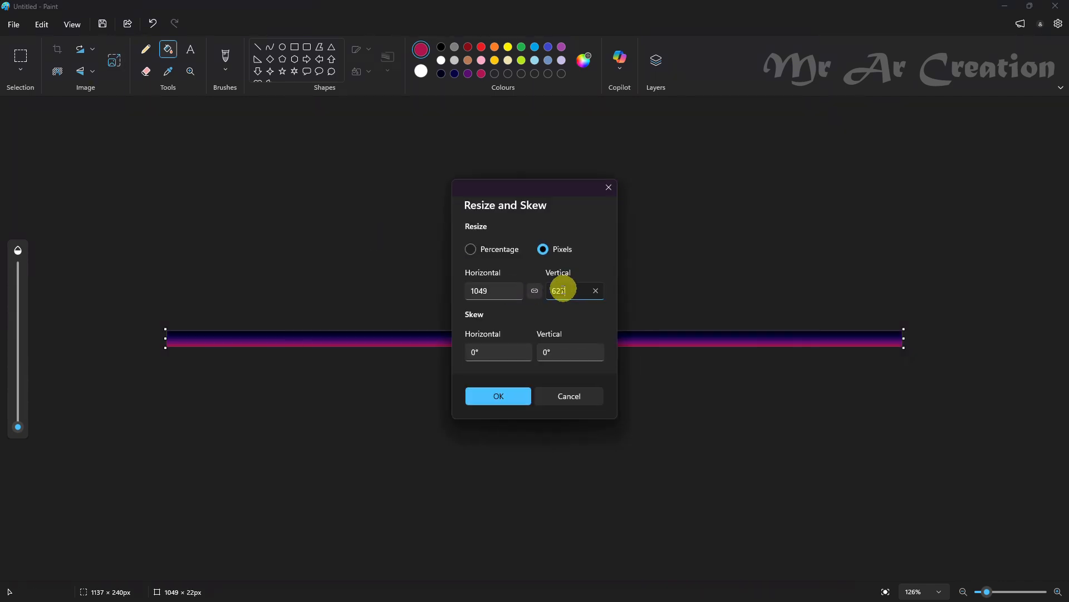
{"action": "type", "text": "627"}
{"action": "left_click", "coordinate": [505, 396]}
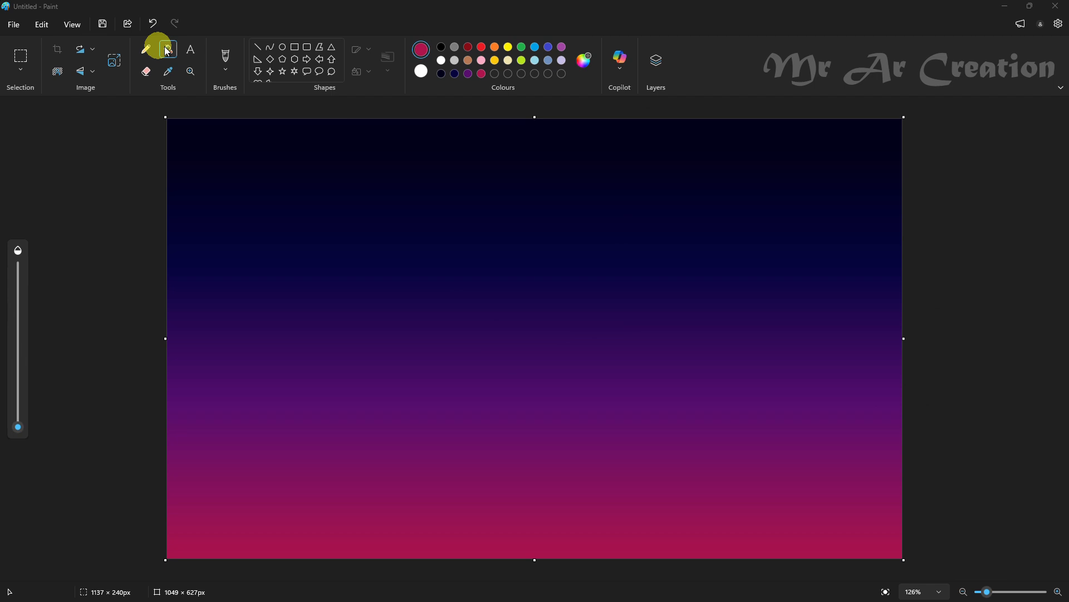
Add a new layer above the gradient and set the Pencil to black with a slightly thicker stroke
{"action": "left_click", "coordinate": [146, 49]}
{"action": "left_click", "coordinate": [656, 60]}
{"action": "left_click", "coordinate": [1045, 119]}
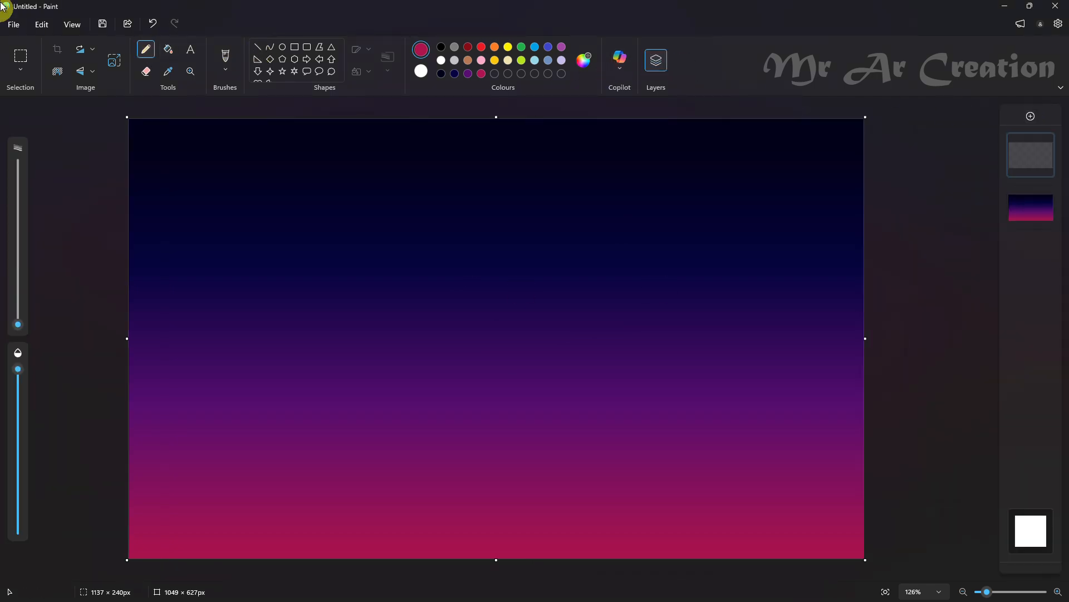
{"action": "left_click", "coordinate": [441, 46]}
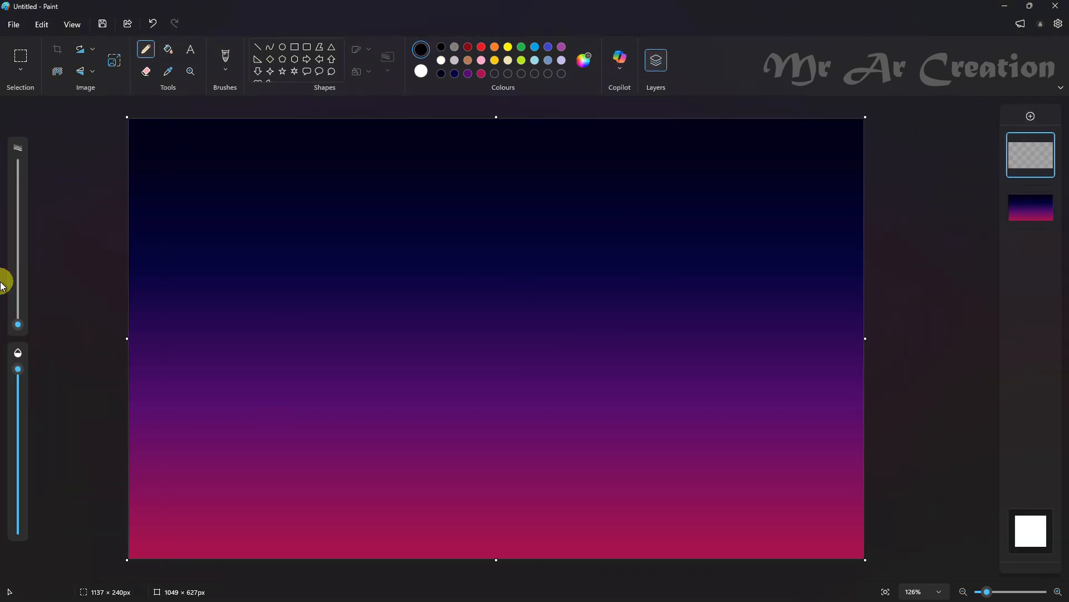
{"action": "left_click", "coordinate": [19, 318]}
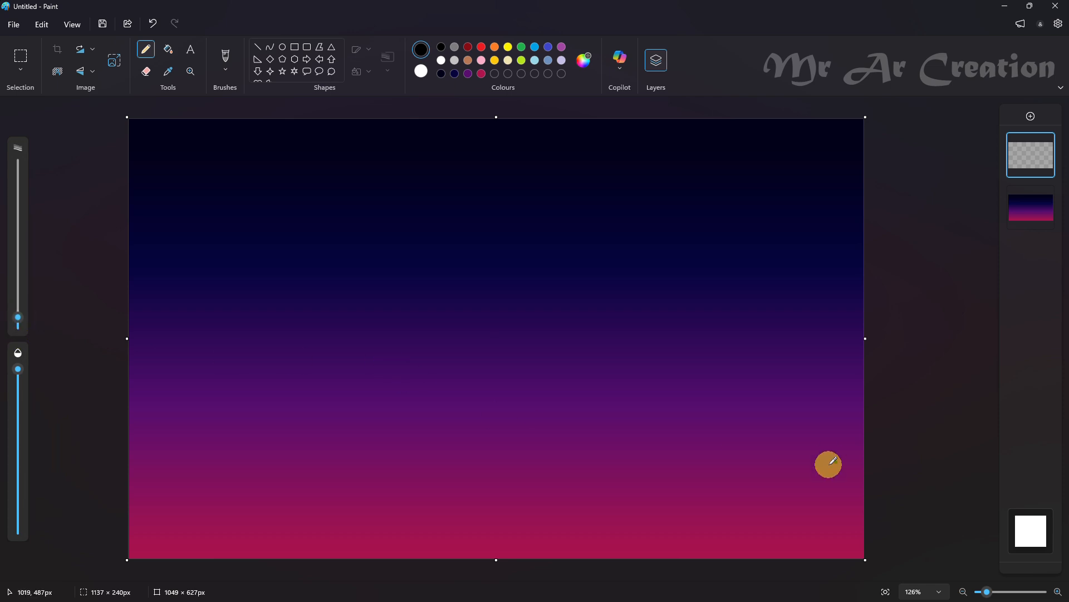
{"action": "left_click_drag", "start_coordinate": [524, 274], "coordinate": [532, 286]}
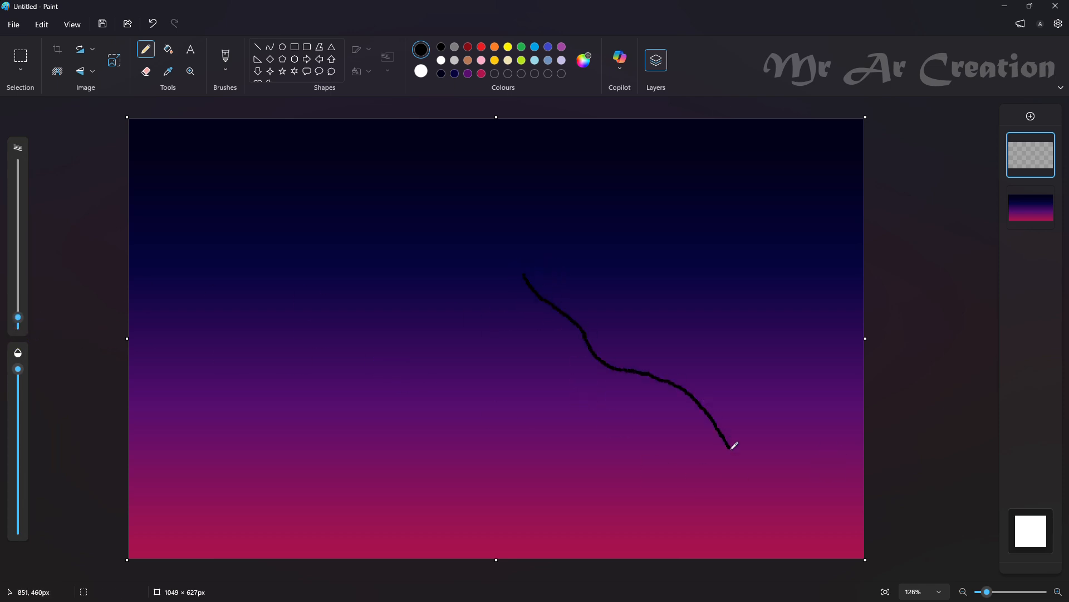
{"action": "left_click_drag", "start_coordinate": [731, 448], "coordinate": [778, 476]}
{"action": "key", "text": "ctrl+z"}
Reduce the Pencil's stroke thickness slightly
{"action": "left_click_drag", "start_coordinate": [18, 322], "coordinate": [18, 324]}
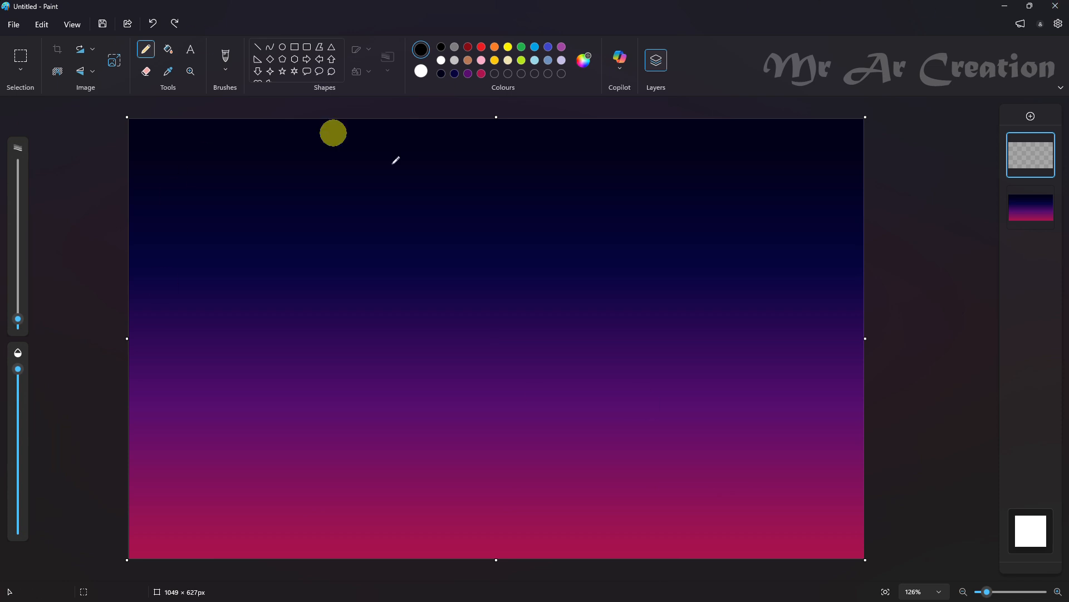
{"action": "left_click_drag", "start_coordinate": [614, 449], "coordinate": [258, 342]}
{"action": "key", "text": "ctrl+z"}
{"action": "key", "text": "ctrl+z"}
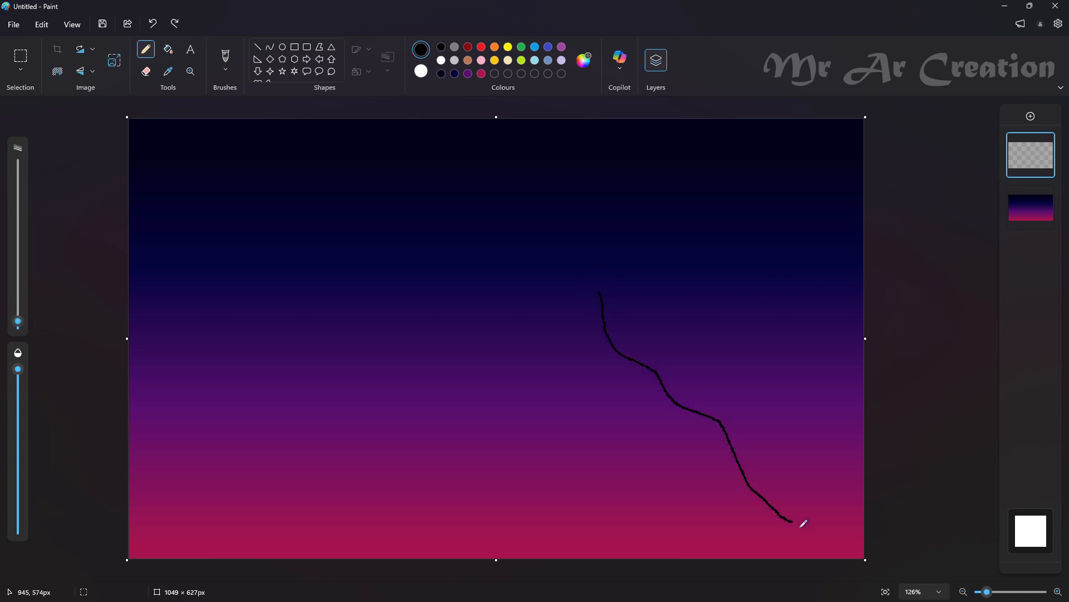
{"action": "left_click_drag", "start_coordinate": [802, 524], "coordinate": [857, 558]}
{"action": "key", "text": "ctrl+z"}
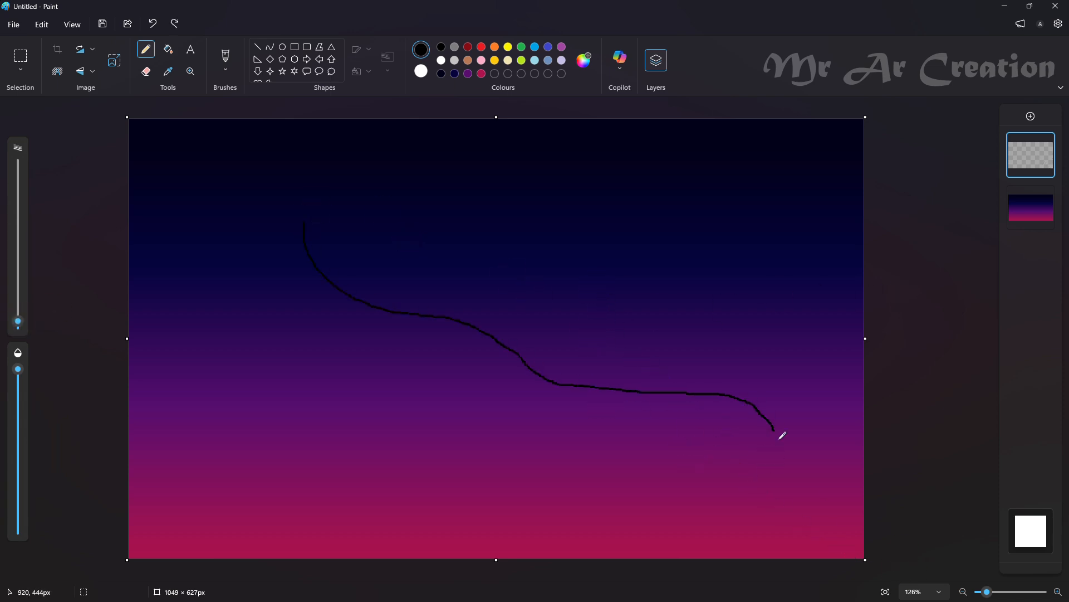
{"action": "key", "text": "ctrl+z"}
{"action": "left_click_drag", "start_coordinate": [472, 347], "coordinate": [582, 412]}
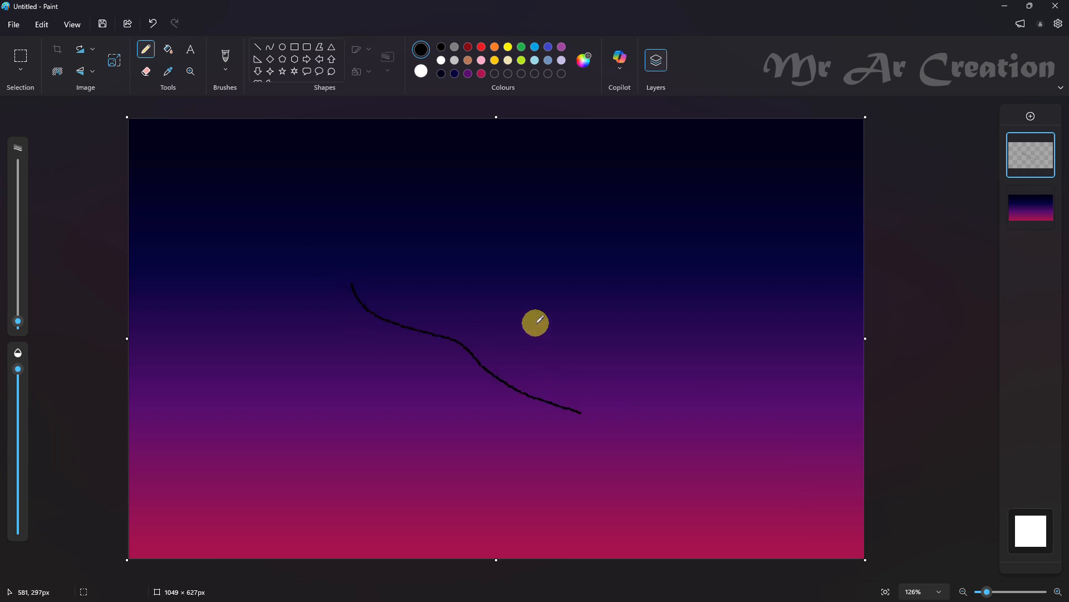
{"action": "mouse_move", "coordinate": [535, 323]}
{"action": "left_mouse_down"}
{"action": "mouse_move", "coordinate": [686, 418]}
{"action": "mouse_move", "coordinate": [808, 524]}
{"action": "mouse_move", "coordinate": [859, 551]}
{"action": "left_mouse_up"}
{"action": "key", "text": "ctrl+z"}
{"action": "key", "text": "ctrl+z"}
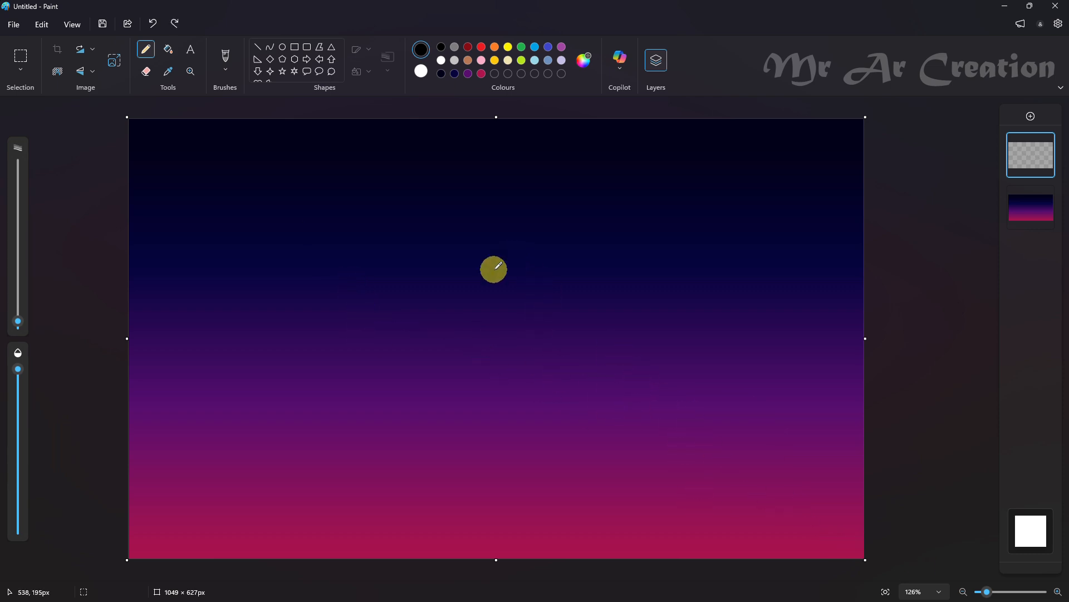
Draw long wavy black branches from the canvas's lower-right corner, forking toward the upper left, with another rising along the right side
{"action": "left_click_drag", "start_coordinate": [423, 241], "coordinate": [482, 293]}
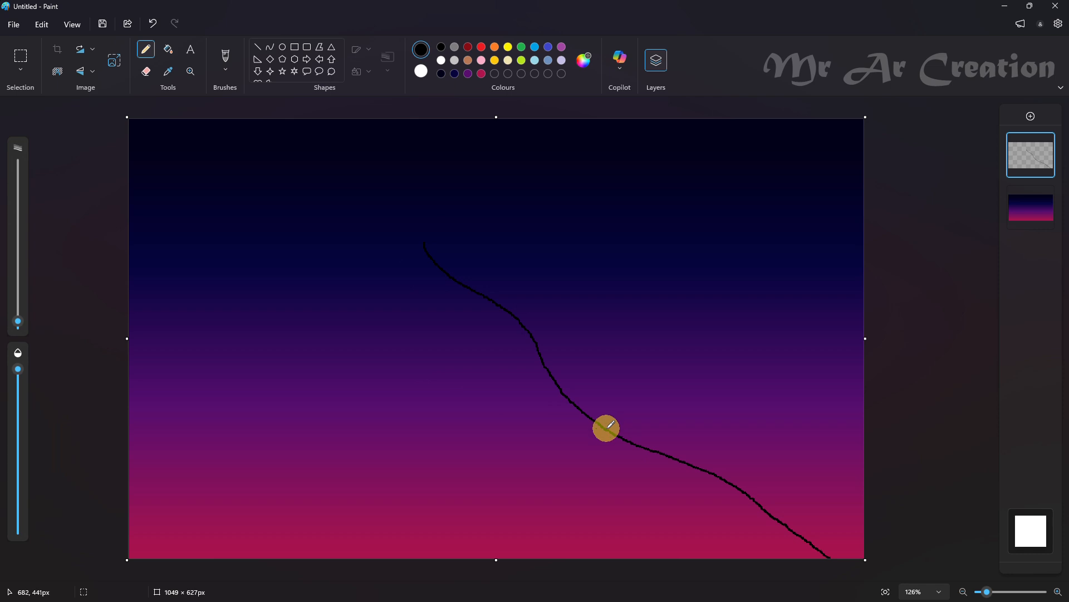
{"action": "left_click_drag", "start_coordinate": [301, 321], "coordinate": [185, 257]}
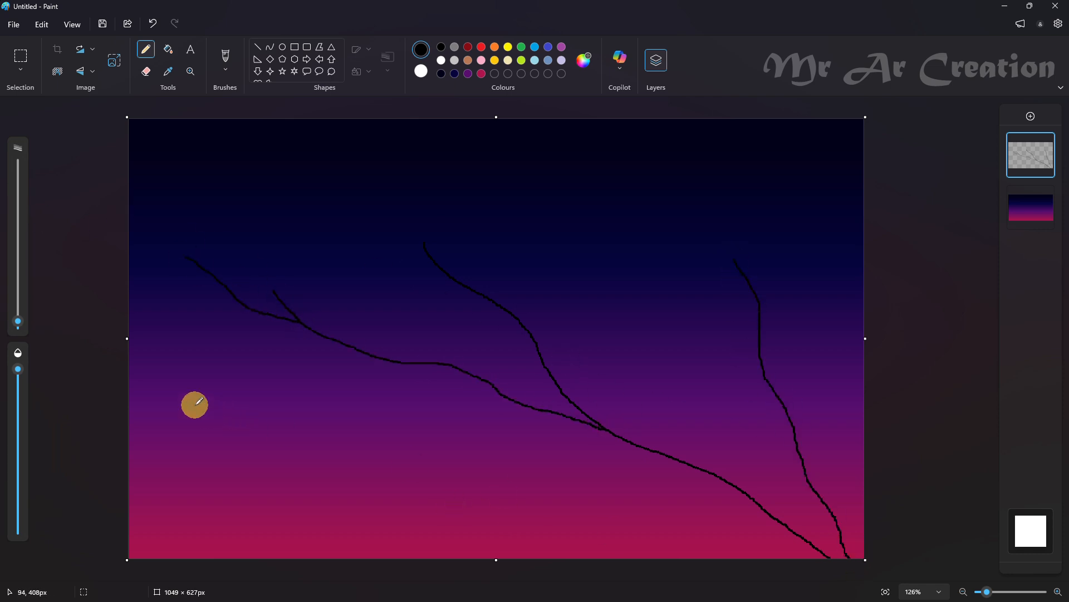
{"action": "left_click_drag", "start_coordinate": [195, 404], "coordinate": [360, 557]}
{"action": "key", "text": "ctrl+z"}
{"action": "left_click_drag", "start_coordinate": [143, 378], "coordinate": [351, 496]}
{"action": "key", "text": "ctrl+z"}
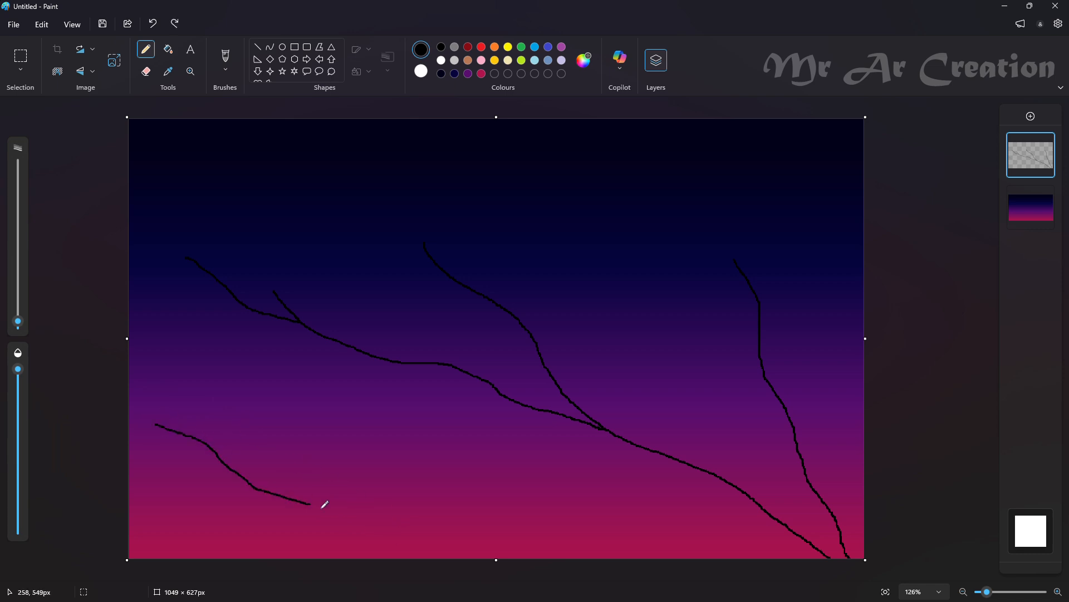
{"action": "key", "text": "ctrl+z"}
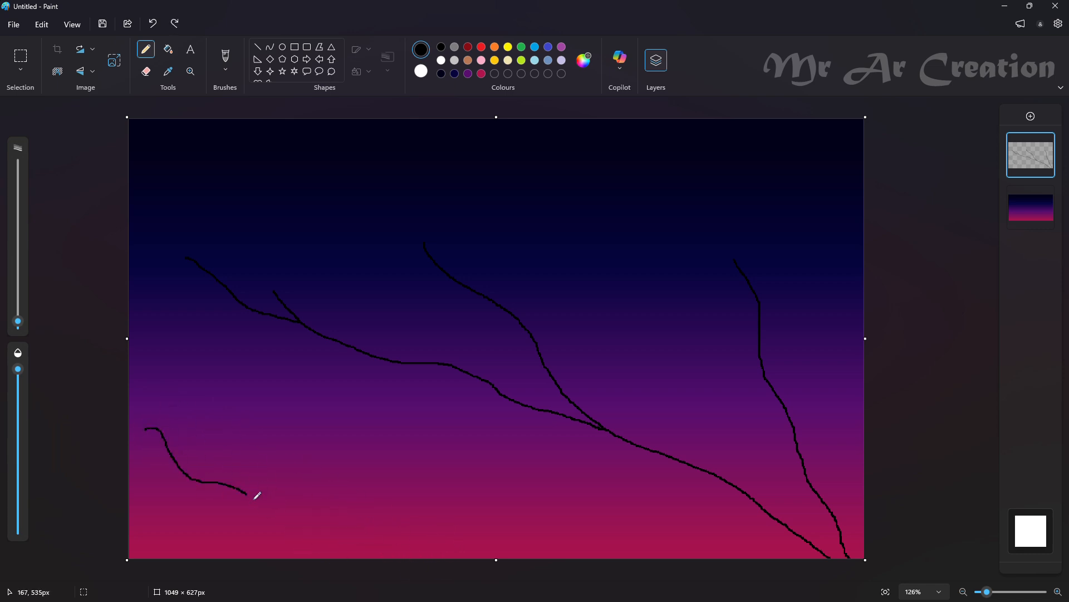
{"action": "key", "text": "ctrl+z"}
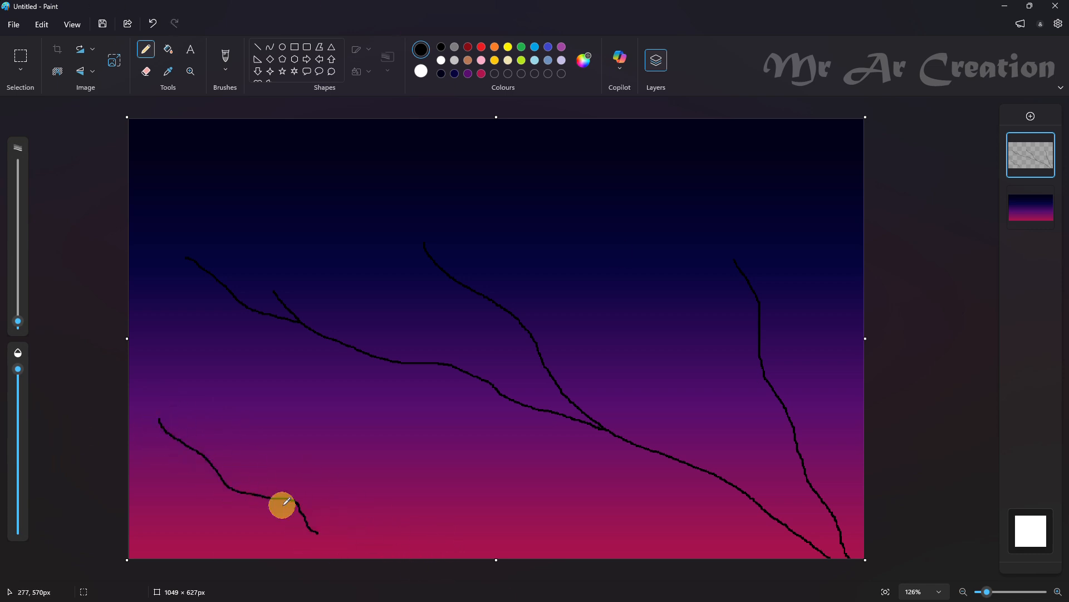
Draw forked black branches rising from the canvas's bottom edge at the lower left and centre, with small side twigs
{"action": "mouse_move", "coordinate": [216, 506]}
{"action": "left_mouse_down"}
{"action": "mouse_move", "coordinate": [357, 557]}
{"action": "mouse_move", "coordinate": [318, 528]}
{"action": "mouse_move", "coordinate": [345, 562]}
{"action": "mouse_move", "coordinate": [316, 529]}
{"action": "mouse_move", "coordinate": [335, 539]}
{"action": "left_mouse_up"}
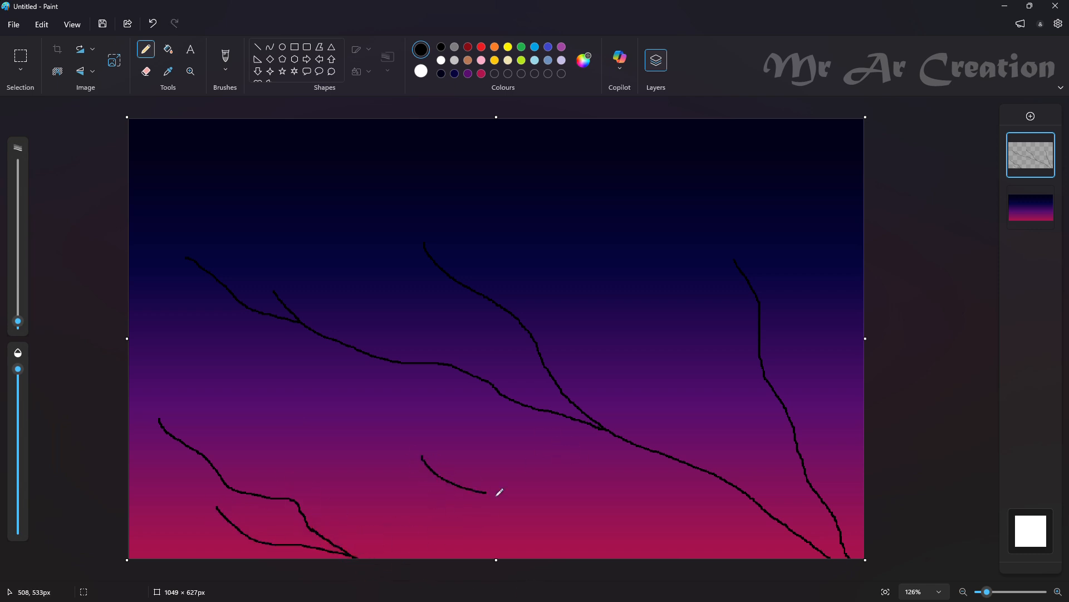
{"action": "left_click_drag", "start_coordinate": [531, 538], "coordinate": [563, 556]}
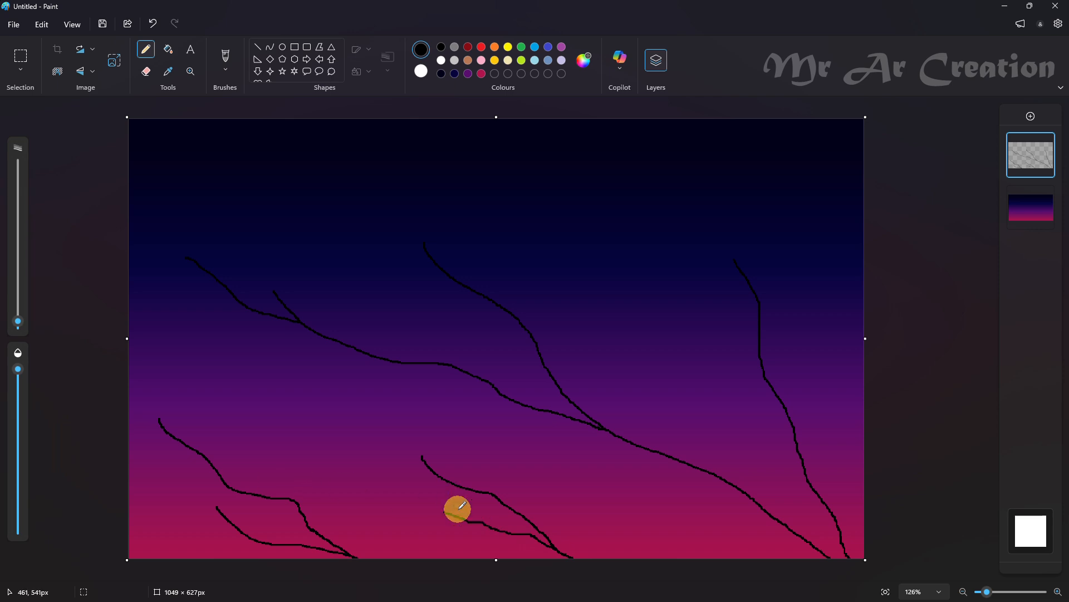
{"action": "left_click_drag", "start_coordinate": [492, 494], "coordinate": [472, 468]}
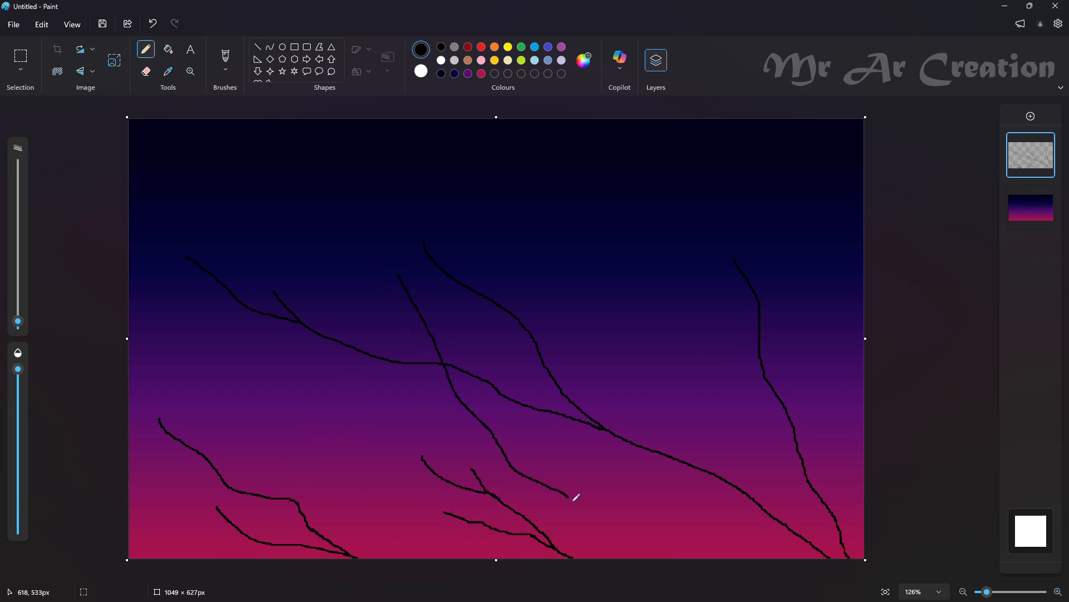
{"action": "left_click_drag", "start_coordinate": [448, 425], "coordinate": [510, 468]}
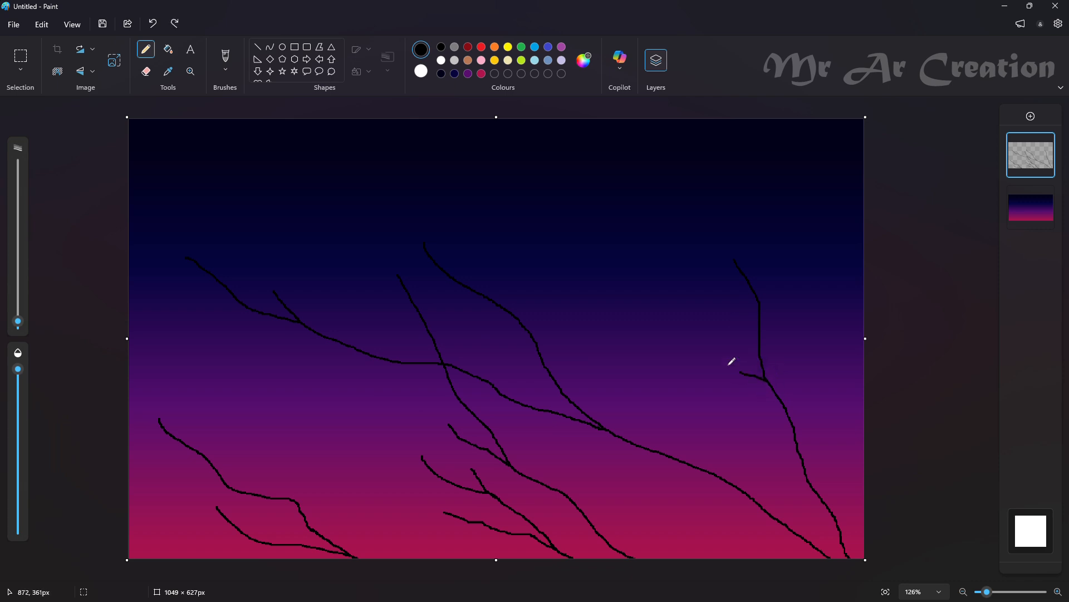
Redraw the right-hand branch's left side twig, then add an upright twig near the canvas's right edge and another on the upper-centre branch
{"action": "key", "text": "ctrl+z"}
{"action": "left_click_drag", "start_coordinate": [654, 291], "coordinate": [664, 312]}
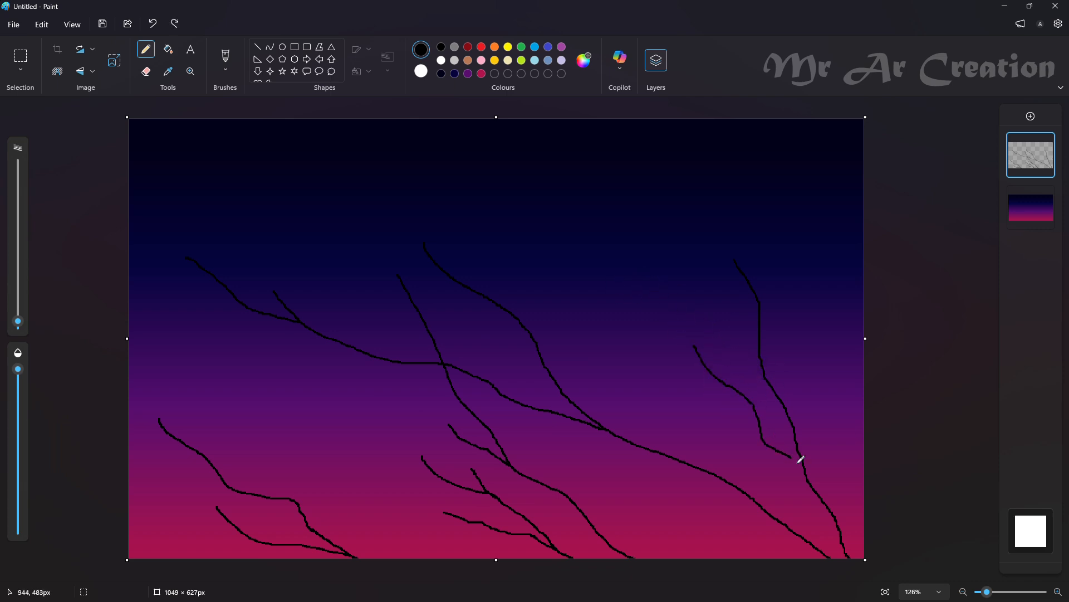
{"action": "key", "text": "ctrl+z"}
{"action": "left_click_drag", "start_coordinate": [807, 477], "coordinate": [708, 370]}
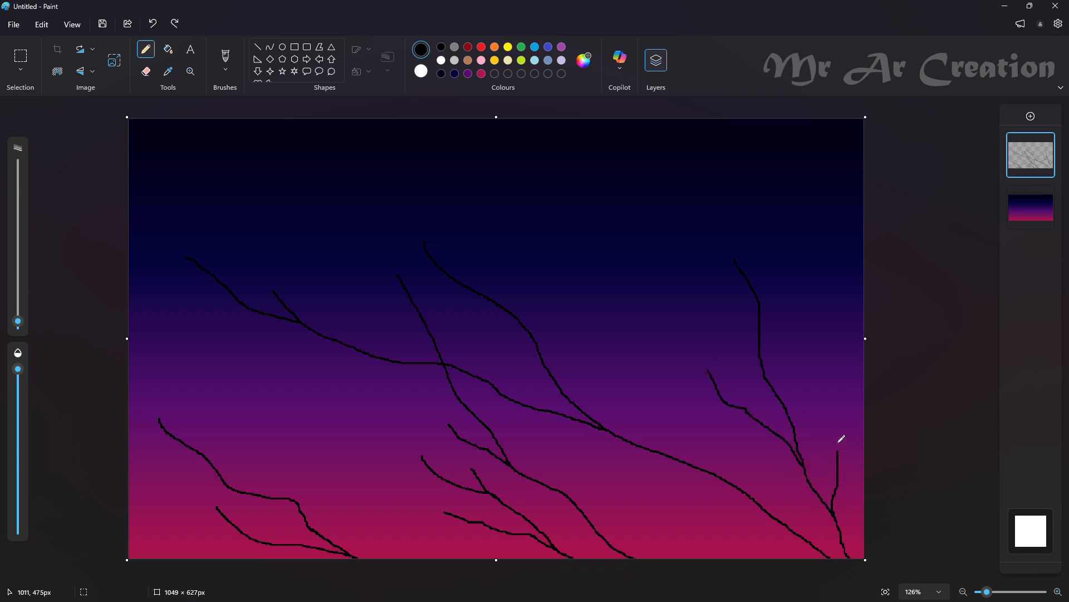
{"action": "left_click_drag", "start_coordinate": [838, 448], "coordinate": [844, 381]}
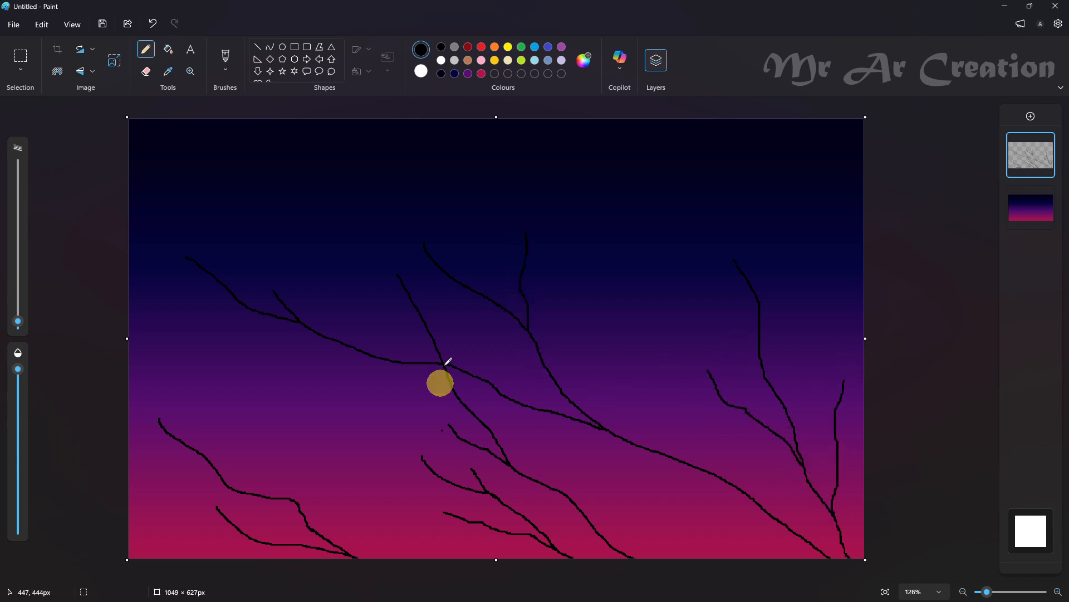
Increase the Pencil's stroke thickness and thicken the lower-right base of the long main branch down to the canvas's bottom edge
{"action": "left_click_drag", "start_coordinate": [20, 321], "coordinate": [20, 315]}
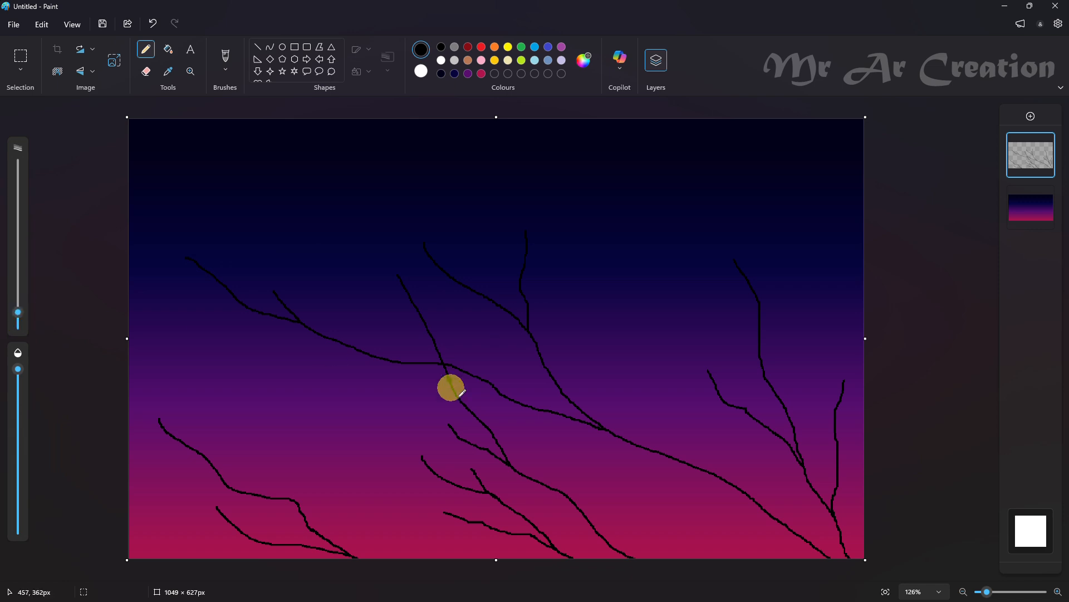
{"action": "scroll", "coordinate": [931, 494], "scroll_direction": "up", "scroll_amount": 5}
{"action": "scroll", "coordinate": [678, 410], "scroll_direction": "down", "scroll_amount": 1}
{"action": "left_click_drag", "start_coordinate": [675, 375], "coordinate": [923, 531]}
{"action": "left_click_drag", "start_coordinate": [715, 396], "coordinate": [861, 490]}
{"action": "left_click_drag", "start_coordinate": [733, 414], "coordinate": [895, 492]}
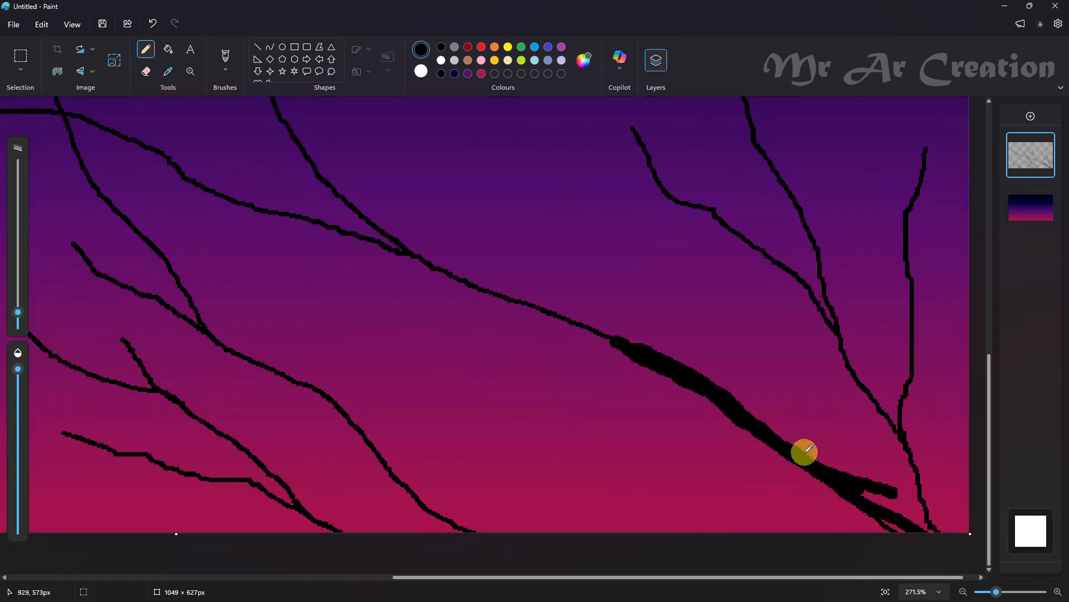
{"action": "key", "text": "ctrl+z"}
{"action": "key", "text": "ctrl+z"}
{"action": "left_click_drag", "start_coordinate": [731, 408], "coordinate": [945, 551]}
{"action": "left_click_drag", "start_coordinate": [768, 441], "coordinate": [955, 552]}
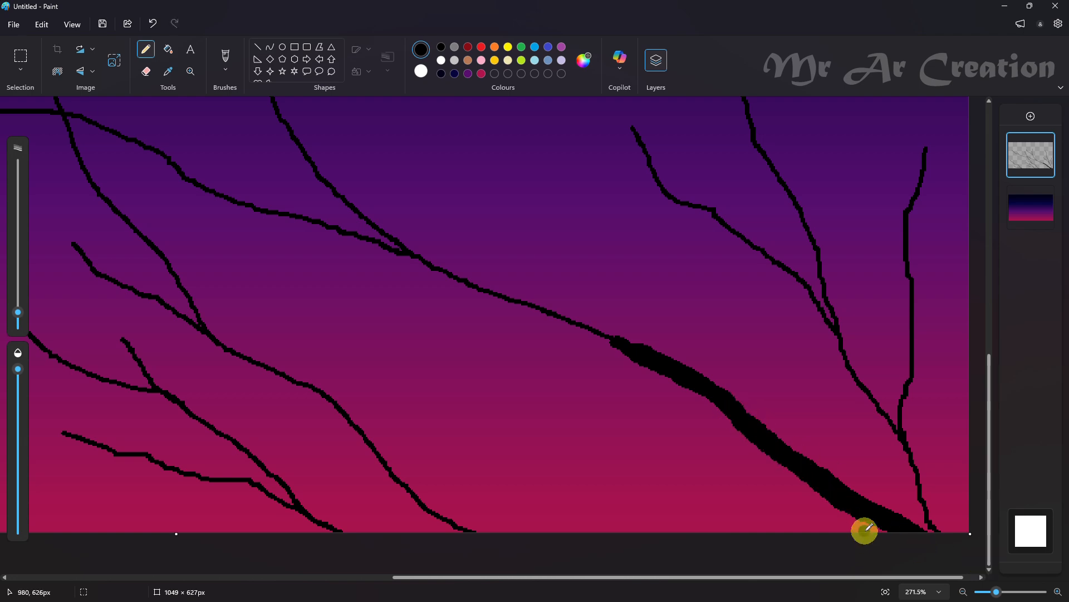
Extend the thickening along the main branch's middle stretch up to its central fork
{"action": "scroll", "coordinate": [864, 530], "scroll_direction": "down", "scroll_amount": 6}
{"action": "scroll", "coordinate": [697, 436], "scroll_direction": "up", "scroll_amount": 5}
{"action": "scroll", "coordinate": [633, 432], "scroll_direction": "up", "scroll_amount": 2}
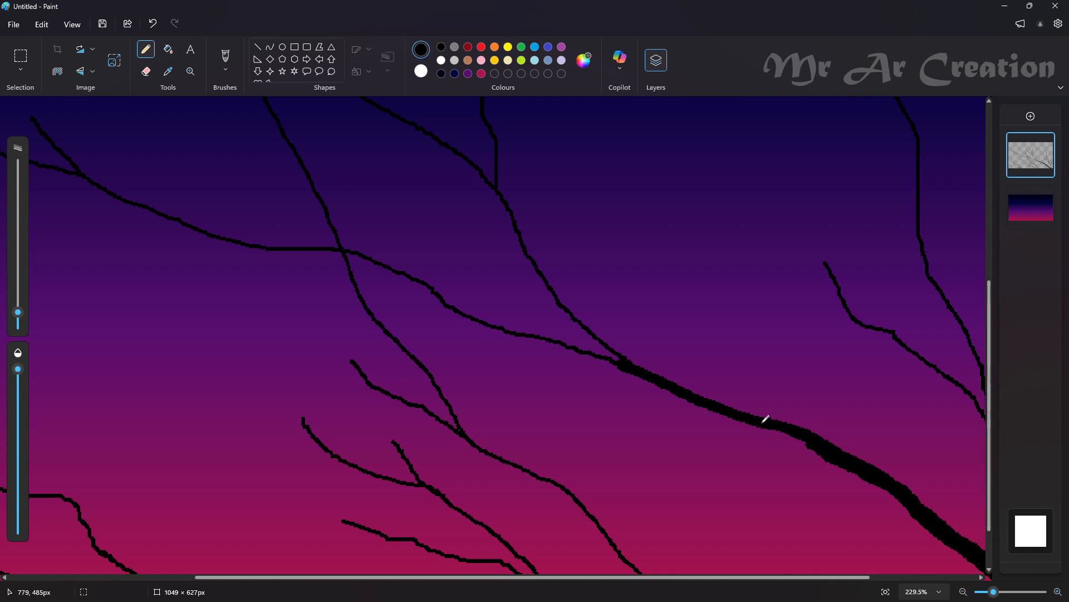
{"action": "left_click_drag", "start_coordinate": [763, 422], "coordinate": [711, 410]}
{"action": "scroll", "coordinate": [544, 414], "scroll_direction": "up", "scroll_amount": 1}
{"action": "scroll", "coordinate": [533, 336], "scroll_direction": "down", "scroll_amount": 1}
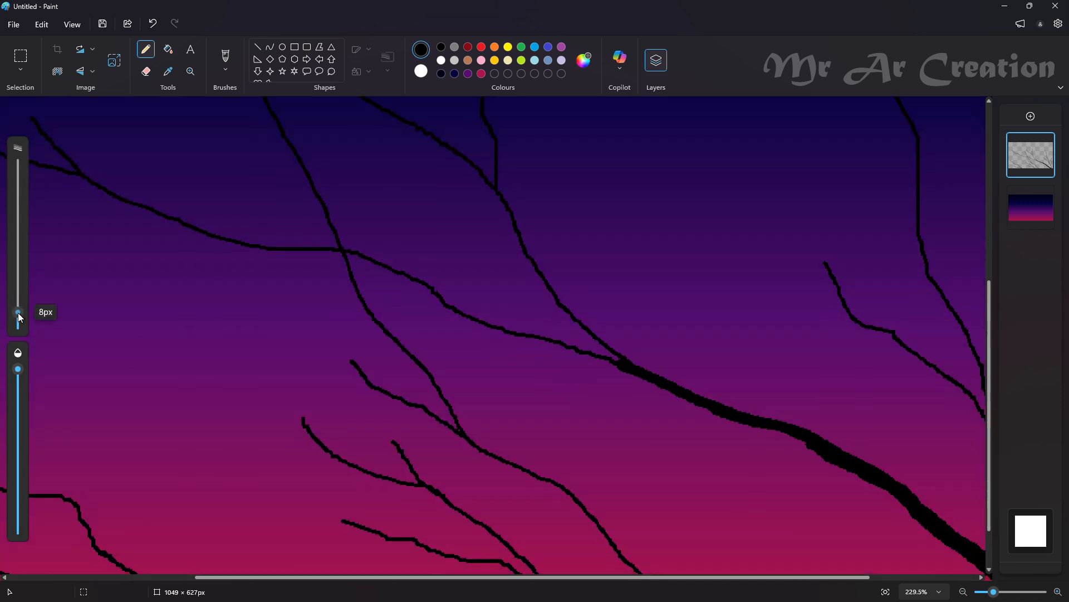
Reduce the Pencil's stroke thickness slightly and thicken both arms of the main branch just above its central fork
{"action": "left_click_drag", "start_coordinate": [18, 314], "coordinate": [17, 316]}
{"action": "left_click_drag", "start_coordinate": [420, 283], "coordinate": [428, 286]}
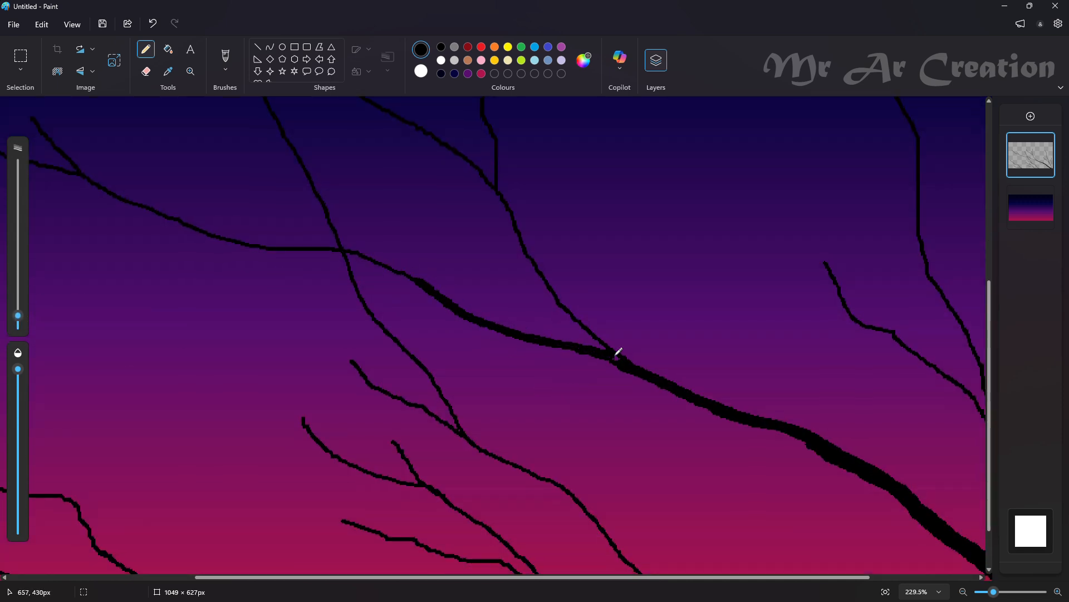
{"action": "scroll", "coordinate": [612, 362], "scroll_direction": "up", "scroll_amount": 2}
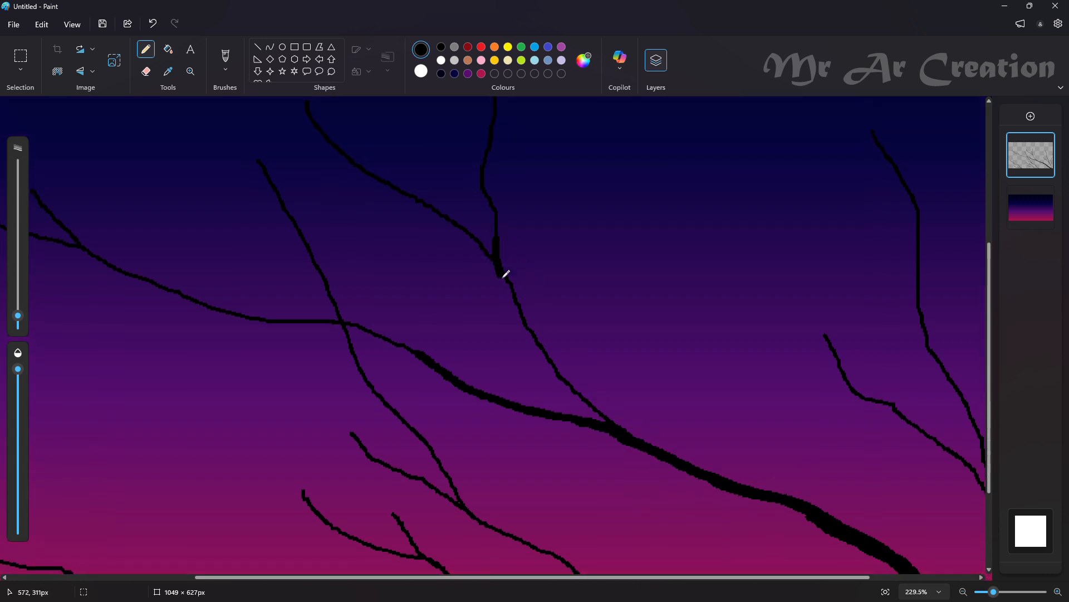
{"action": "key", "text": "ctrl+z"}
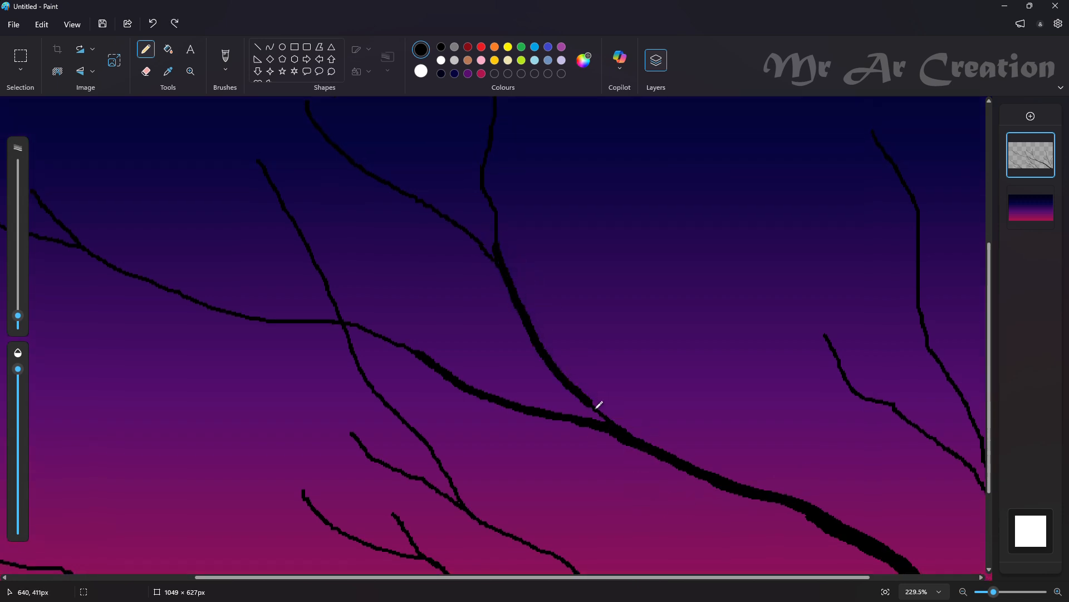
{"action": "left_click_drag", "start_coordinate": [596, 408], "coordinate": [618, 429]}
Smooth the abrupt change of thickness midway along the main branch
{"action": "scroll", "coordinate": [557, 429], "scroll_direction": "up", "scroll_amount": 4}
{"action": "scroll", "coordinate": [551, 396], "scroll_direction": "down", "scroll_amount": 5}
{"action": "scroll", "coordinate": [607, 406], "scroll_direction": "down", "scroll_amount": 3}
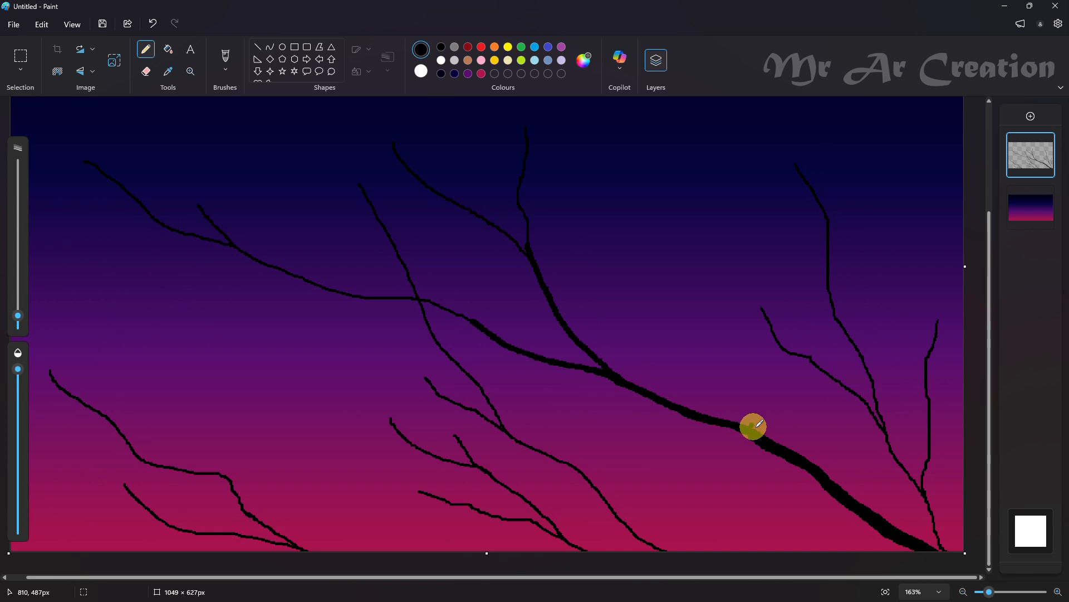
{"action": "scroll", "coordinate": [753, 427], "scroll_direction": "up", "scroll_amount": 2}
{"action": "mouse_move", "coordinate": [728, 428]}
{"action": "left_mouse_down"}
{"action": "mouse_move", "coordinate": [686, 403]}
{"action": "mouse_move", "coordinate": [728, 424]}
{"action": "mouse_move", "coordinate": [709, 414]}
{"action": "left_mouse_up"}
{"action": "key", "text": "ctrl+z"}
{"action": "scroll", "coordinate": [668, 418], "scroll_direction": "down", "scroll_amount": 3}
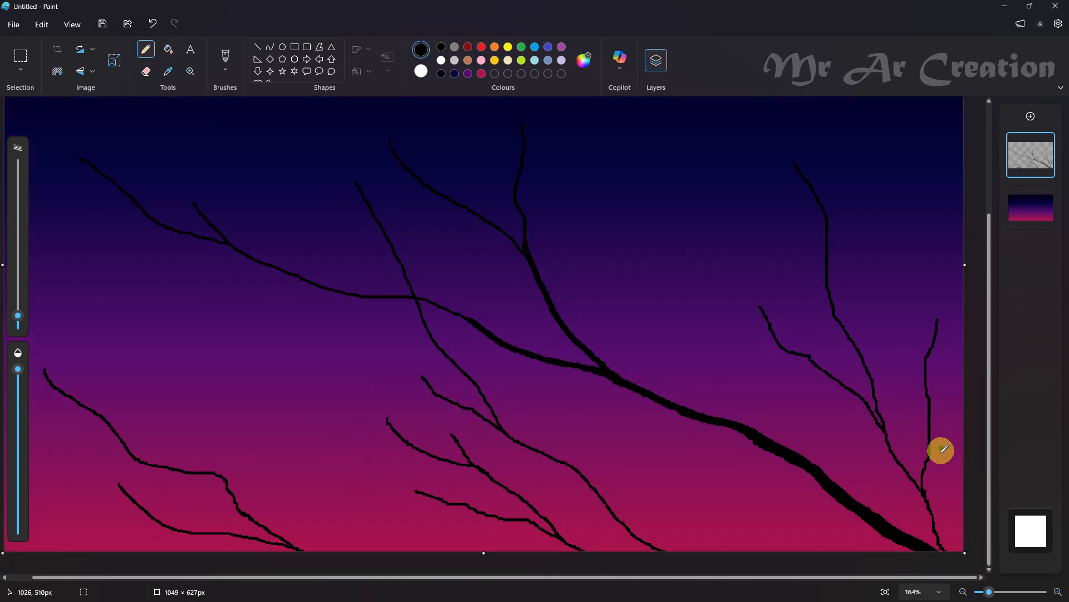
Thicken the right-hand branch from its base at the bottom edge into the lower parts of its three forks
{"action": "scroll", "coordinate": [947, 452], "scroll_direction": "up", "scroll_amount": 2}
{"action": "scroll", "coordinate": [962, 455], "scroll_direction": "down", "scroll_amount": 2}
{"action": "scroll", "coordinate": [947, 440], "scroll_direction": "up", "scroll_amount": 3}
{"action": "left_click", "coordinate": [845, 333]}
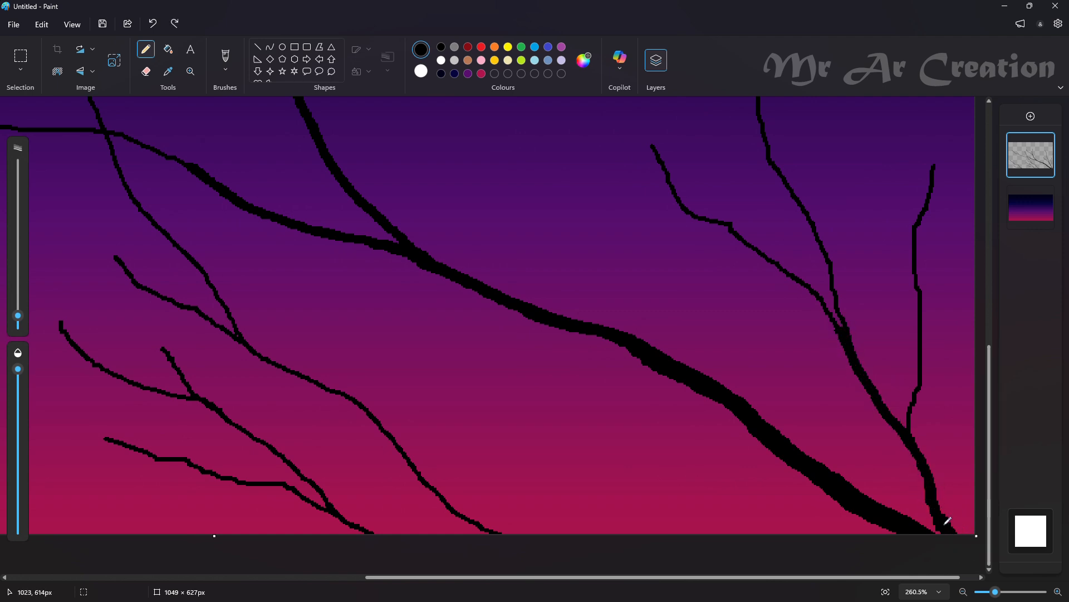
{"action": "left_click", "coordinate": [818, 216]}
{"action": "mouse_move", "coordinate": [850, 333]}
{"action": "left_mouse_down"}
{"action": "mouse_move", "coordinate": [769, 258]}
{"action": "mouse_move", "coordinate": [846, 330]}
{"action": "left_mouse_up"}
{"action": "left_click", "coordinate": [928, 327]}
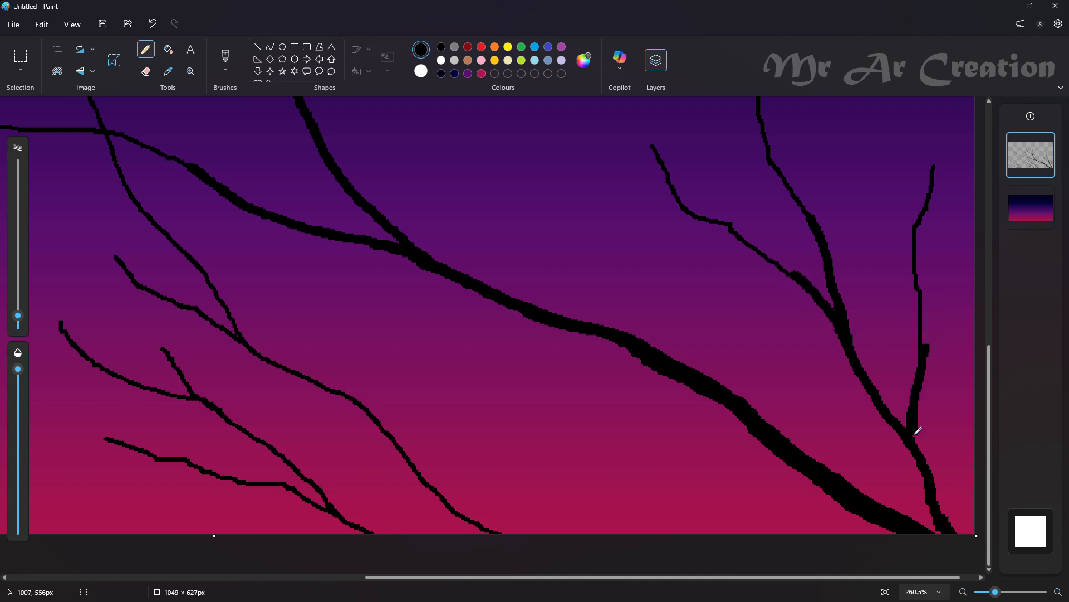
{"action": "left_click_drag", "start_coordinate": [928, 350], "coordinate": [949, 304]}
{"action": "key", "text": "ctrl+z"}
Remove the stray dot and thicken the bases of the bottom-edge branches at the centre and lower left
{"action": "left_click", "coordinate": [500, 487]}
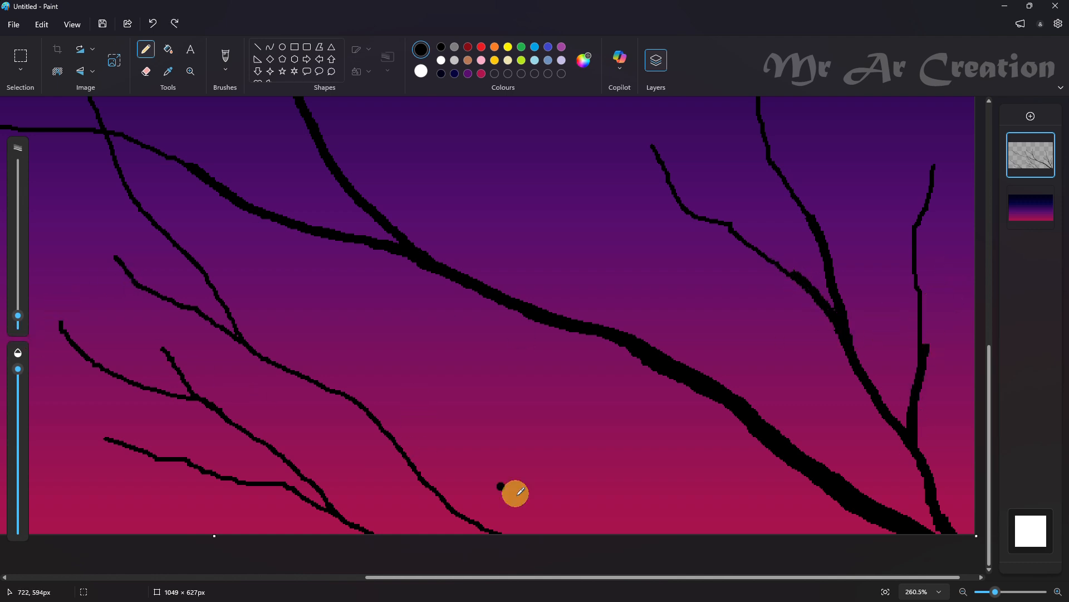
{"action": "key", "text": "ctrl+z"}
{"action": "left_click_drag", "start_coordinate": [342, 498], "coordinate": [382, 534]}
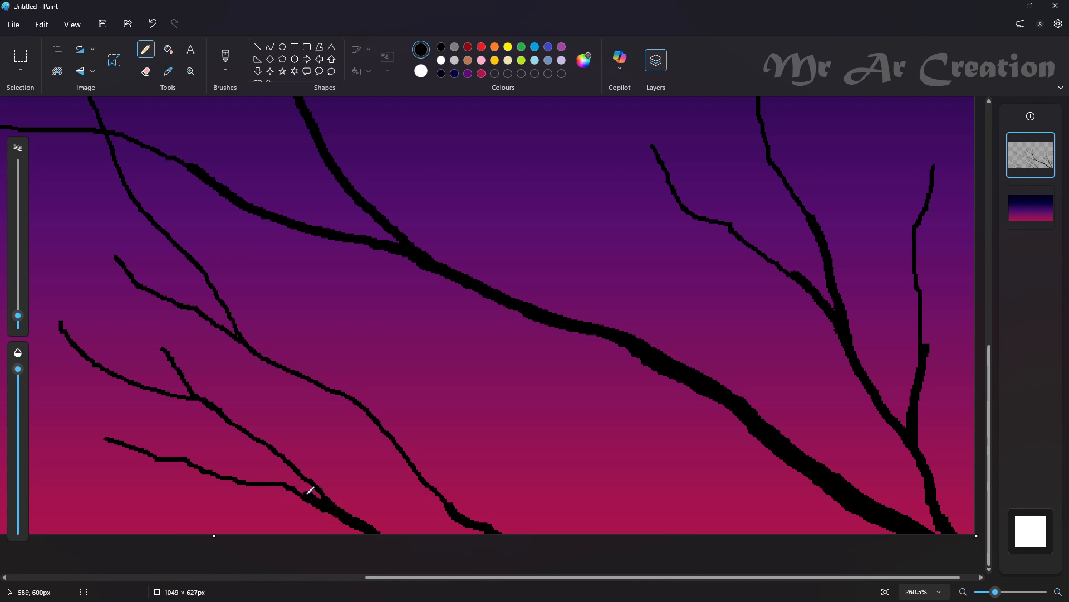
{"action": "scroll", "coordinate": [310, 490], "scroll_direction": "down", "scroll_amount": 3}
{"action": "scroll", "coordinate": [279, 518], "scroll_direction": "up", "scroll_amount": 4}
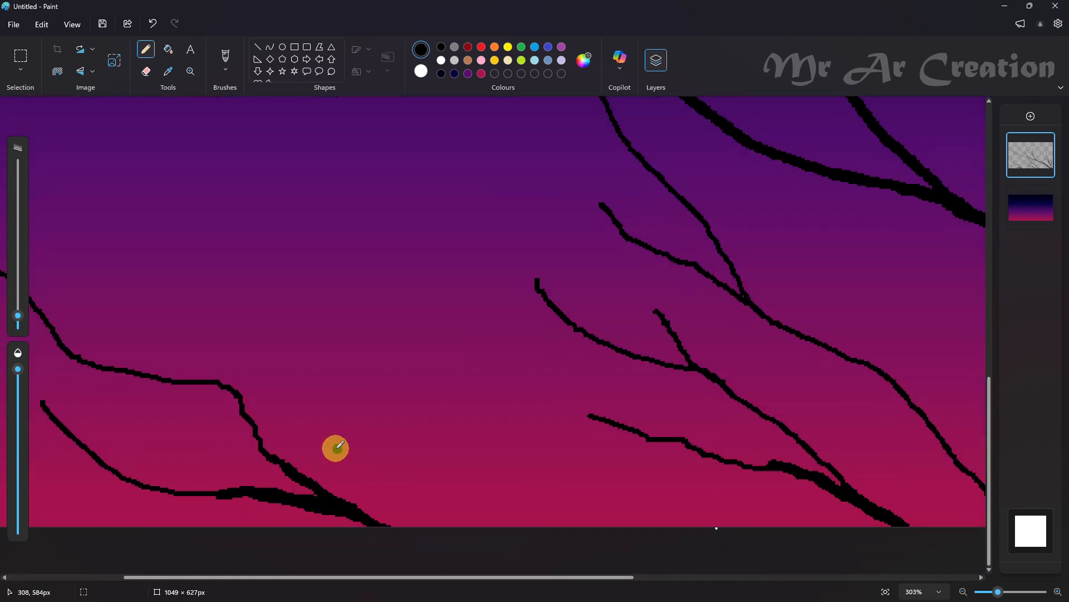
Reduce the Pencil's stroke thickness again and extend the thickening along the lower fork of the lower-left branch
{"action": "scroll", "coordinate": [412, 439], "scroll_direction": "down", "scroll_amount": 3}
{"action": "scroll", "coordinate": [432, 430], "scroll_direction": "up", "scroll_amount": 1}
{"action": "left_click_drag", "start_coordinate": [16, 316], "coordinate": [18, 322]}
{"action": "scroll", "coordinate": [241, 420], "scroll_direction": "up", "scroll_amount": 5}
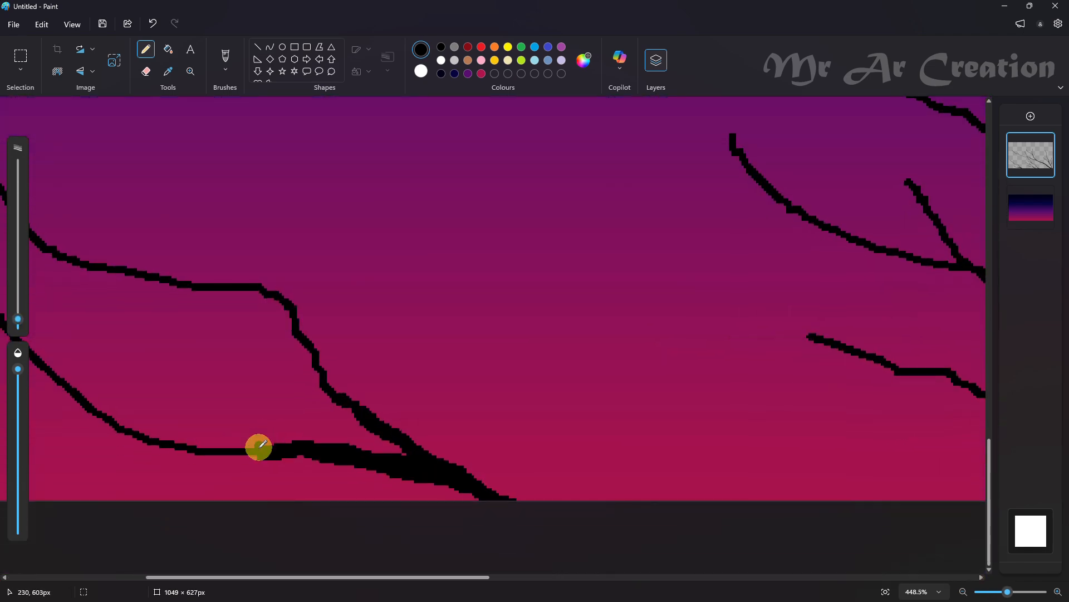
{"action": "left_click_drag", "start_coordinate": [238, 447], "coordinate": [201, 460]}
{"action": "left_click_drag", "start_coordinate": [127, 423], "coordinate": [102, 405]}
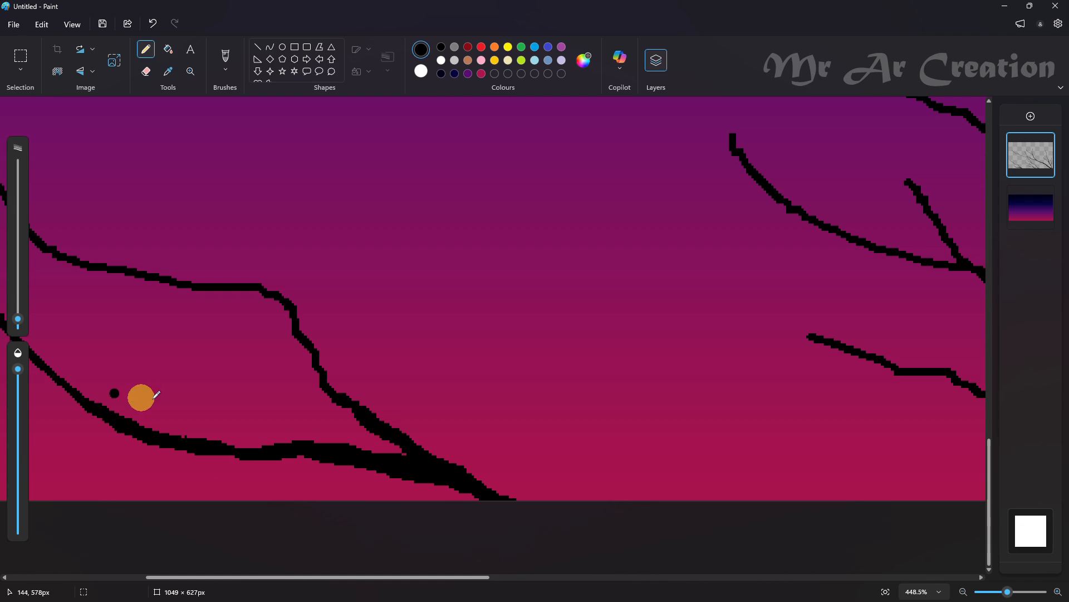
Taper the thickening farther up the two centre branches that rise from the canvas's bottom edge
{"action": "scroll", "coordinate": [365, 444], "scroll_direction": "up", "scroll_amount": 3}
{"action": "scroll", "coordinate": [369, 444], "scroll_direction": "down", "scroll_amount": 3}
{"action": "scroll", "coordinate": [786, 480], "scroll_direction": "up", "scroll_amount": 3}
{"action": "scroll", "coordinate": [788, 473], "scroll_direction": "up", "scroll_amount": 3}
{"action": "left_click_drag", "start_coordinate": [766, 343], "coordinate": [741, 341]}
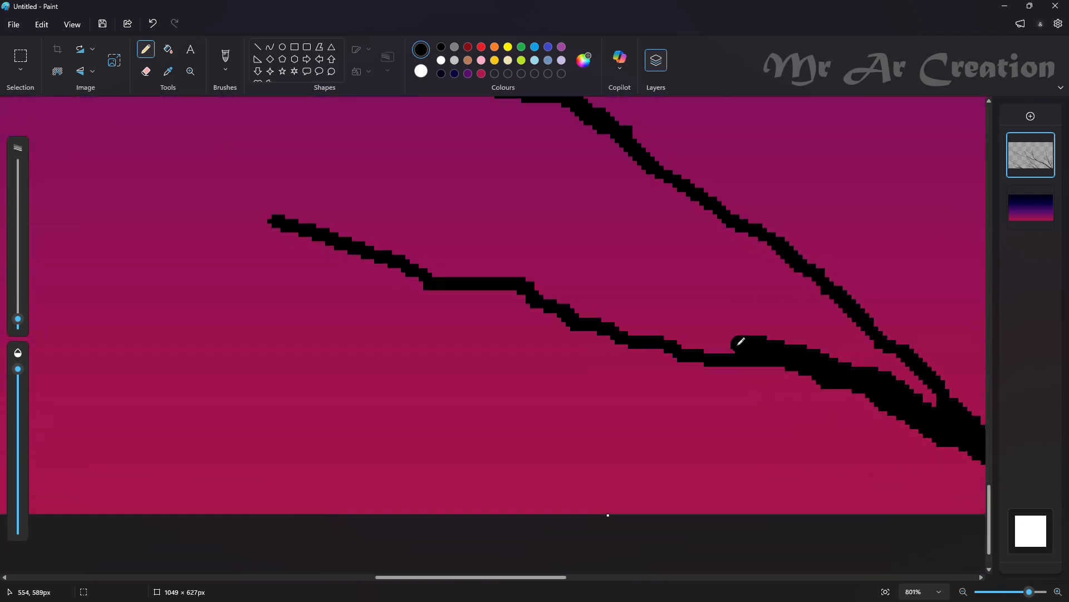
{"action": "scroll", "coordinate": [887, 505], "scroll_direction": "down", "scroll_amount": 5}
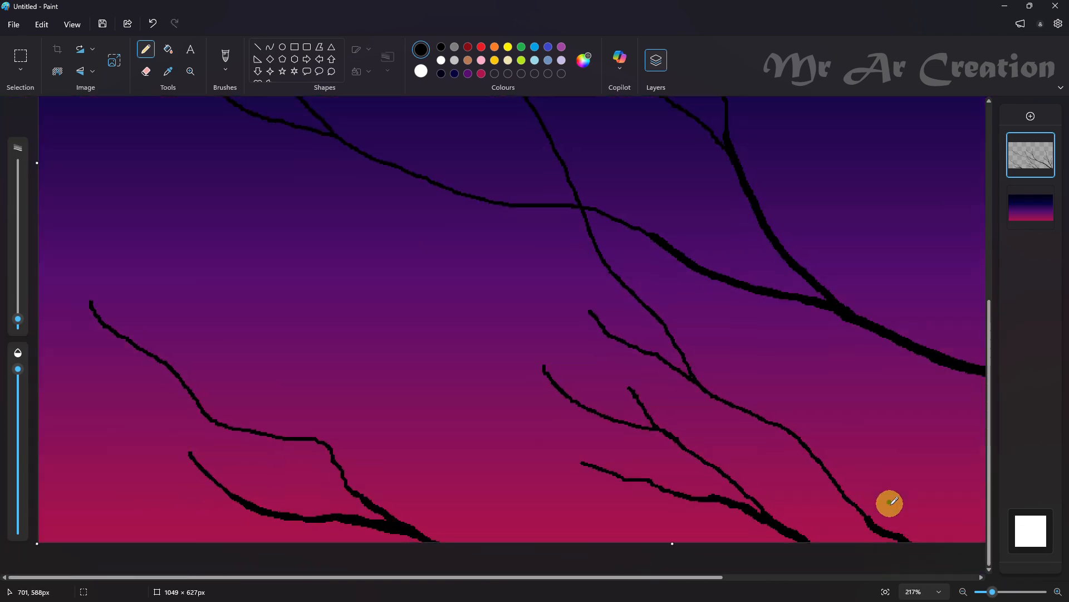
{"action": "scroll", "coordinate": [657, 530], "scroll_direction": "up", "scroll_amount": 5}
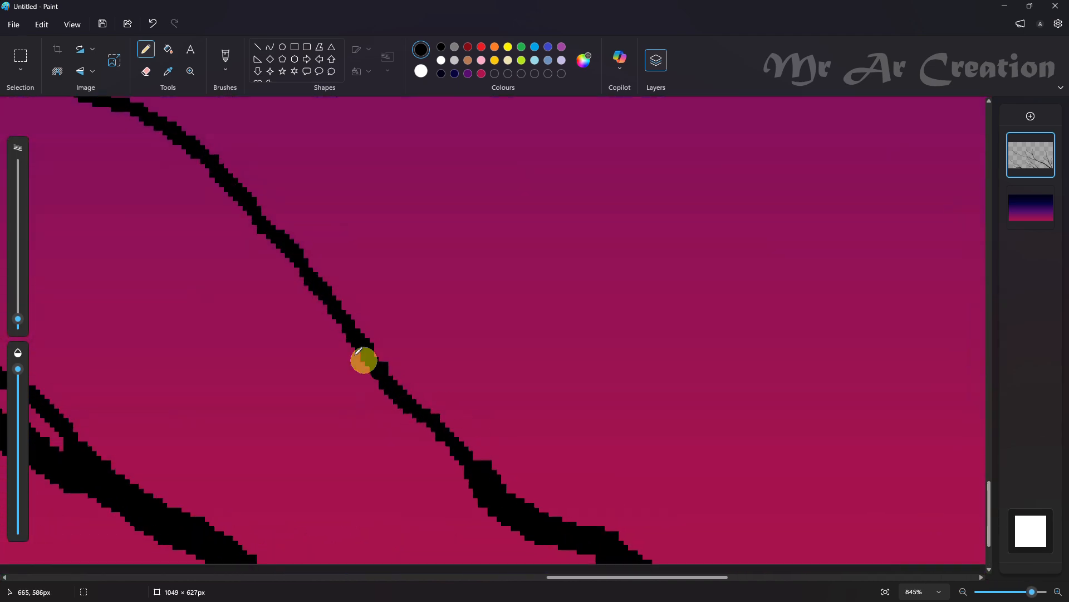
{"action": "scroll", "coordinate": [474, 457], "scroll_direction": "down", "scroll_amount": 3}
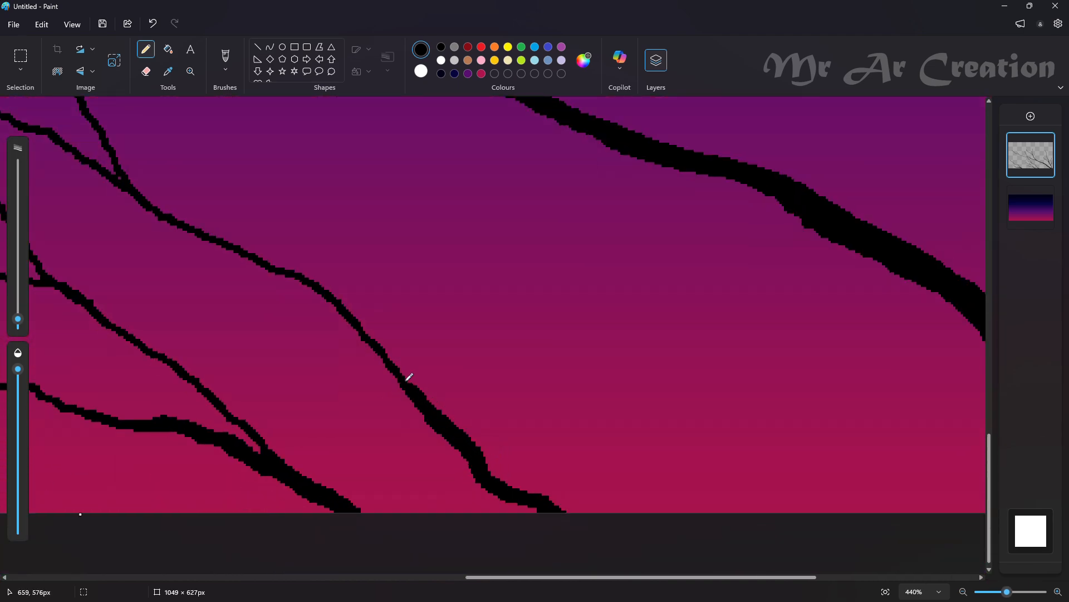
Thicken the upright twig at the canvas's far right and draw a short side twig rising to its right
{"action": "scroll", "coordinate": [795, 472], "scroll_direction": "down", "scroll_amount": 3}
{"action": "scroll", "coordinate": [740, 461], "scroll_direction": "up", "scroll_amount": 4}
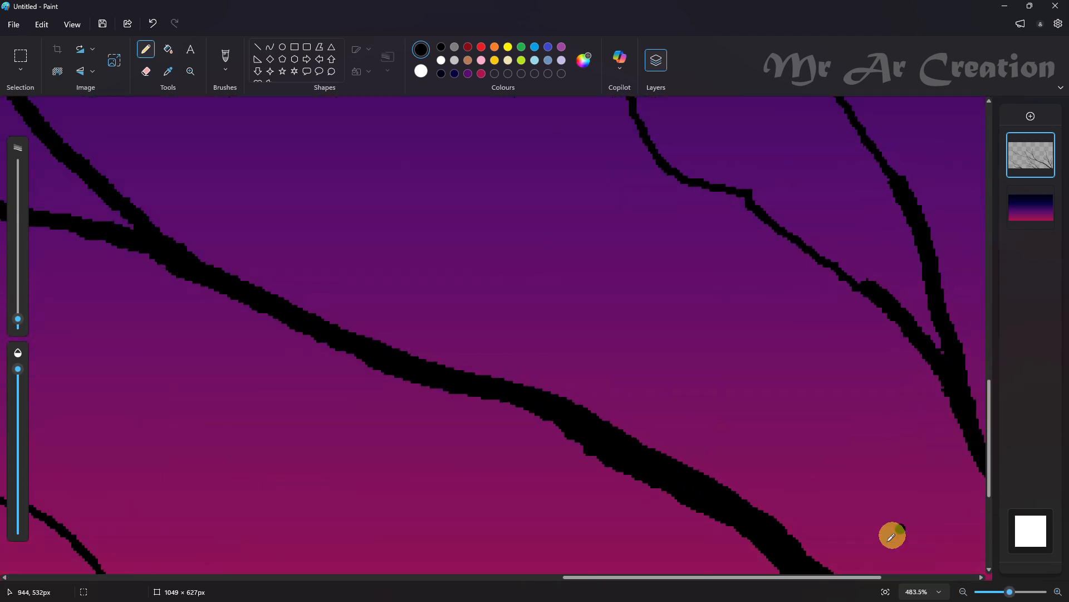
{"action": "left_click", "coordinate": [916, 578]}
{"action": "left_click_drag", "start_coordinate": [794, 288], "coordinate": [809, 339]}
{"action": "mouse_move", "coordinate": [811, 388]}
{"action": "left_mouse_down"}
{"action": "mouse_move", "coordinate": [840, 341]}
{"action": "mouse_move", "coordinate": [878, 228]}
{"action": "left_mouse_up"}
{"action": "scroll", "coordinate": [613, 362], "scroll_direction": "up", "scroll_amount": 3}
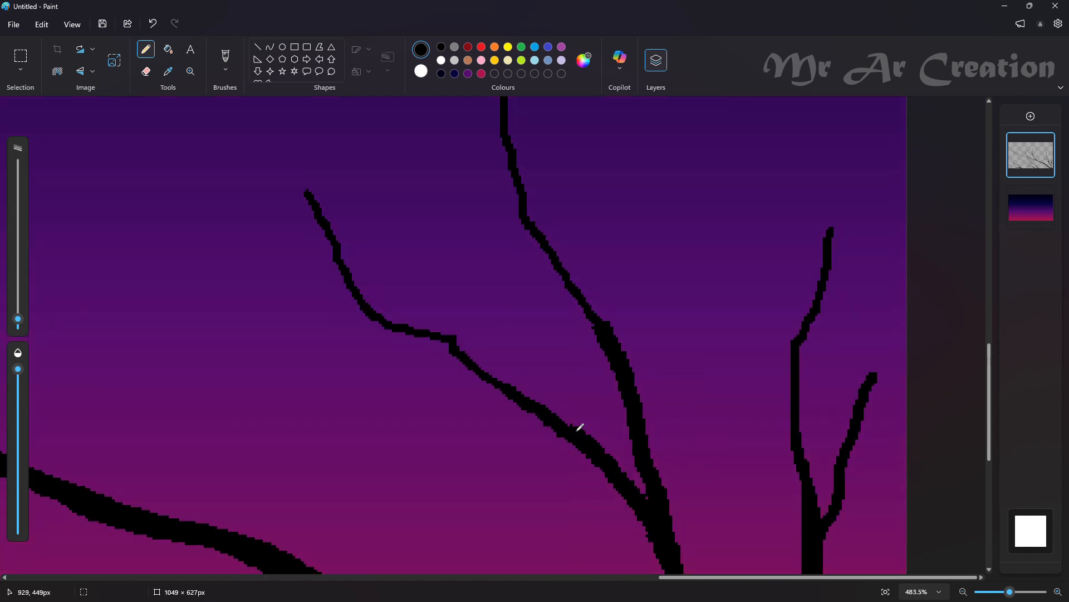
Taper the thickening farther up the left and middle forks of the right-hand branch
{"action": "mouse_move", "coordinate": [469, 345]}
{"action": "left_mouse_down"}
{"action": "mouse_move", "coordinate": [395, 326]}
{"action": "mouse_move", "coordinate": [437, 338]}
{"action": "mouse_move", "coordinate": [401, 309]}
{"action": "left_mouse_up"}
{"action": "left_click_drag", "start_coordinate": [556, 251], "coordinate": [557, 251]}
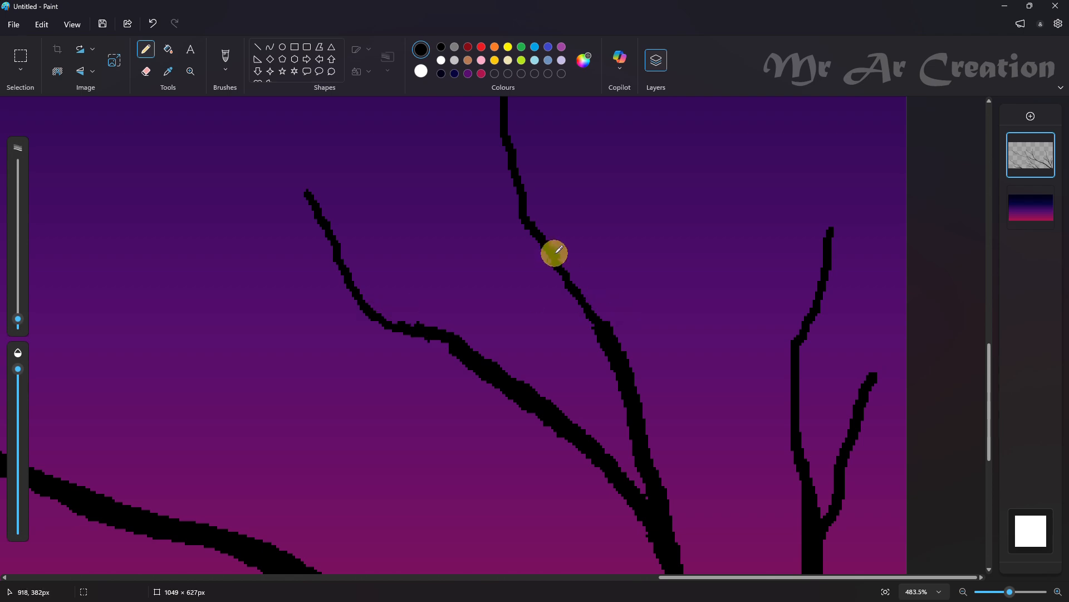
{"action": "left_click_drag", "start_coordinate": [586, 295], "coordinate": [609, 336]}
{"action": "scroll", "coordinate": [661, 379], "scroll_direction": "down", "scroll_amount": 3}
{"action": "scroll", "coordinate": [717, 351], "scroll_direction": "up", "scroll_amount": 2}
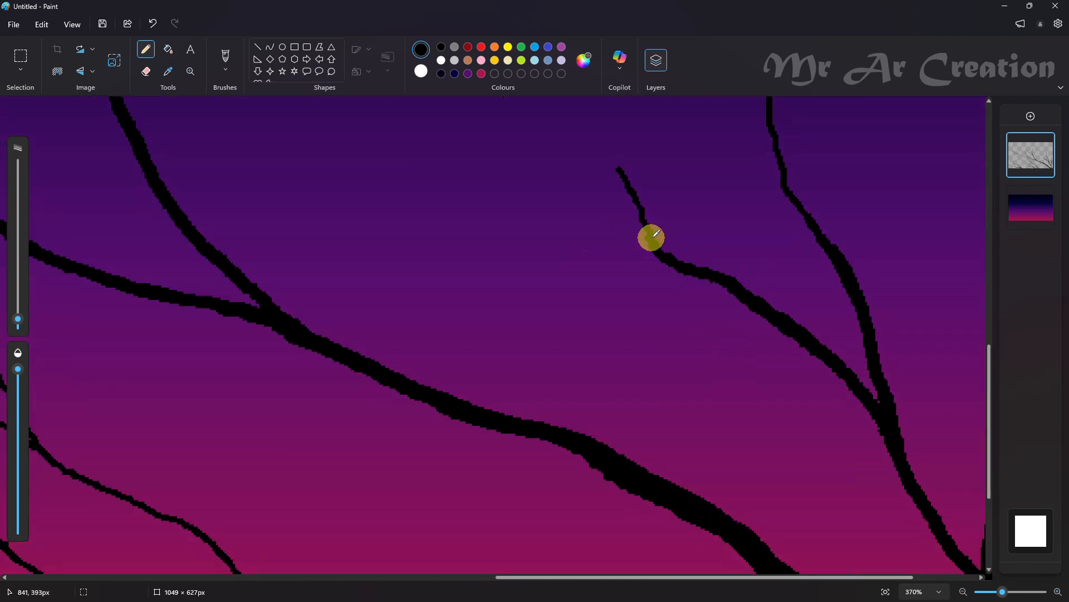
{"action": "left_click_drag", "start_coordinate": [659, 243], "coordinate": [667, 272]}
Remove the stray dot and extend the main branch's thickened left arm past its crossing with the thin central branch
{"action": "scroll", "coordinate": [547, 401], "scroll_direction": "down", "scroll_amount": 4}
{"action": "scroll", "coordinate": [460, 484], "scroll_direction": "up", "scroll_amount": 4}
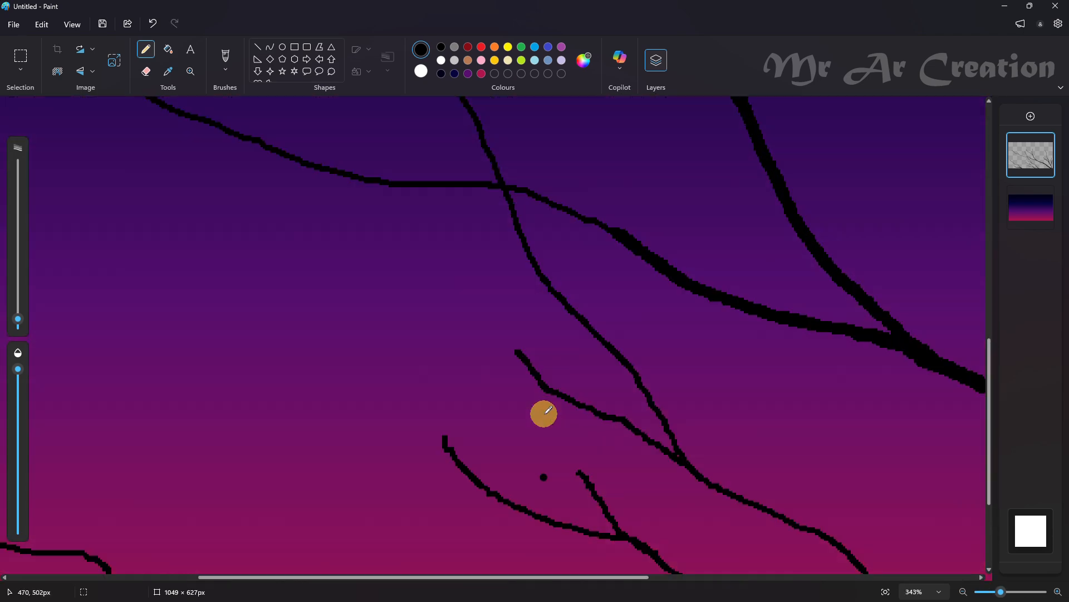
{"action": "scroll", "coordinate": [562, 407], "scroll_direction": "up", "scroll_amount": 3}
{"action": "key", "text": "ctrl+z"}
{"action": "left_click_drag", "start_coordinate": [612, 369], "coordinate": [648, 376]}
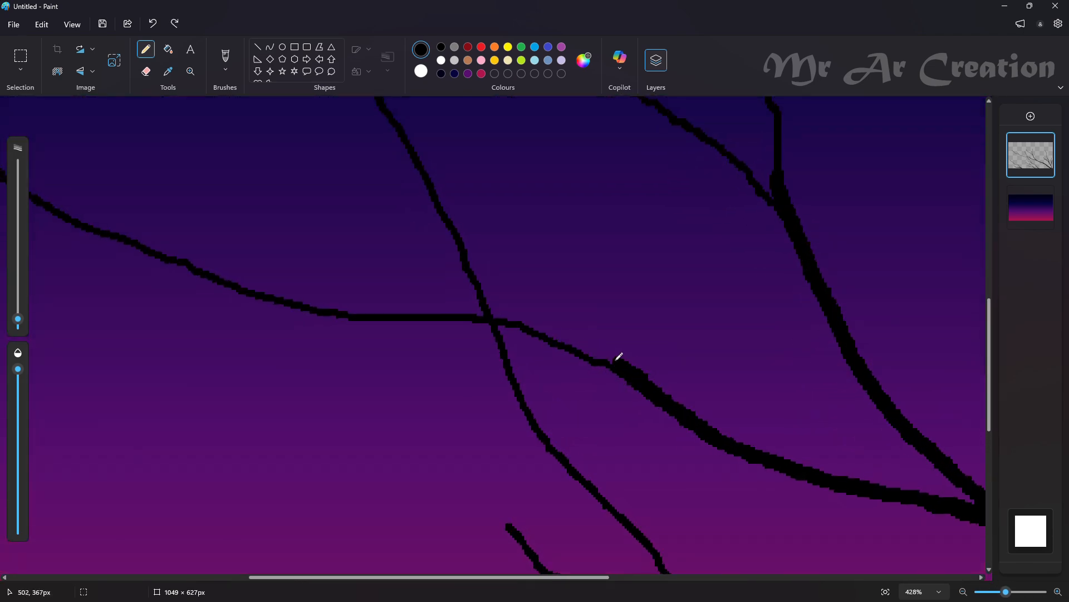
{"action": "left_click_drag", "start_coordinate": [566, 337], "coordinate": [463, 337]}
{"action": "scroll", "coordinate": [483, 328], "scroll_direction": "down", "scroll_amount": 2}
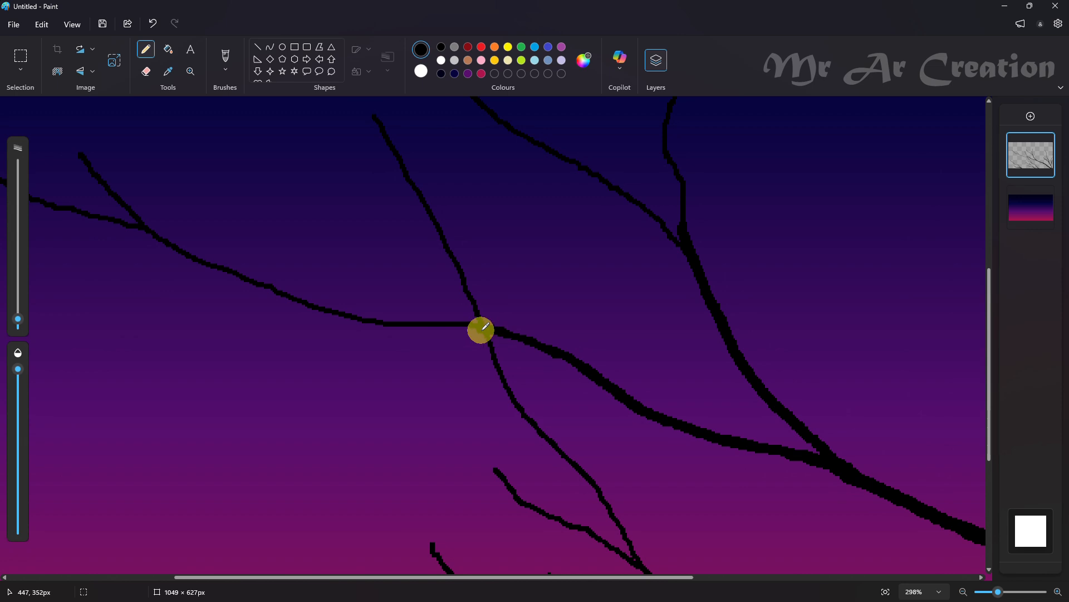
{"action": "key", "text": "ctrl+z"}
{"action": "scroll", "coordinate": [465, 343], "scroll_direction": "up", "scroll_amount": 2}
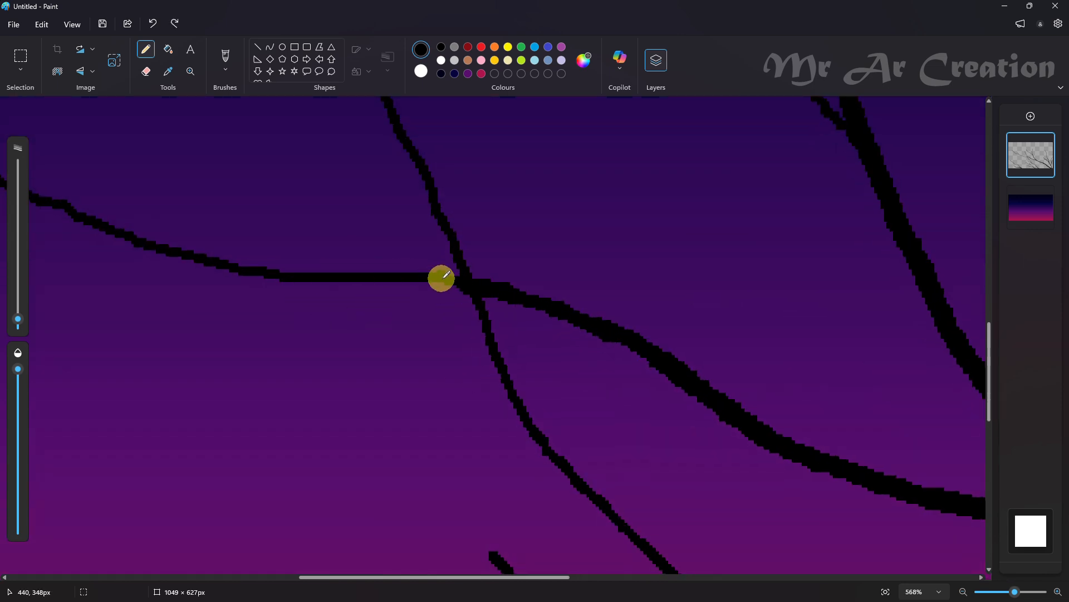
{"action": "left_click_drag", "start_coordinate": [415, 278], "coordinate": [634, 324]}
Thicken the lower parts of the two twigs at the fork of the upper-centre branch
{"action": "scroll", "coordinate": [658, 330], "scroll_direction": "down", "scroll_amount": 3}
{"action": "scroll", "coordinate": [783, 333], "scroll_direction": "up", "scroll_amount": 3}
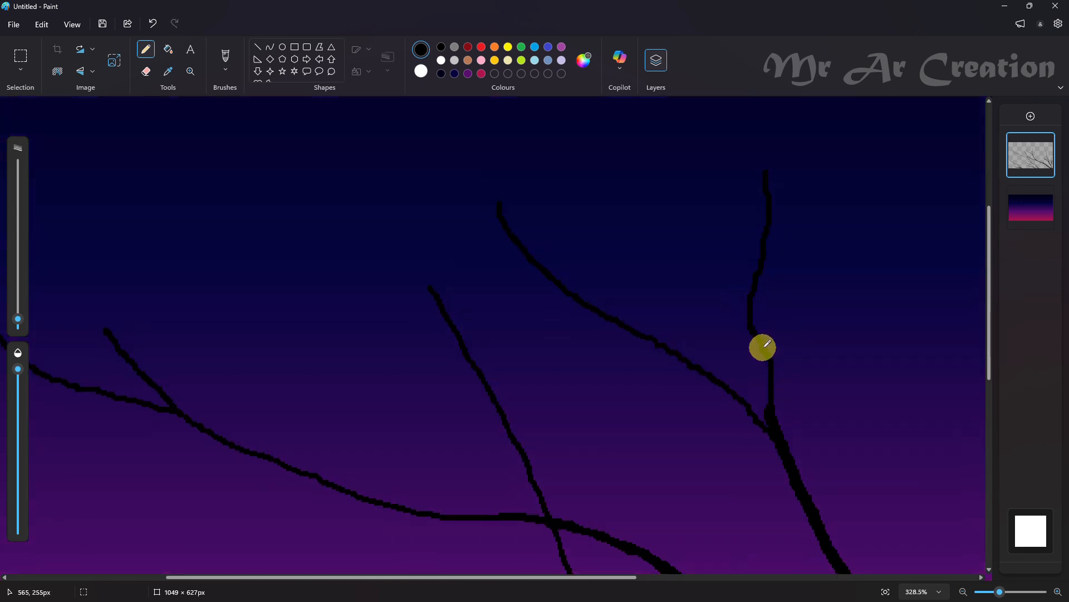
{"action": "left_click_drag", "start_coordinate": [769, 410], "coordinate": [773, 371]}
{"action": "key", "text": "ctrl+z"}
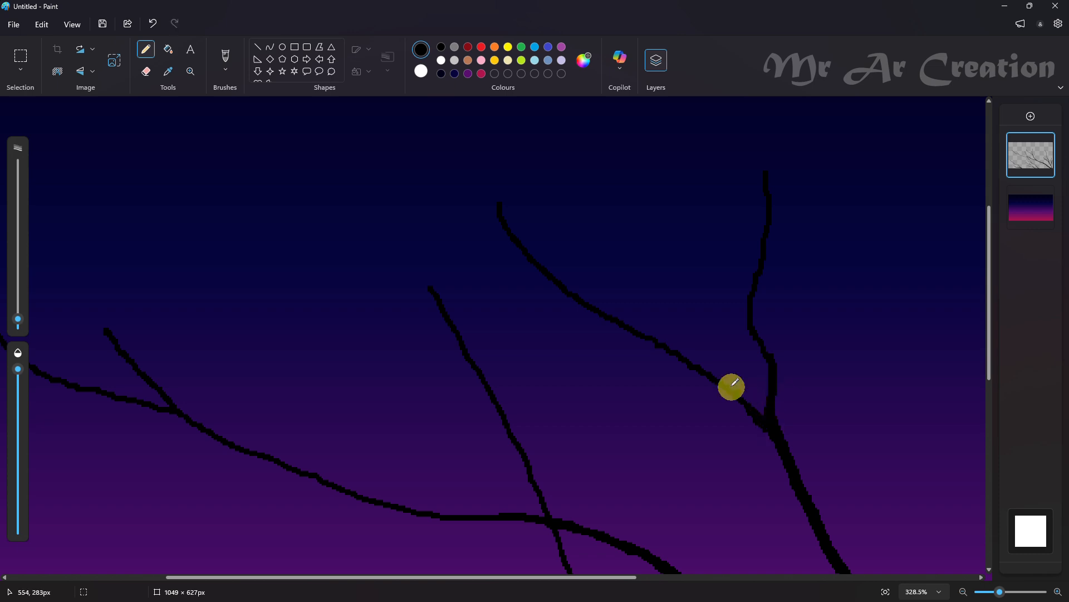
Thicken the lower stems of the centre branches near the canvas's bottom edge and bring the whole canvas into view
{"action": "scroll", "coordinate": [771, 437], "scroll_direction": "down", "scroll_amount": 5}
{"action": "scroll", "coordinate": [505, 519], "scroll_direction": "up", "scroll_amount": 2}
{"action": "scroll", "coordinate": [501, 522], "scroll_direction": "up", "scroll_amount": 3}
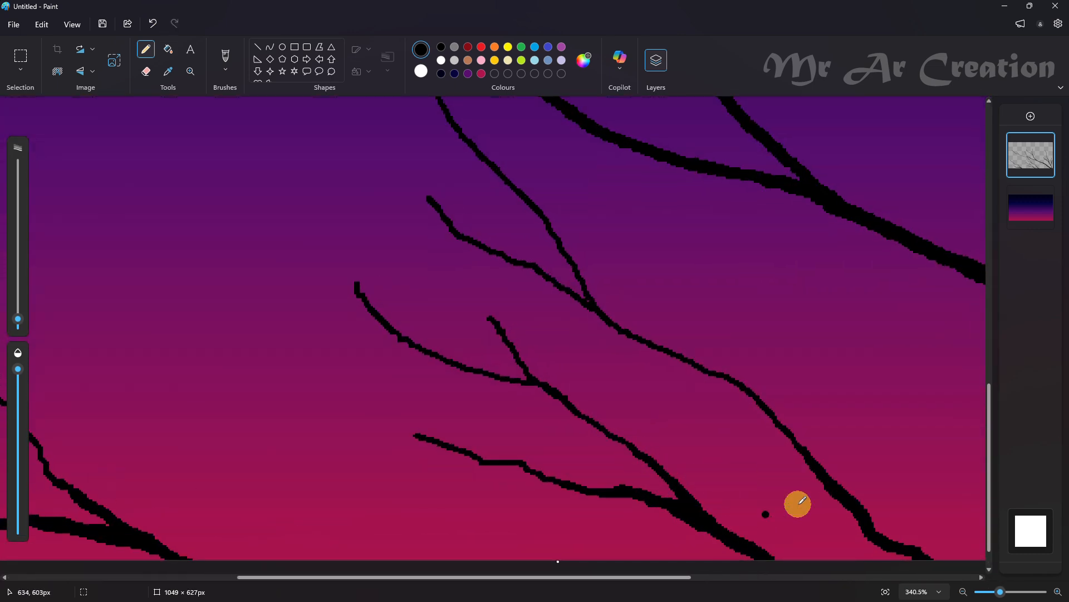
{"action": "left_click_drag", "start_coordinate": [818, 460], "coordinate": [816, 460]}
{"action": "scroll", "coordinate": [667, 380], "scroll_direction": "down", "scroll_amount": 3}
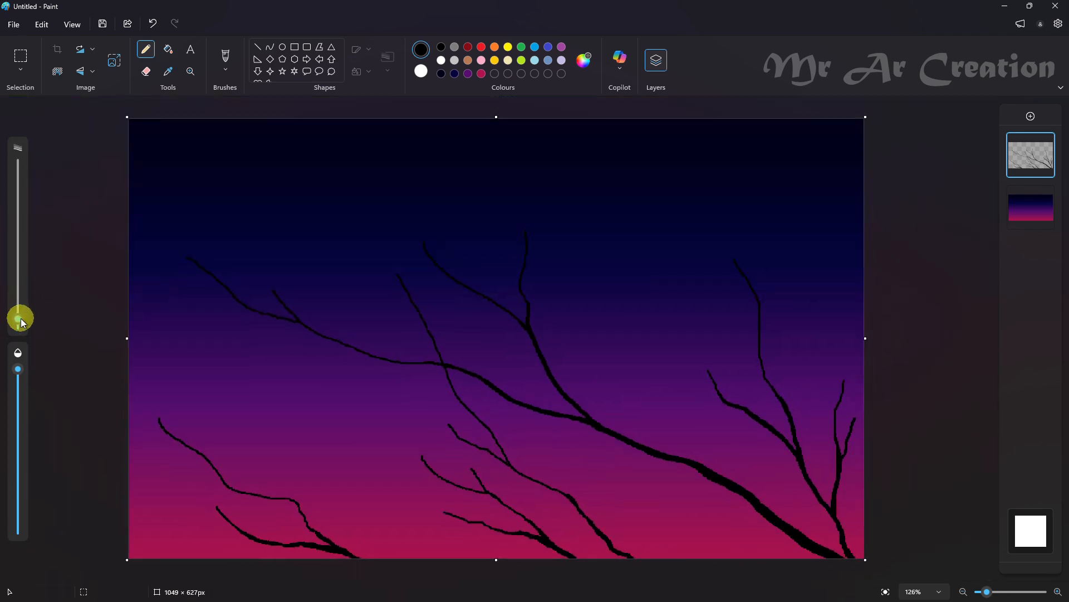
Draw a thin forked twig rising from the bend of the upper branch in the lower-left cluster
{"action": "scroll", "coordinate": [217, 425], "scroll_direction": "up", "scroll_amount": 3}
{"action": "left_click_drag", "start_coordinate": [224, 319], "coordinate": [245, 394]}
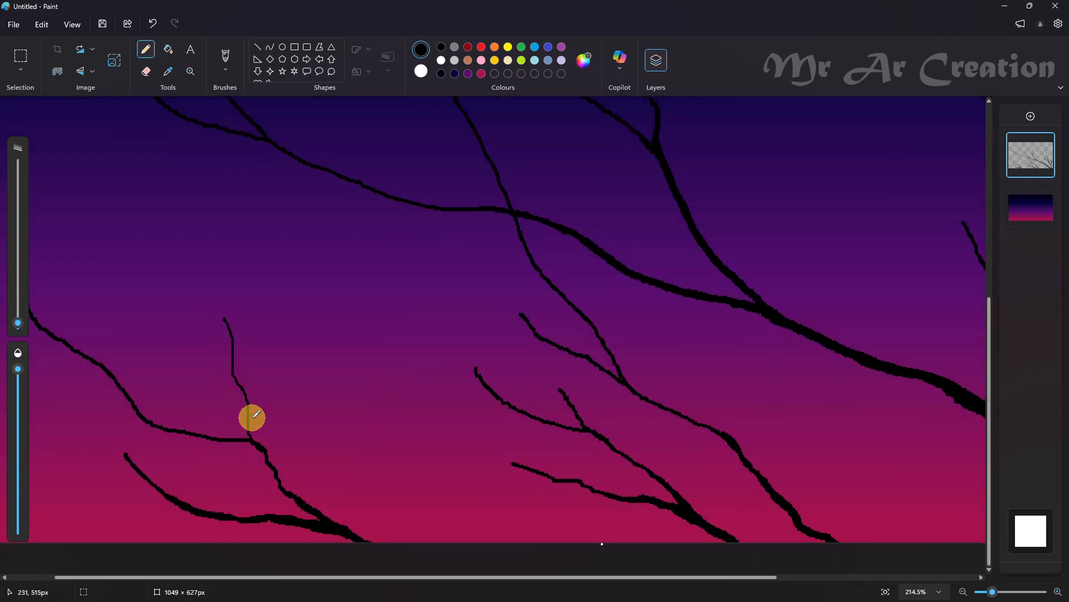
{"action": "scroll", "coordinate": [187, 399], "scroll_direction": "down", "scroll_amount": 3}
{"action": "key", "text": "ctrl+z"}
{"action": "mouse_move", "coordinate": [207, 509]}
{"action": "left_mouse_down"}
{"action": "mouse_move", "coordinate": [220, 517]}
{"action": "mouse_move", "coordinate": [152, 484]}
{"action": "left_mouse_up"}
{"action": "scroll", "coordinate": [191, 508], "scroll_direction": "up", "scroll_amount": 4}
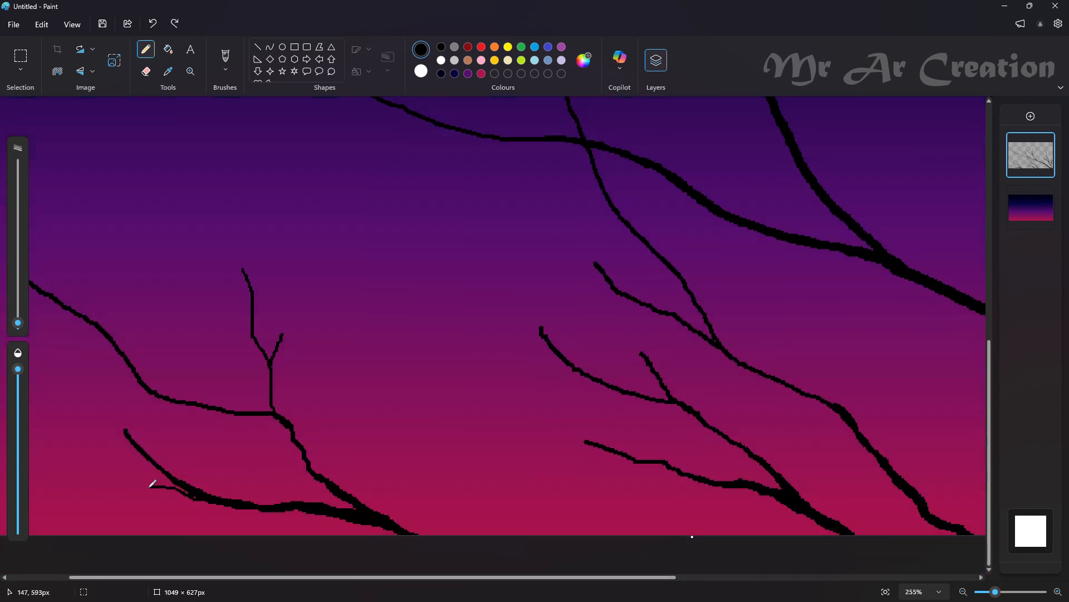
{"action": "key", "text": "ctrl+z"}
{"action": "left_click_drag", "start_coordinate": [164, 576], "coordinate": [104, 577]}
{"action": "left_click_drag", "start_coordinate": [302, 496], "coordinate": [196, 480]}
{"action": "key", "text": "ctrl+z"}
Draw a thin wavy twig leftward from the lowest left branch and extend that branch's tip with a thin upward line
{"action": "left_click_drag", "start_coordinate": [123, 461], "coordinate": [210, 494]}
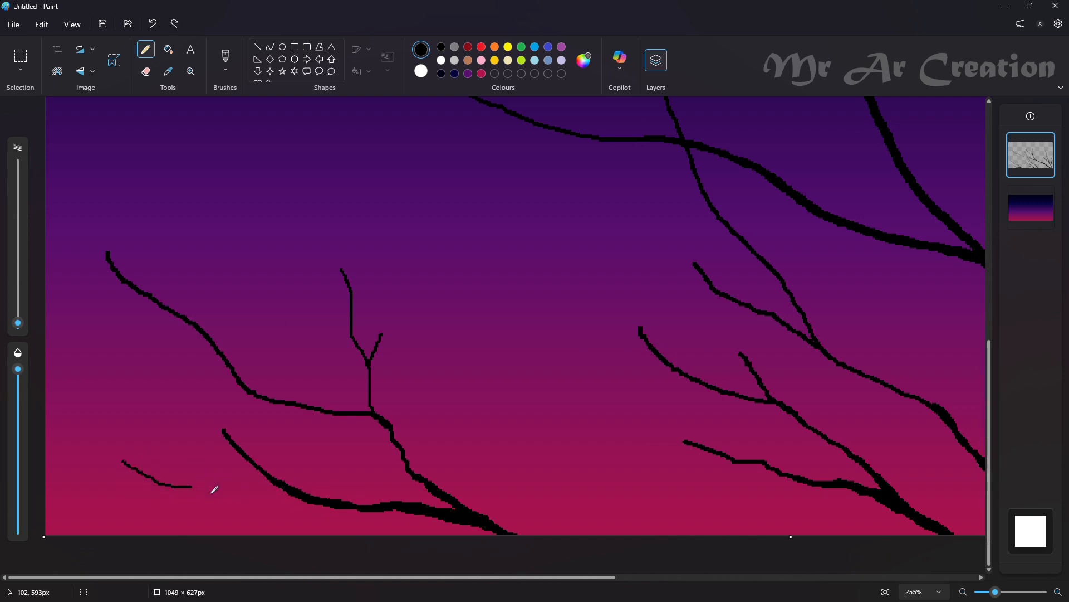
{"action": "left_click_drag", "start_coordinate": [372, 503], "coordinate": [255, 463]}
{"action": "key", "text": "ctrl+z"}
{"action": "left_click_drag", "start_coordinate": [164, 348], "coordinate": [200, 390]}
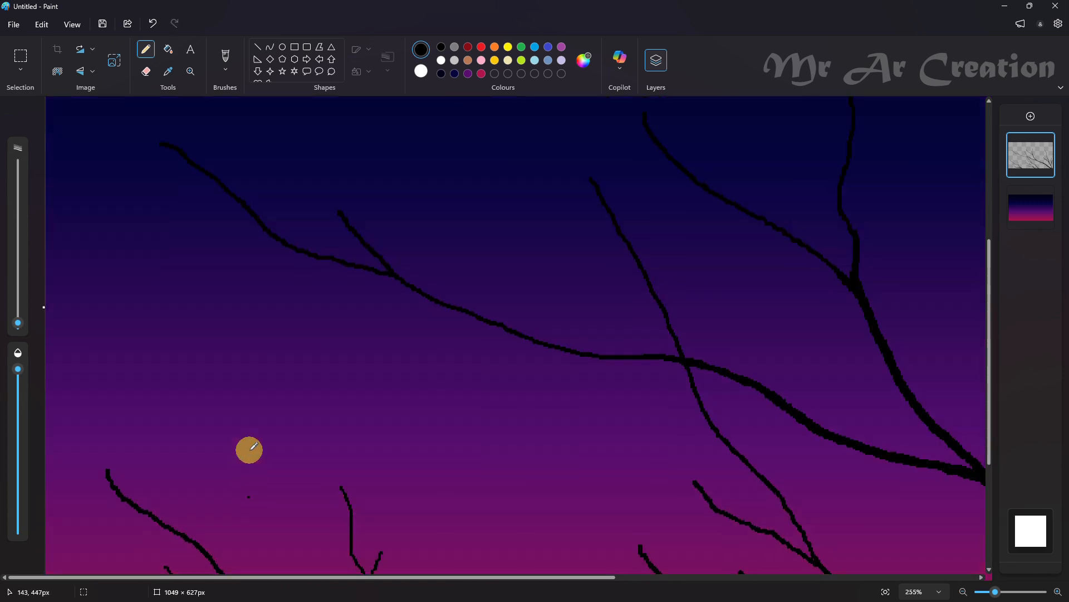
{"action": "left_click_drag", "start_coordinate": [248, 449], "coordinate": [173, 419]}
{"action": "key", "text": "ctrl+z"}
{"action": "scroll", "coordinate": [230, 415], "scroll_direction": "down", "scroll_amount": 5}
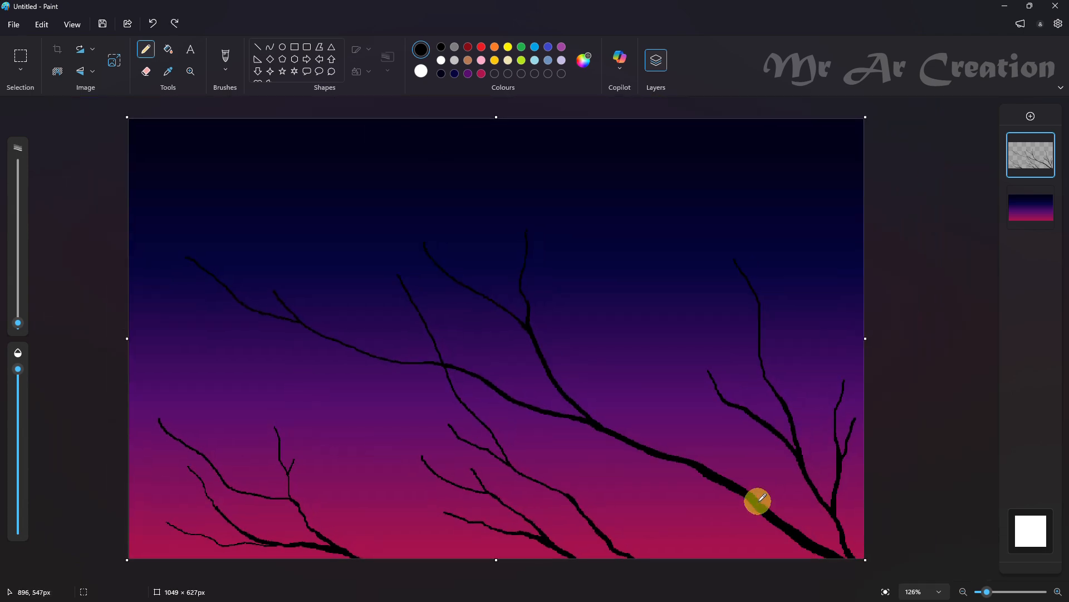
Draw a small forked twig off the underside of the thick main branch, thickened toward the joint
{"action": "scroll", "coordinate": [611, 457], "scroll_direction": "up", "scroll_amount": 5}
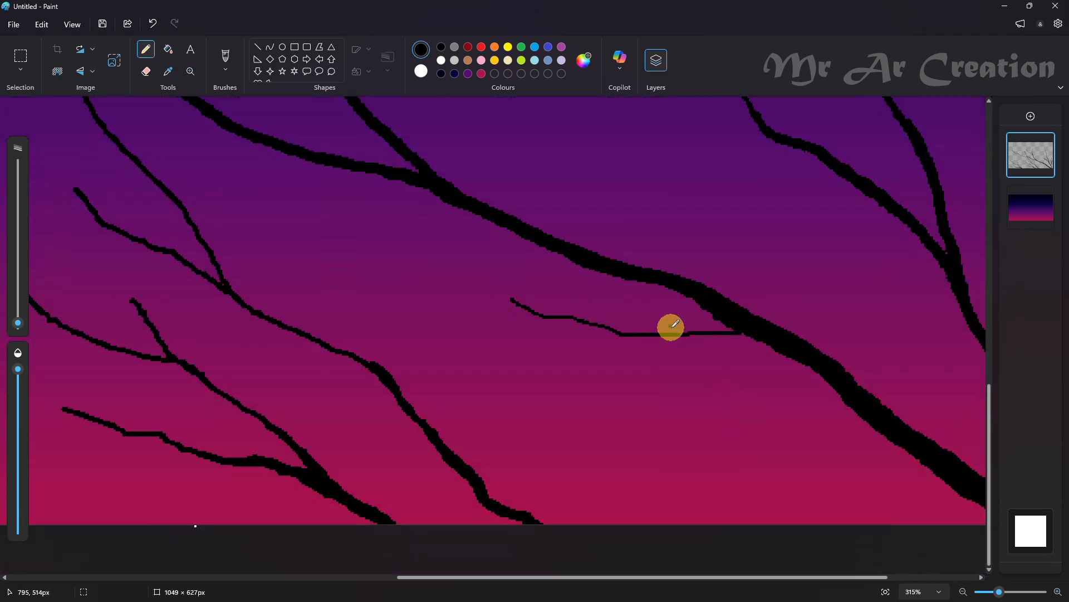
{"action": "left_click", "coordinate": [763, 338]}
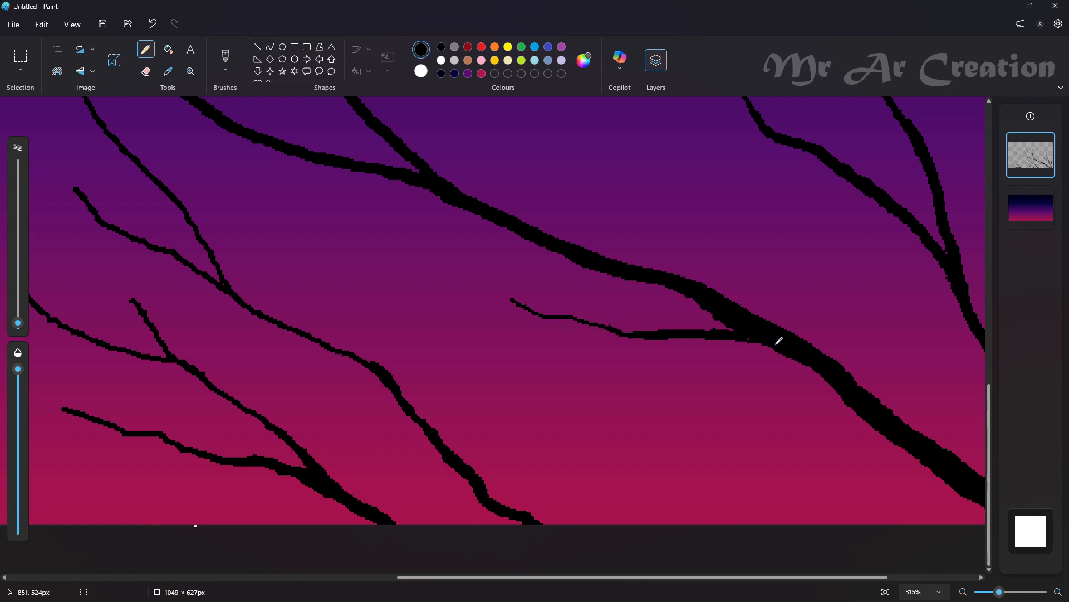
{"action": "mouse_move", "coordinate": [640, 333]}
{"action": "left_mouse_down"}
{"action": "mouse_move", "coordinate": [652, 334]}
{"action": "mouse_move", "coordinate": [586, 357]}
{"action": "left_mouse_up"}
{"action": "scroll", "coordinate": [508, 365], "scroll_direction": "down", "scroll_amount": 5}
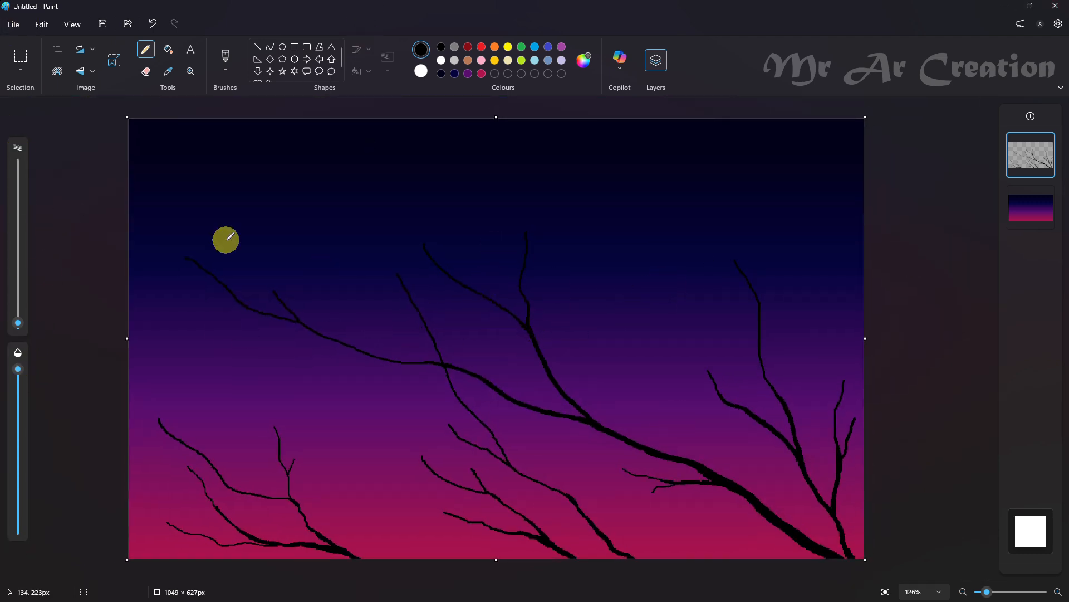
Outline three leaves at the lowest left twig's tip, one under that twig, and two on the branch just above
{"action": "scroll", "coordinate": [143, 435], "scroll_direction": "up", "scroll_amount": 4}
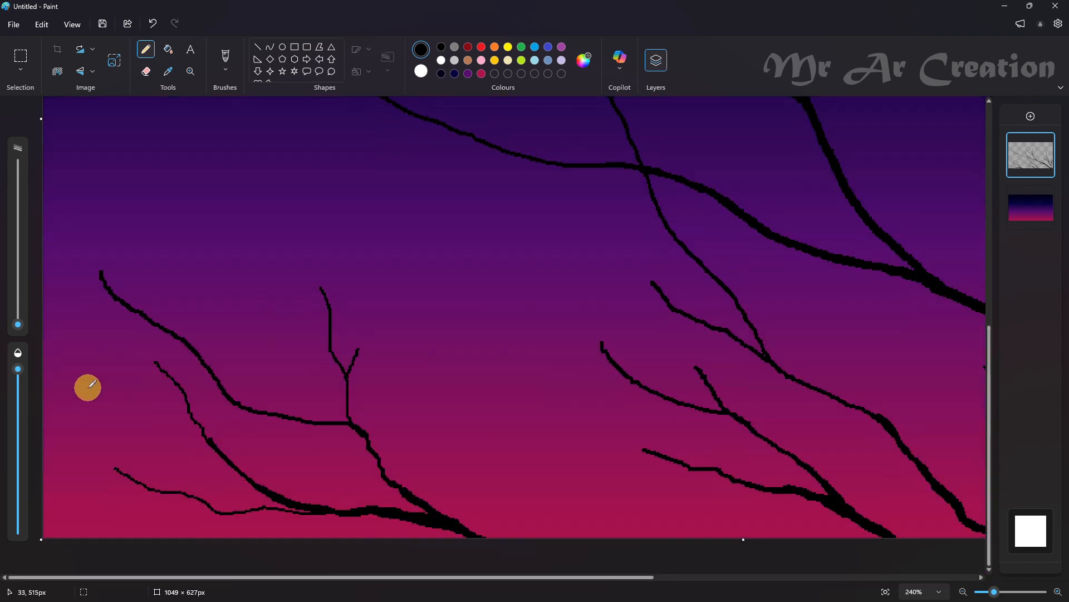
{"action": "left_click_drag", "start_coordinate": [75, 411], "coordinate": [73, 447]}
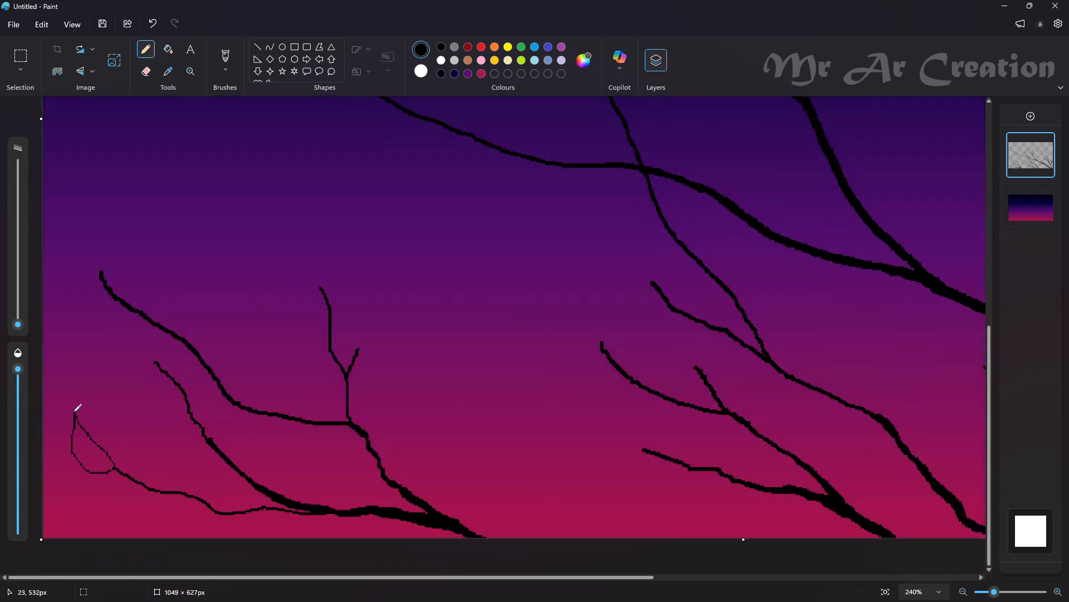
{"action": "key", "text": "ctrl+z"}
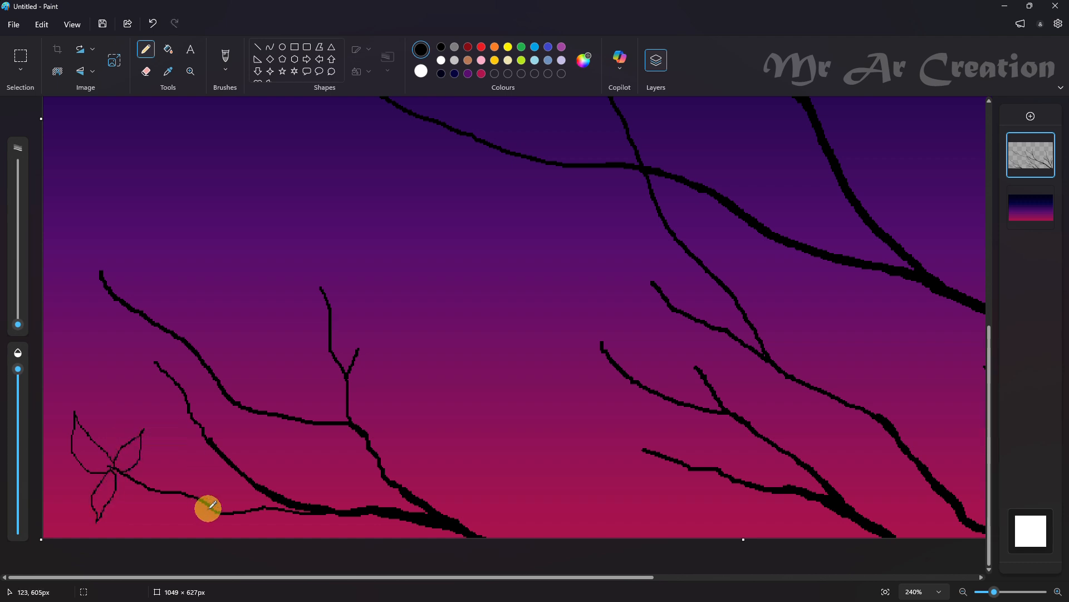
{"action": "key", "text": "ctrl+z"}
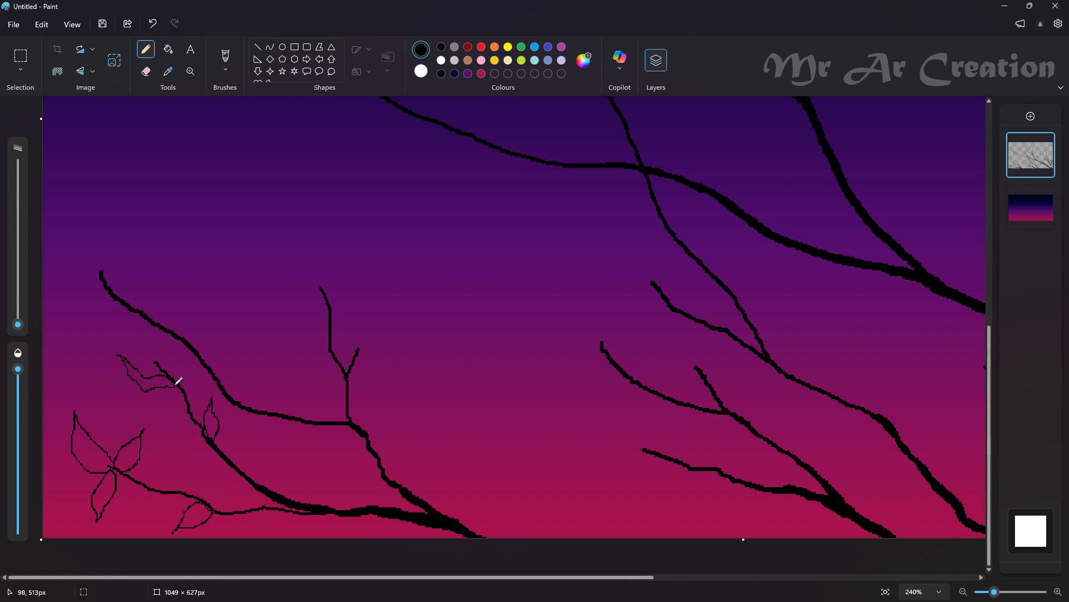
Fill the outlined leaves of the lower-left branches with black
{"action": "scroll", "coordinate": [165, 396], "scroll_direction": "up", "scroll_amount": 8}
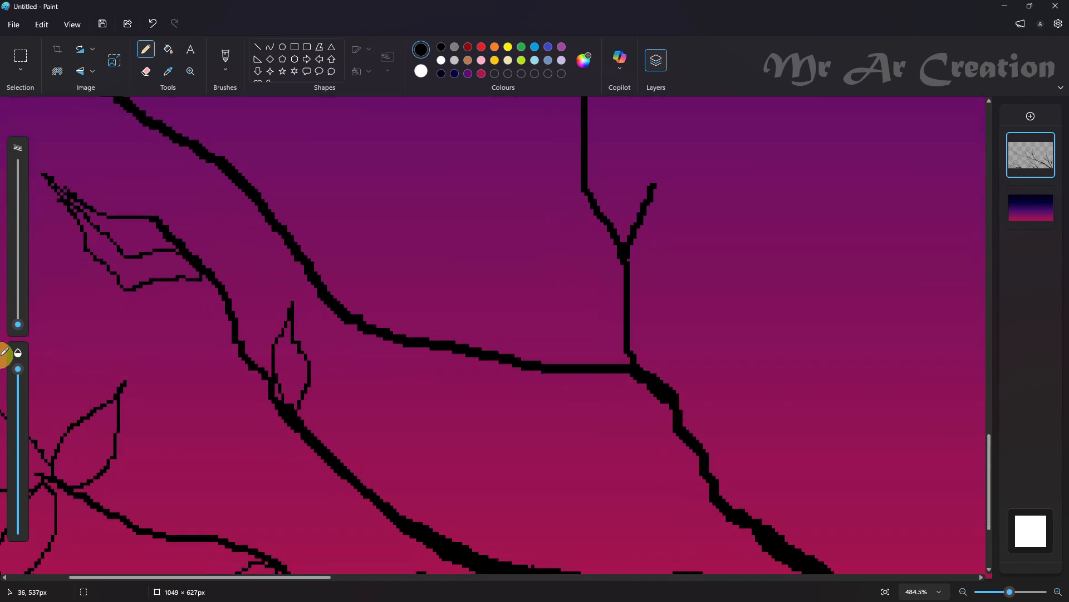
{"action": "left_click", "coordinate": [169, 50]}
{"action": "left_click", "coordinate": [100, 334]}
{"action": "left_click", "coordinate": [55, 387]}
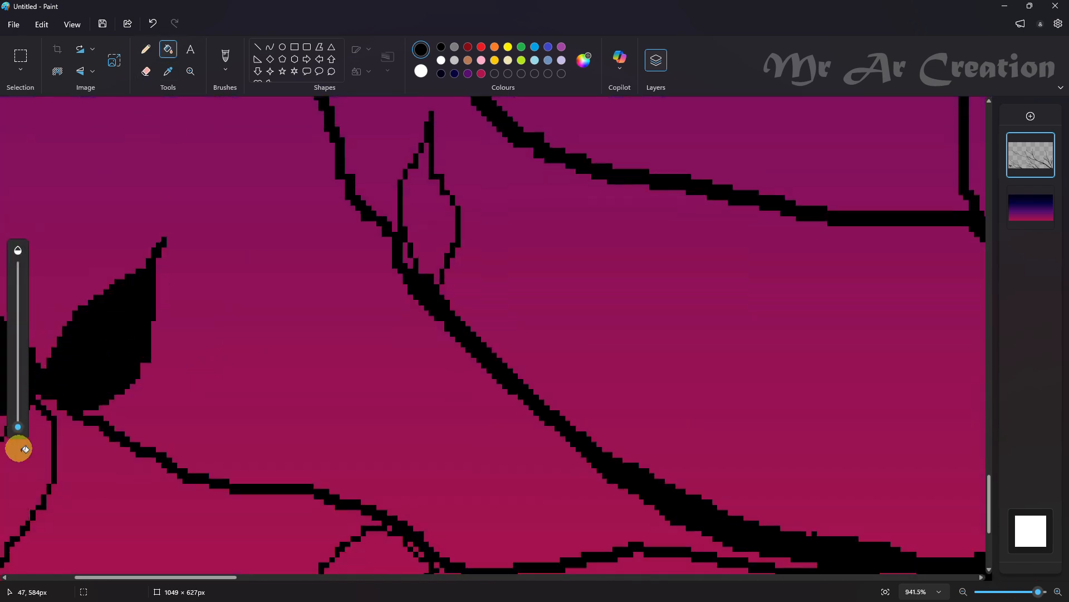
{"action": "left_click", "coordinate": [17, 446]}
{"action": "left_click", "coordinate": [375, 552]}
{"action": "left_click", "coordinate": [400, 214]}
{"action": "scroll", "coordinate": [406, 359], "scroll_direction": "up", "scroll_amount": 5}
{"action": "left_click", "coordinate": [167, 329]}
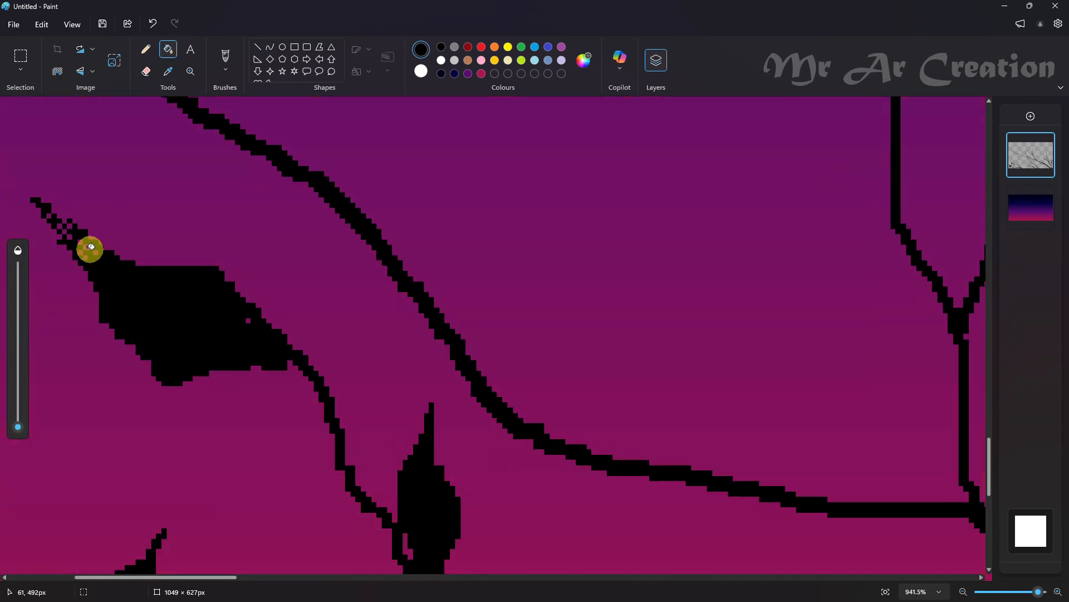
Fill the small gaps left in the tip and body of the leaf at the middle left branch's end with black
{"action": "left_click", "coordinate": [83, 257]}
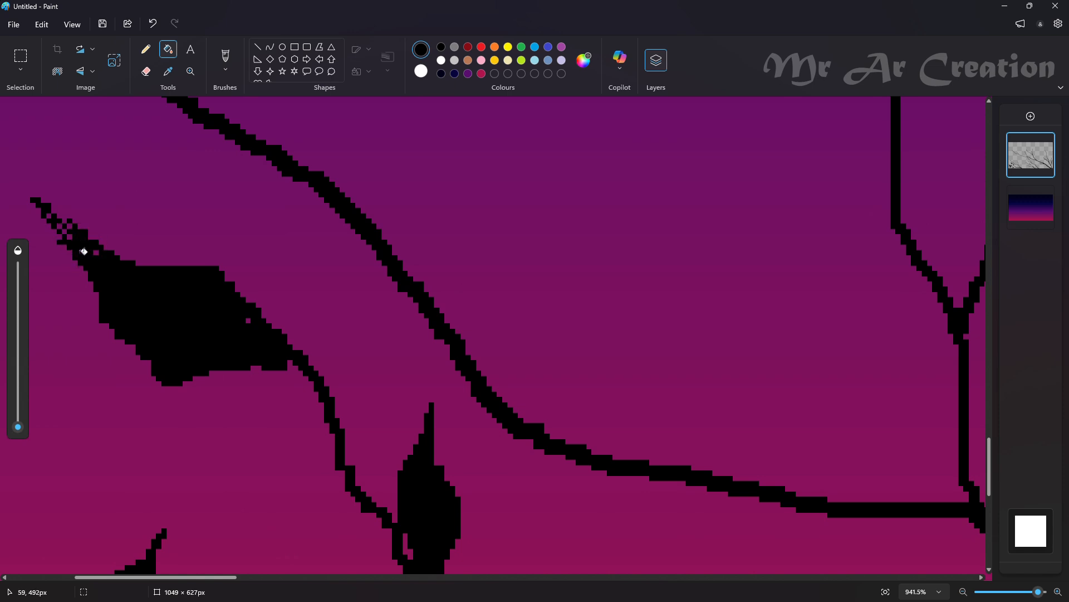
{"action": "left_click", "coordinate": [64, 231]}
{"action": "left_click", "coordinate": [59, 226]}
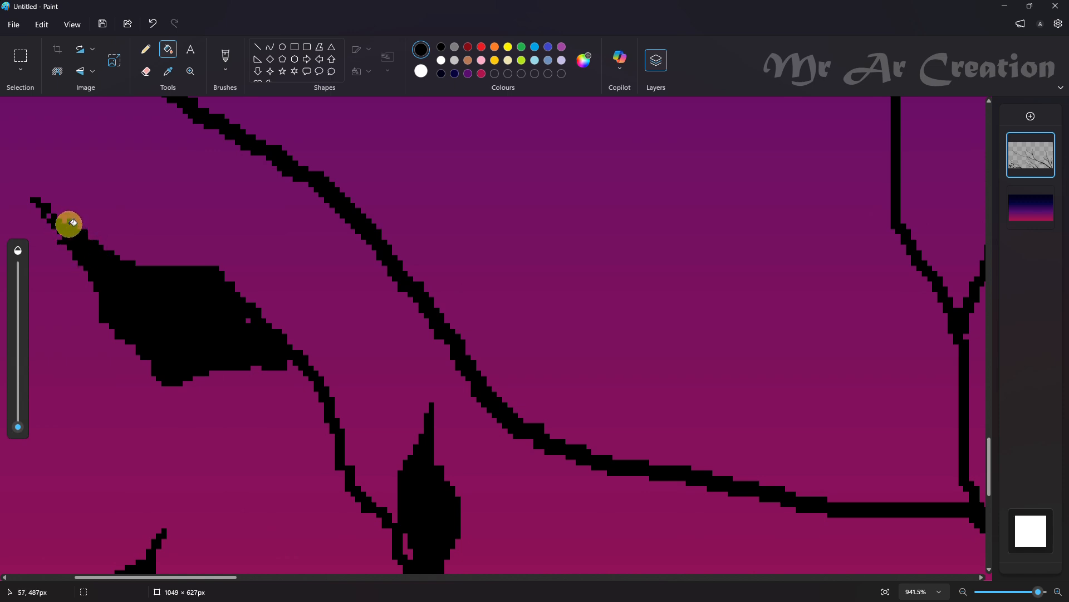
{"action": "left_click", "coordinate": [48, 210]}
{"action": "left_click", "coordinate": [176, 329]}
{"action": "left_click", "coordinate": [248, 323]}
{"action": "scroll", "coordinate": [251, 316], "scroll_direction": "down", "scroll_amount": 5}
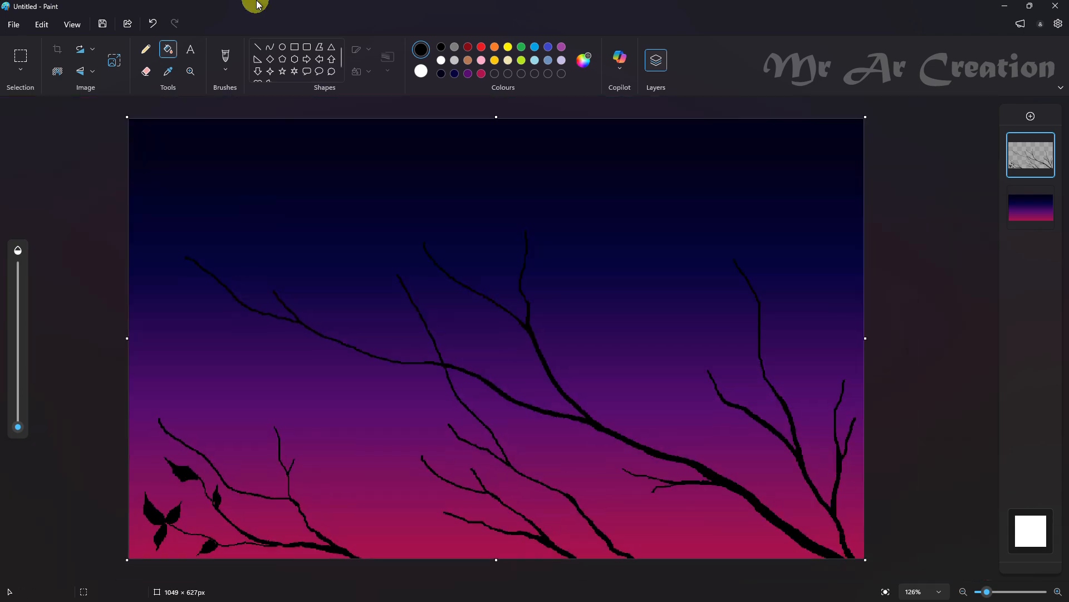
Outline two leaves on each fork of the upright twig in the lower-left cluster
{"action": "left_click", "coordinate": [146, 49]}
{"action": "scroll", "coordinate": [237, 459], "scroll_direction": "up", "scroll_amount": 3}
{"action": "scroll", "coordinate": [289, 396], "scroll_direction": "up", "scroll_amount": 3}
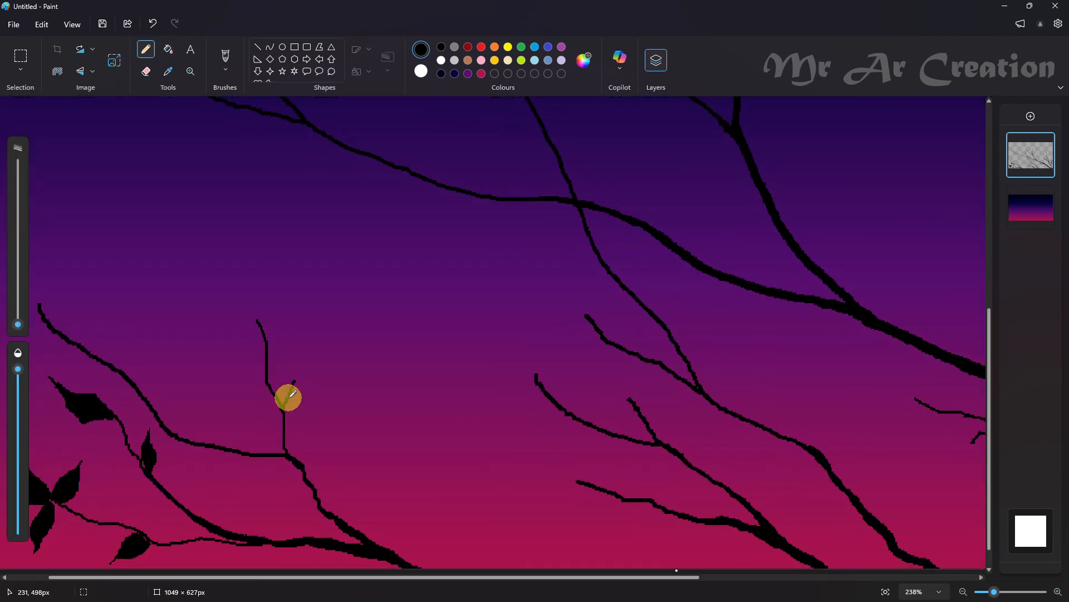
{"action": "left_click_drag", "start_coordinate": [293, 372], "coordinate": [336, 321]}
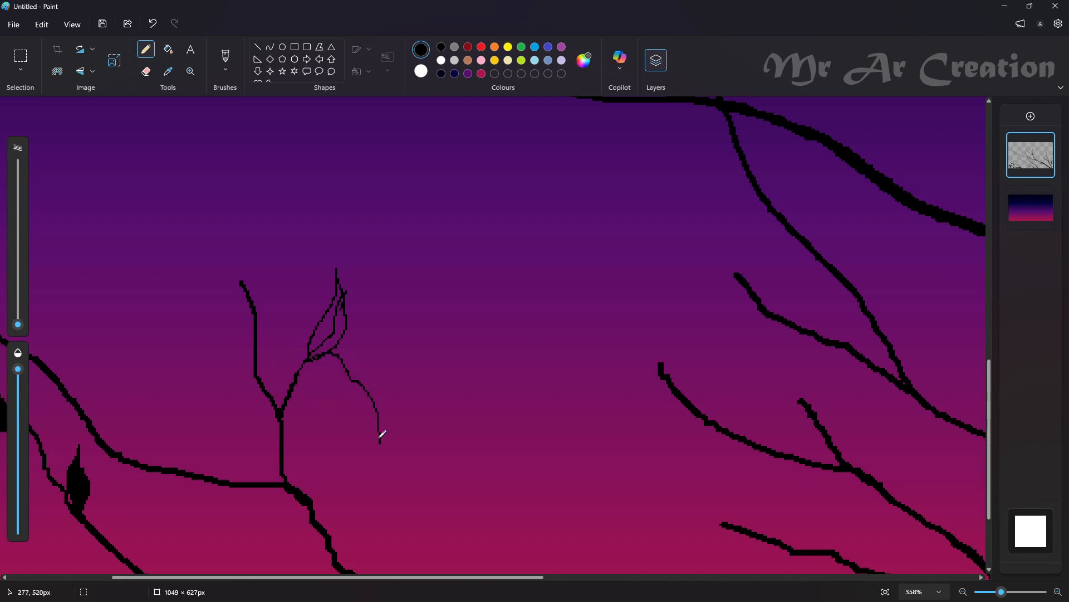
{"action": "left_click_drag", "start_coordinate": [254, 314], "coordinate": [217, 288]}
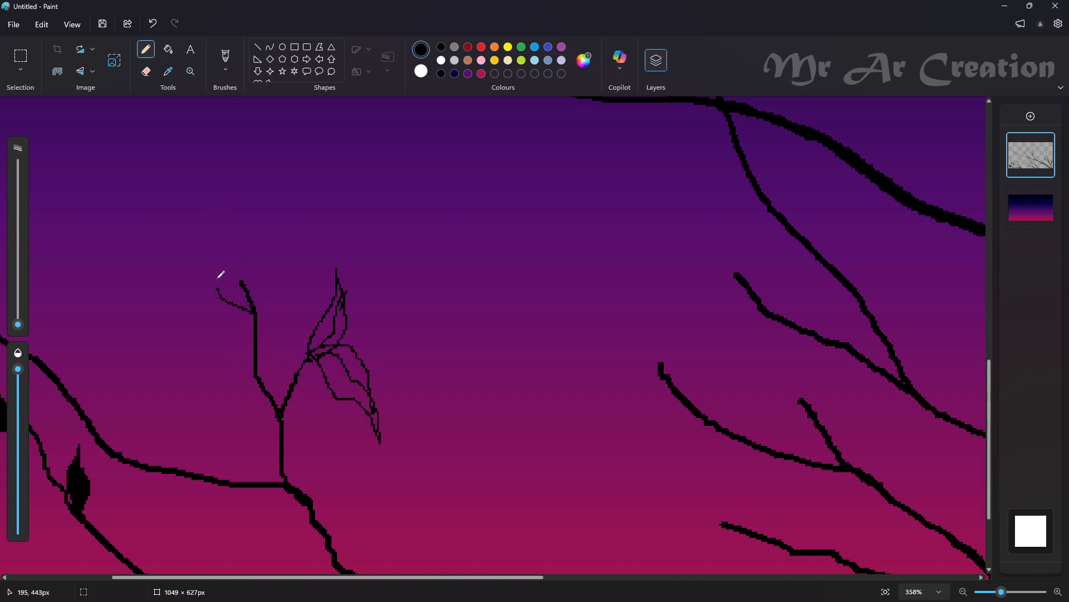
{"action": "left_click_drag", "start_coordinate": [257, 335], "coordinate": [225, 330]}
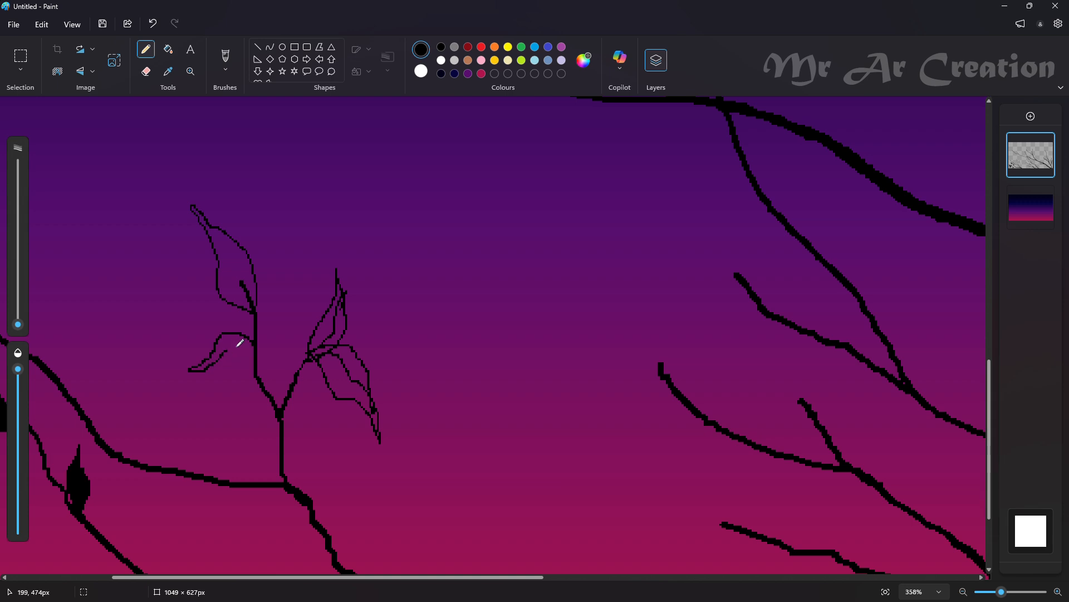
Fill the four leaves on the upright forked twig with black, including their narrow tips
{"action": "left_click", "coordinate": [168, 49]}
{"action": "left_click", "coordinate": [229, 270]}
{"action": "left_click", "coordinate": [226, 348]}
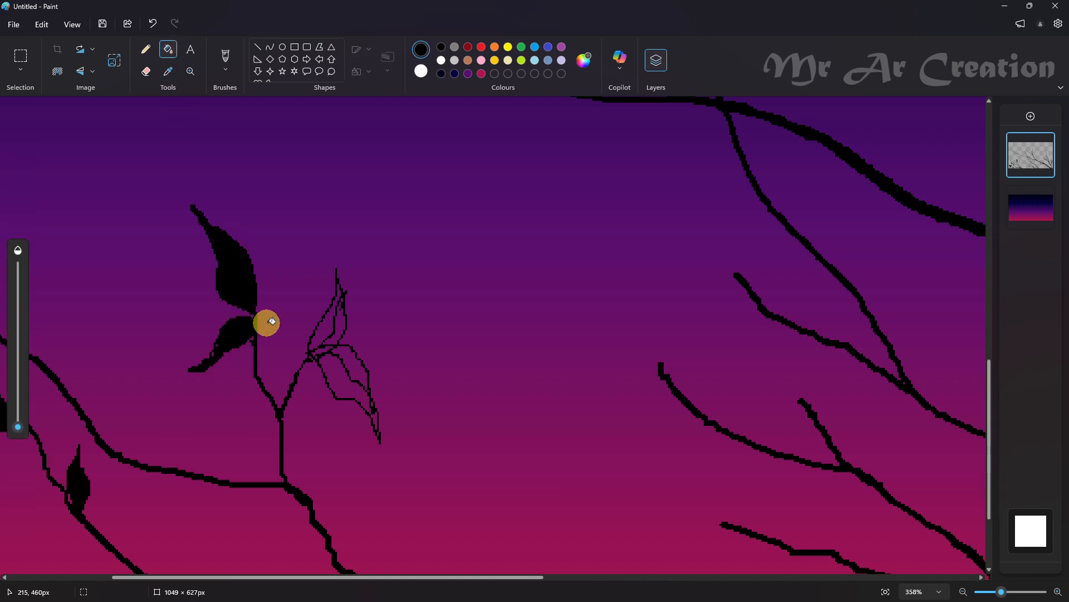
{"action": "left_click", "coordinate": [340, 329]}
{"action": "left_click", "coordinate": [323, 352]}
{"action": "left_click", "coordinate": [339, 356]}
{"action": "left_click", "coordinate": [375, 412]}
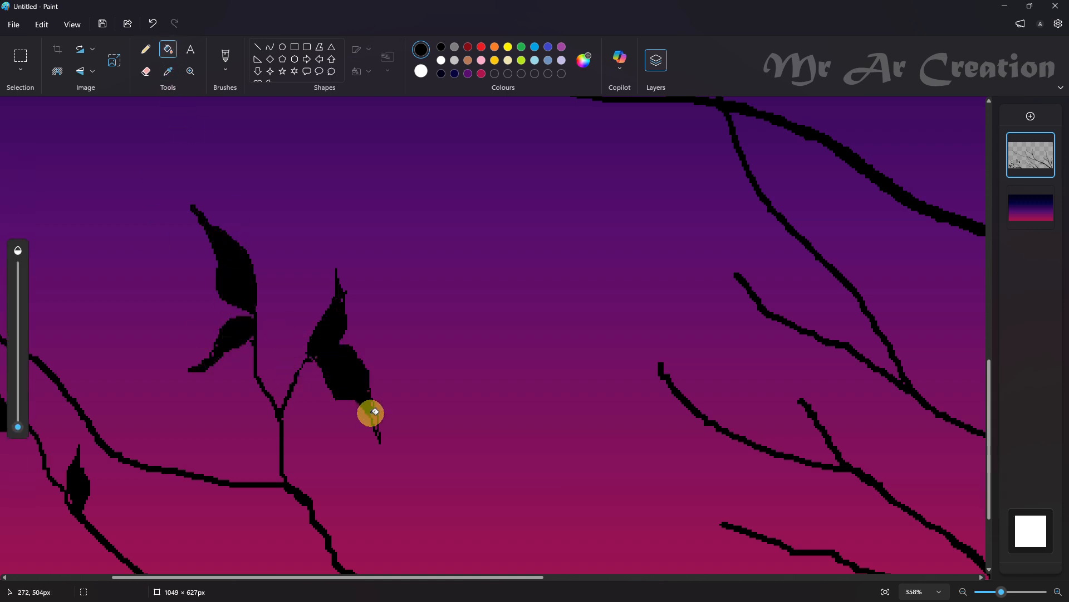
{"action": "scroll", "coordinate": [375, 404], "scroll_direction": "down", "scroll_amount": 8}
Draw a small leaf between the two forks of the upright twig and fill it with black
{"action": "left_click", "coordinate": [146, 49]}
{"action": "scroll", "coordinate": [95, 479], "scroll_direction": "up", "scroll_amount": 5}
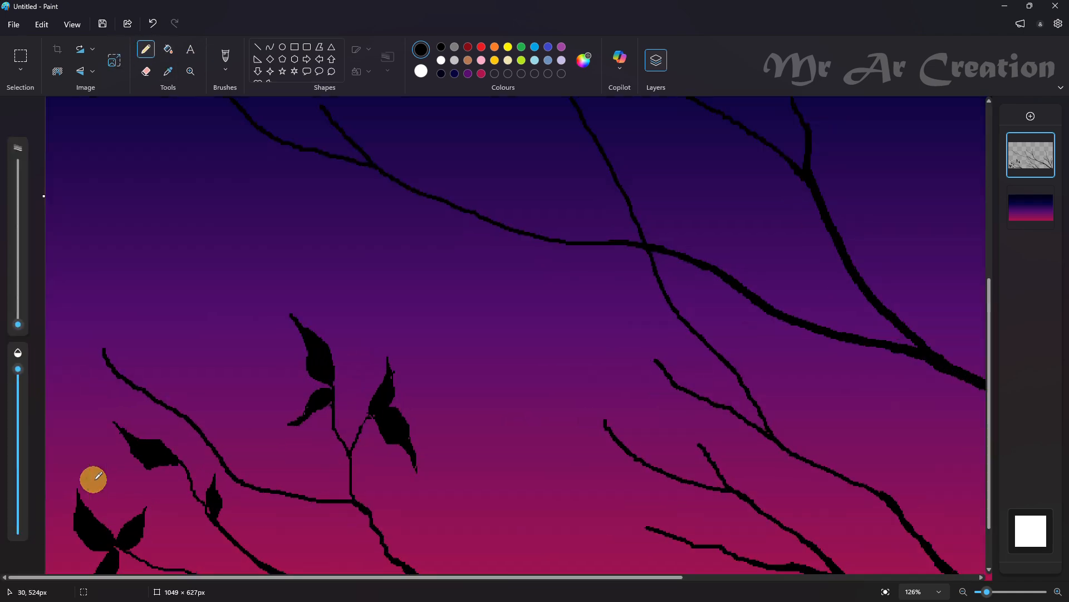
{"action": "scroll", "coordinate": [234, 459], "scroll_direction": "up", "scroll_amount": 2}
{"action": "scroll", "coordinate": [356, 441], "scroll_direction": "down", "scroll_amount": 2}
{"action": "scroll", "coordinate": [356, 441], "scroll_direction": "up", "scroll_amount": 3}
{"action": "left_click_drag", "start_coordinate": [329, 354], "coordinate": [360, 357]}
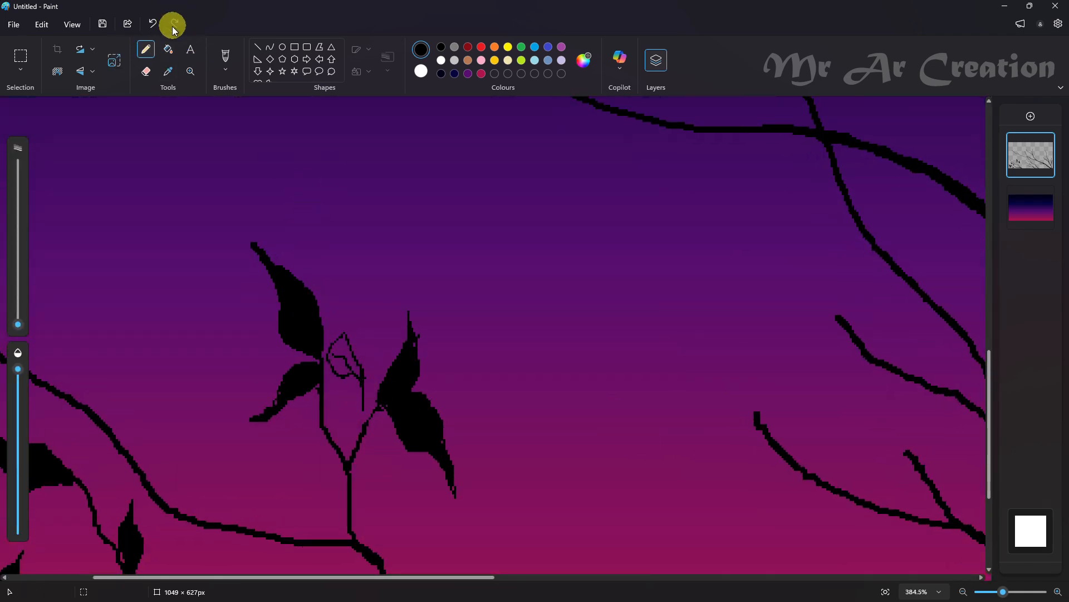
{"action": "left_click", "coordinate": [168, 49]}
{"action": "left_click", "coordinate": [337, 350]}
Outline three spreading leaves at the tip of the uppermost branch in the lower-left cluster, undoing and redrawing misshapen strokes
{"action": "left_click", "coordinate": [146, 49]}
{"action": "scroll", "coordinate": [52, 544], "scroll_direction": "left", "scroll_amount": 3}
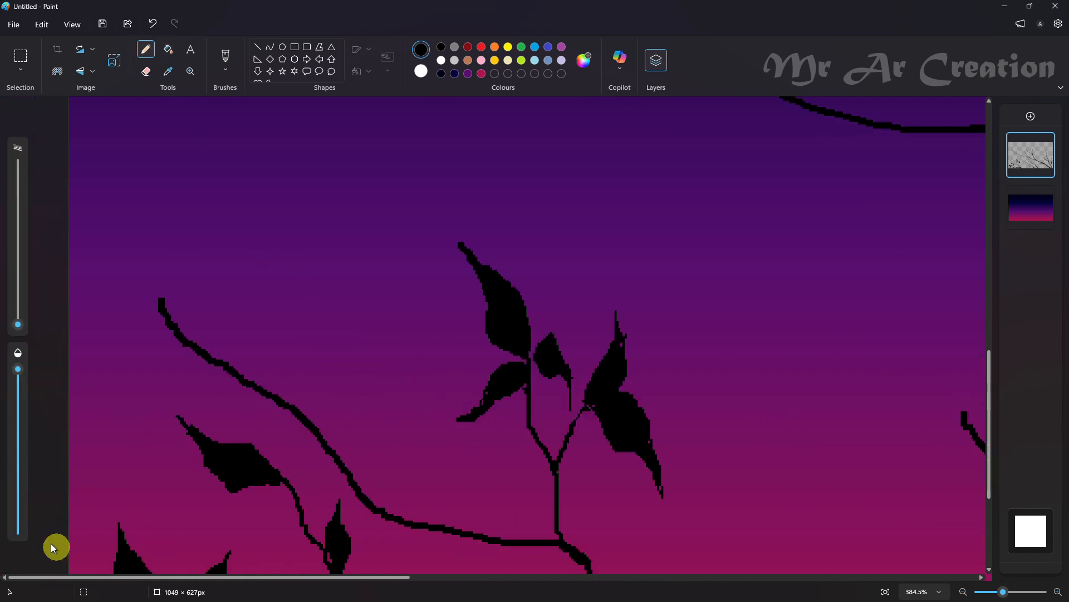
{"action": "scroll", "coordinate": [170, 371], "scroll_direction": "up", "scroll_amount": 3}
{"action": "left_click_drag", "start_coordinate": [157, 444], "coordinate": [95, 502]}
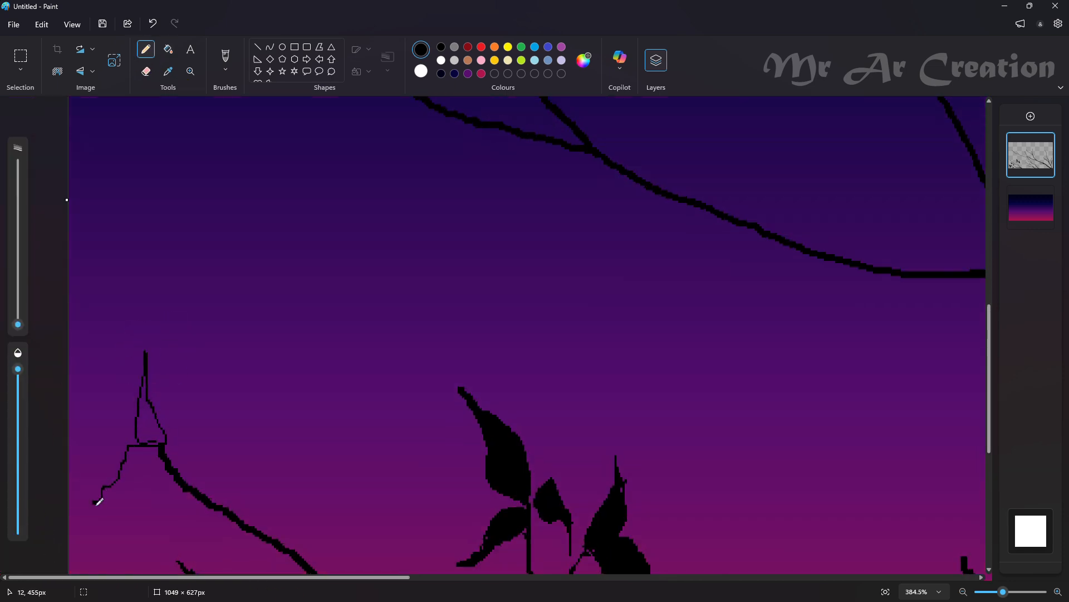
{"action": "key", "text": "ctrl+z"}
{"action": "key", "text": "ctrl+z"}
{"action": "mouse_move", "coordinate": [223, 487]}
{"action": "left_mouse_down"}
{"action": "mouse_move", "coordinate": [162, 436]}
{"action": "mouse_move", "coordinate": [197, 439]}
{"action": "mouse_move", "coordinate": [182, 444]}
{"action": "mouse_move", "coordinate": [196, 387]}
{"action": "mouse_move", "coordinate": [177, 448]}
{"action": "mouse_move", "coordinate": [182, 404]}
{"action": "mouse_move", "coordinate": [168, 449]}
{"action": "mouse_move", "coordinate": [148, 424]}
{"action": "left_mouse_up"}
{"action": "key", "text": "ctrl+z"}
{"action": "key", "text": "ctrl+z"}
{"action": "key", "text": "ctrl+z"}
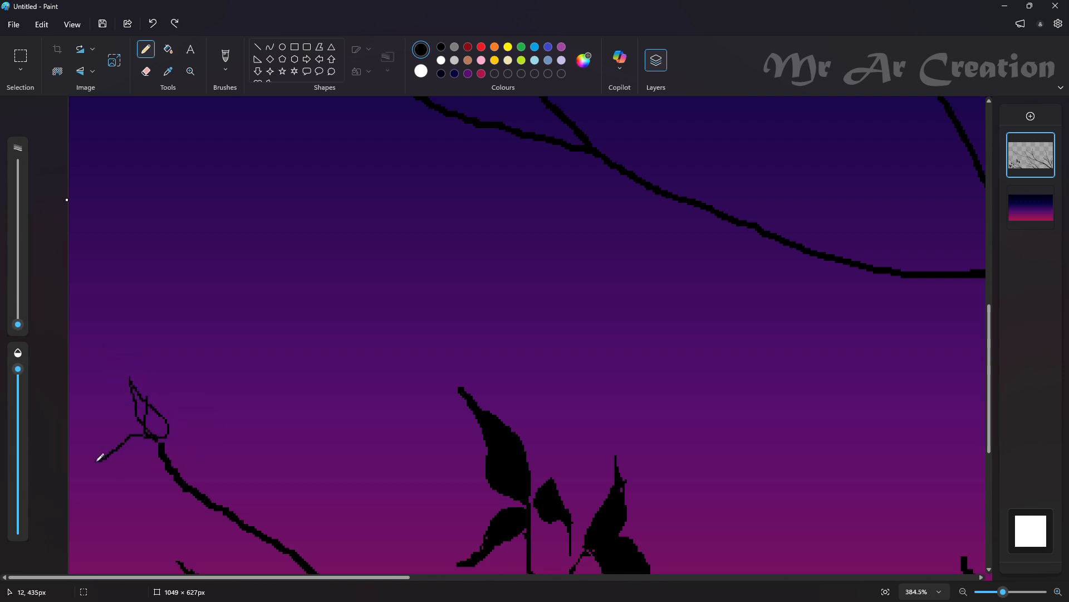
Fill the three leaves at the tip of the lower-left cluster's uppermost branch with black
{"action": "left_click", "coordinate": [168, 49]}
{"action": "left_click", "coordinate": [156, 426]}
{"action": "left_click", "coordinate": [193, 432]}
{"action": "left_click", "coordinate": [155, 404]}
{"action": "scroll", "coordinate": [159, 402], "scroll_direction": "down", "scroll_amount": 4}
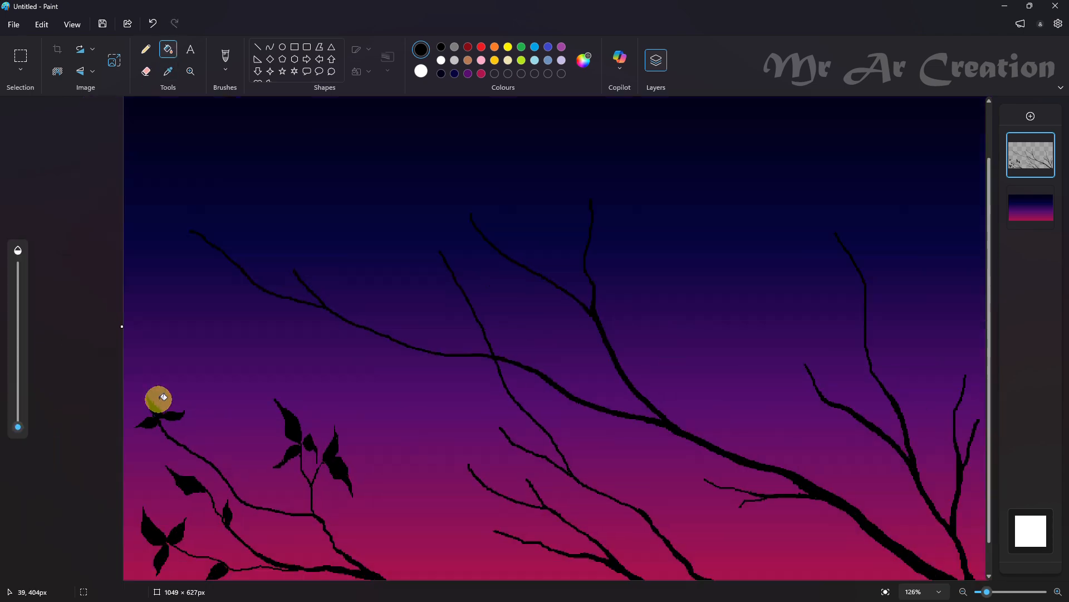
Draw two leaves partway down the lower-left cluster's uppermost branch, one upright and one pointing left, and fill them with black
{"action": "left_click", "coordinate": [146, 49]}
{"action": "scroll", "coordinate": [128, 395], "scroll_direction": "up", "scroll_amount": 2}
{"action": "scroll", "coordinate": [127, 395], "scroll_direction": "up", "scroll_amount": 2}
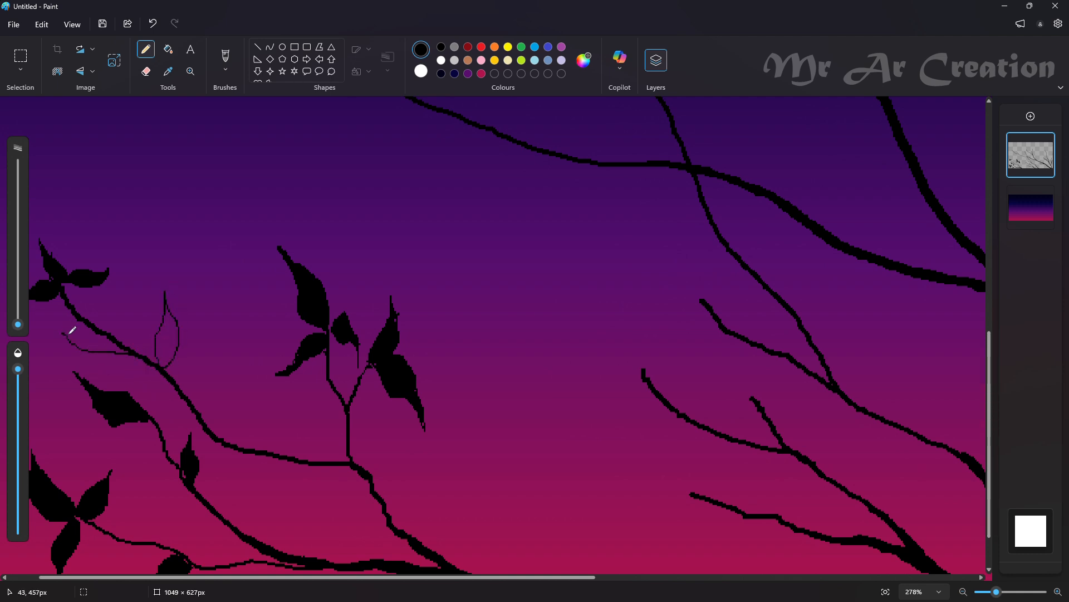
{"action": "left_click", "coordinate": [168, 49]}
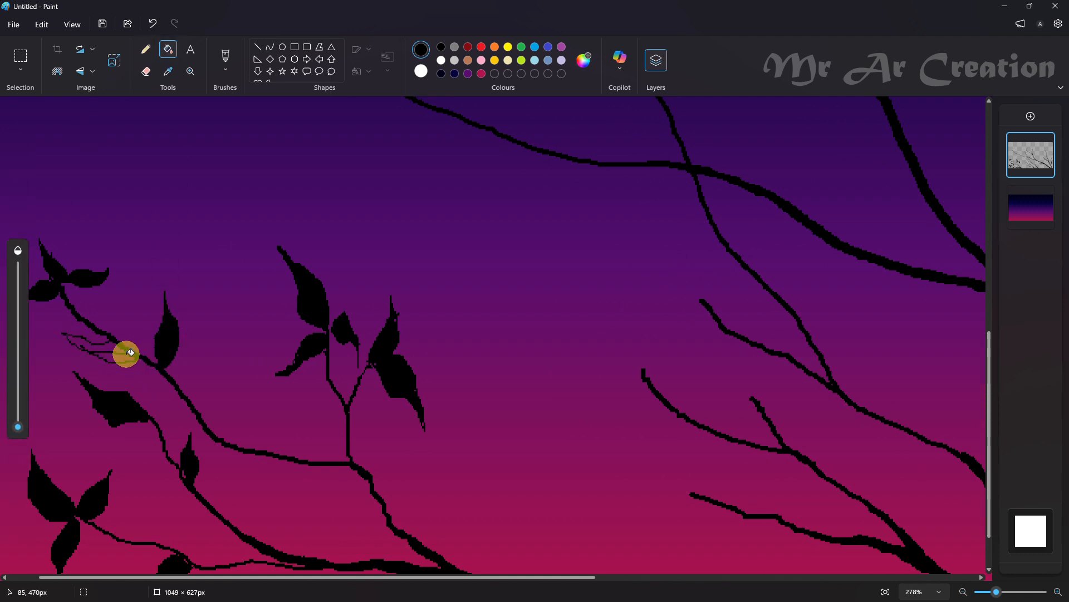
{"action": "scroll", "coordinate": [106, 341], "scroll_direction": "down", "scroll_amount": 2}
Outline three leaves on the lowest branch of the middle cluster: one at the tip, one above and one below the branch
{"action": "scroll", "coordinate": [460, 454], "scroll_direction": "up", "scroll_amount": 2}
{"action": "left_click", "coordinate": [146, 49]}
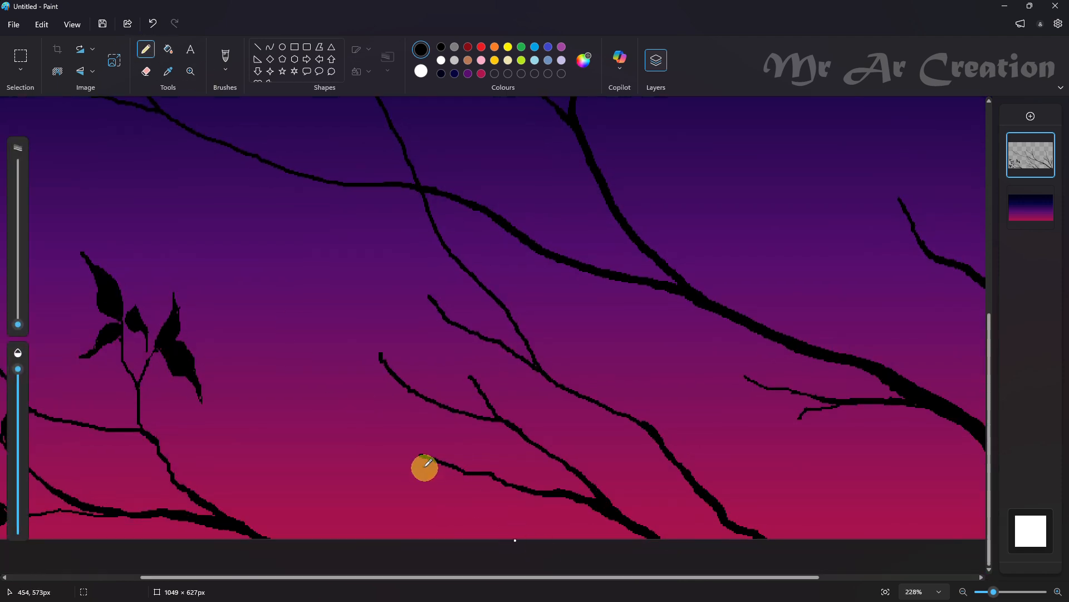
{"action": "left_click_drag", "start_coordinate": [421, 458], "coordinate": [333, 467]}
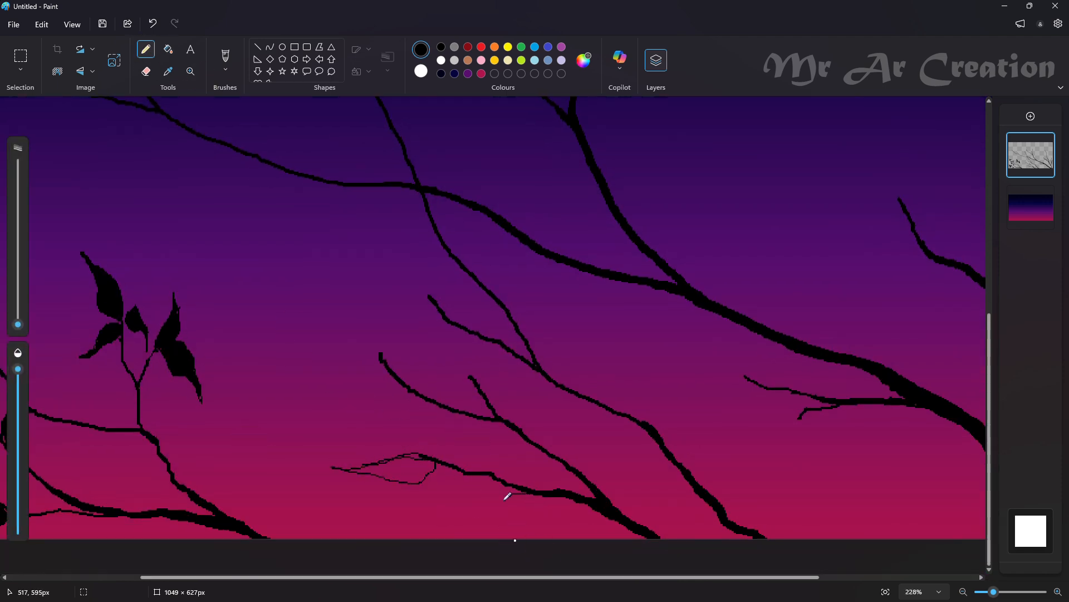
{"action": "left_click", "coordinate": [518, 490]}
{"action": "left_click", "coordinate": [569, 467]}
{"action": "left_click", "coordinate": [569, 487]}
{"action": "left_click", "coordinate": [504, 486]}
{"action": "left_click_drag", "start_coordinate": [484, 447], "coordinate": [500, 477]}
Outline two leaves at the middle branch's tip and one on each short twig above it, undoing and redrawing misshapen strokes
{"action": "left_click_drag", "start_coordinate": [407, 388], "coordinate": [380, 388]}
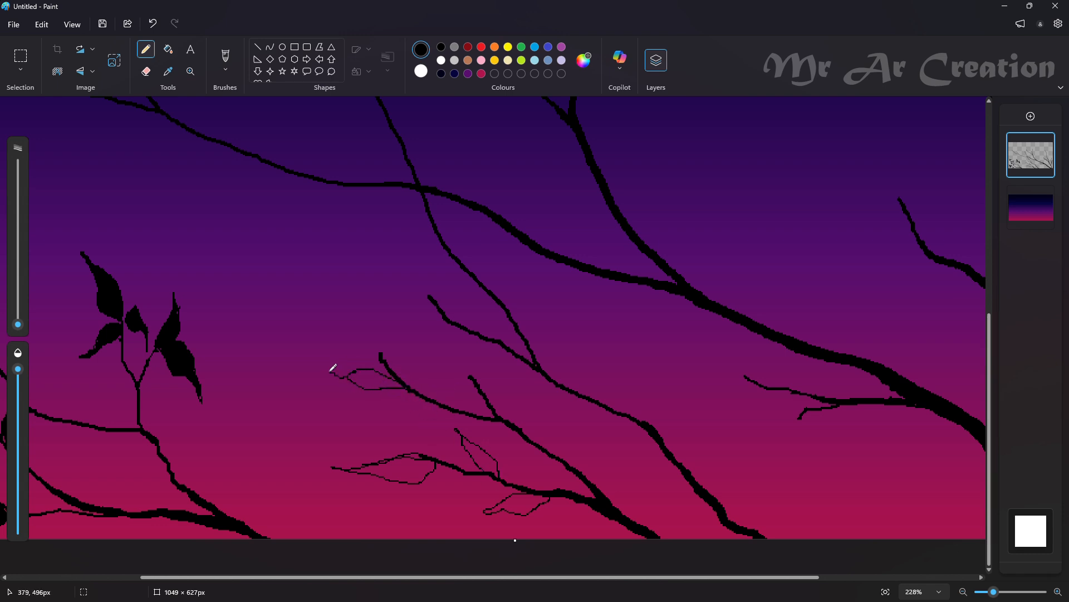
{"action": "key", "text": "ctrl+z"}
{"action": "key", "text": "ctrl+z"}
{"action": "mouse_move", "coordinate": [360, 372]}
{"action": "left_mouse_down"}
{"action": "mouse_move", "coordinate": [330, 374]}
{"action": "mouse_move", "coordinate": [400, 389]}
{"action": "mouse_move", "coordinate": [302, 373]}
{"action": "left_mouse_up"}
{"action": "key", "text": "ctrl+z"}
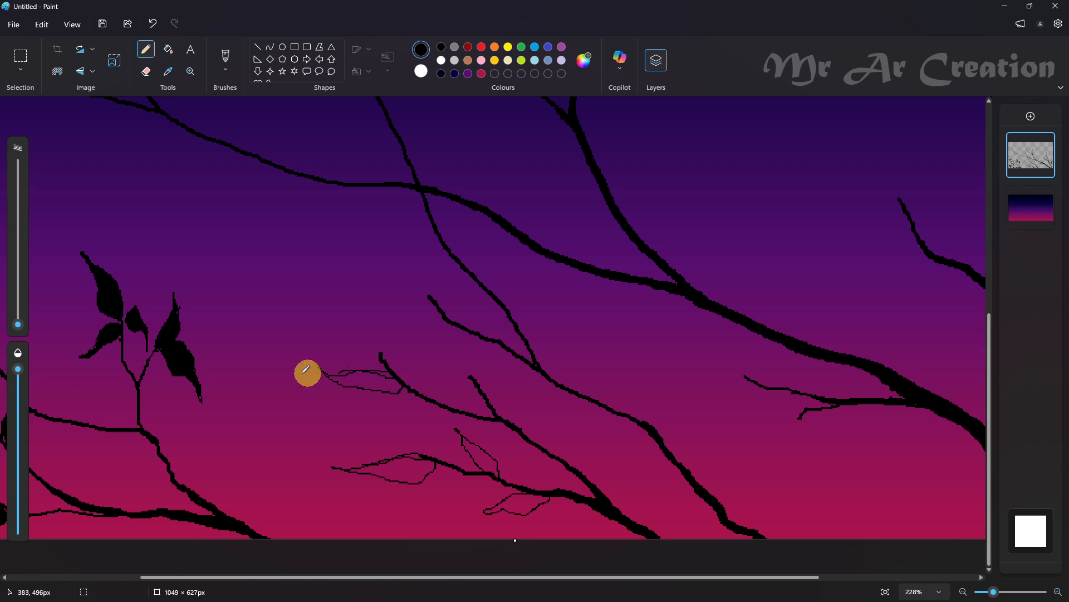
{"action": "left_click_drag", "start_coordinate": [378, 297], "coordinate": [400, 354]}
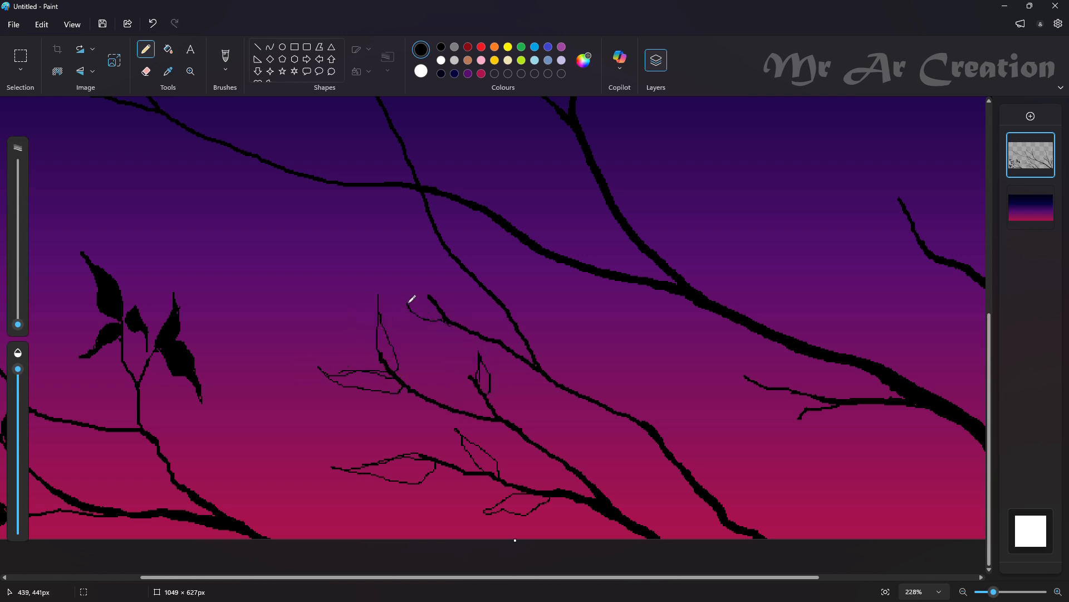
Fill the three leaves on the middle cluster's lowest branch with black
{"action": "left_click", "coordinate": [168, 49]}
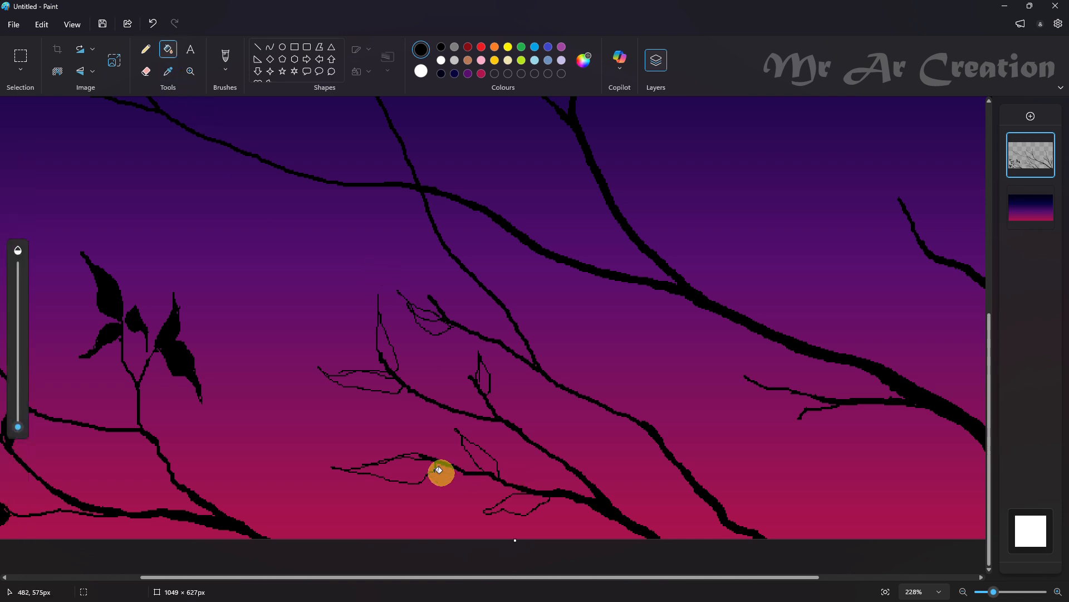
{"action": "left_click", "coordinate": [420, 467]}
{"action": "left_click", "coordinate": [464, 447]}
{"action": "left_click", "coordinate": [485, 456]}
{"action": "left_click", "coordinate": [513, 495]}
{"action": "left_click", "coordinate": [464, 469]}
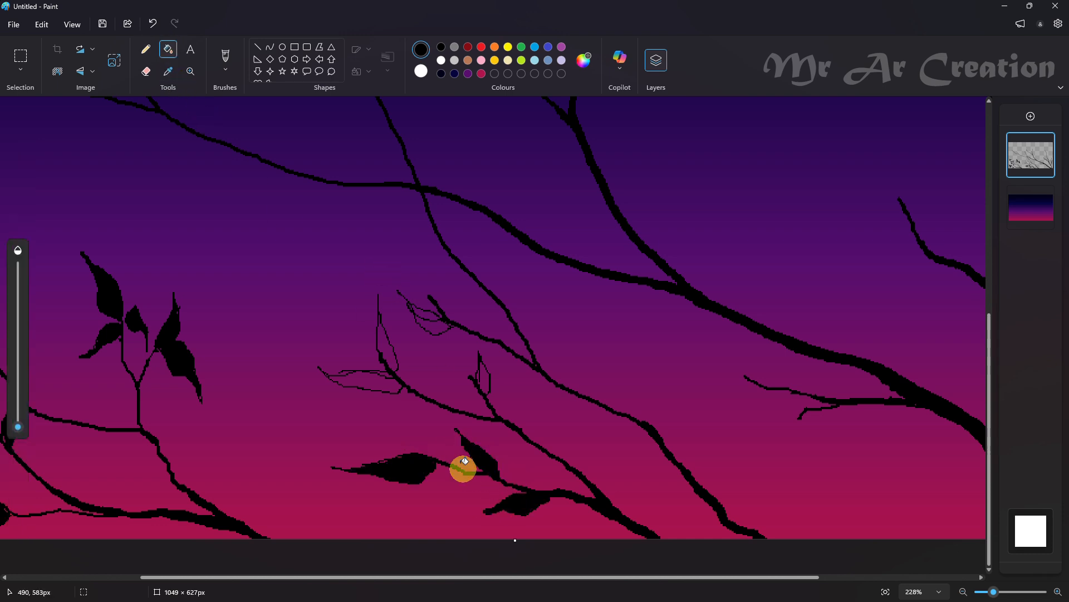
Fill the four outlined leaves on the middle cluster's upper branches and twigs with black
{"action": "left_click", "coordinate": [379, 384]}
{"action": "left_click", "coordinate": [392, 353]}
{"action": "left_click", "coordinate": [488, 376]}
{"action": "left_click", "coordinate": [426, 313]}
Touch up the ragged edges and tips of the middle cluster's filled leaves with the black Pencil
{"action": "scroll", "coordinate": [370, 351], "scroll_direction": "up", "scroll_amount": 3}
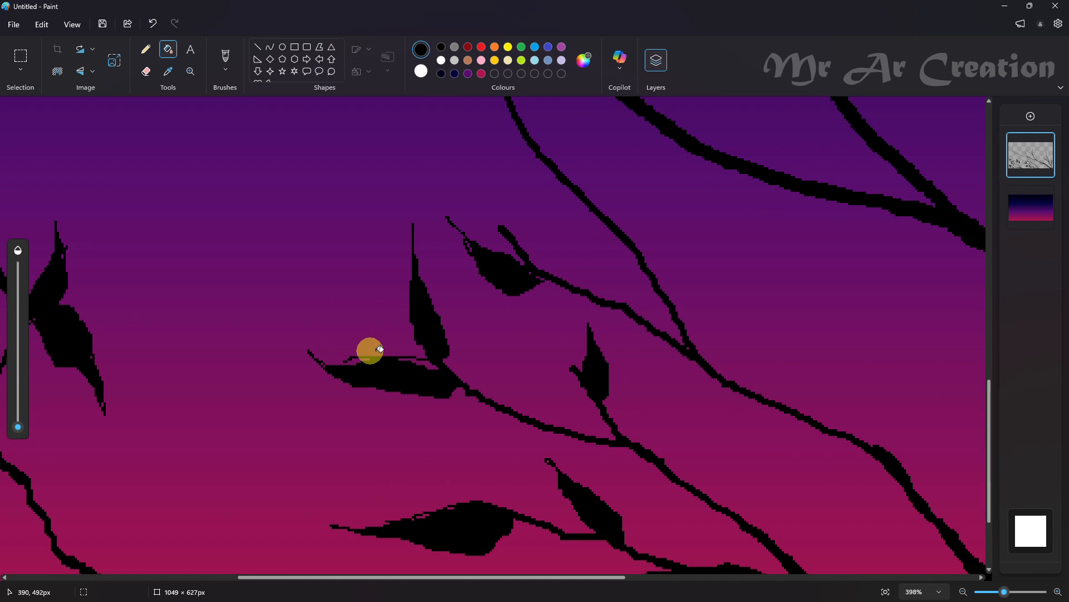
{"action": "left_click", "coordinate": [146, 48]}
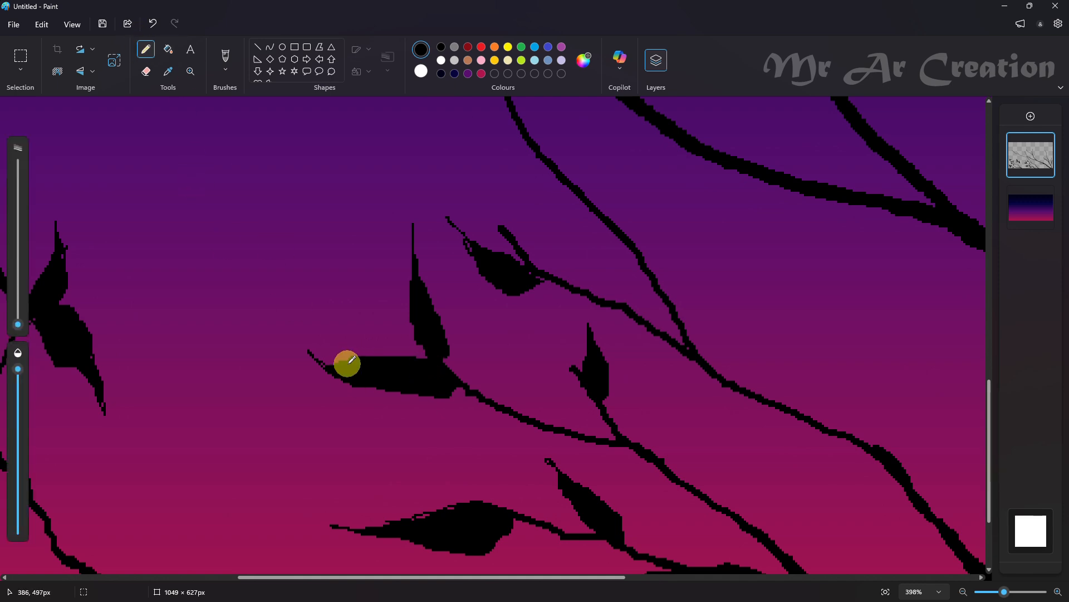
{"action": "mouse_move", "coordinate": [347, 363]}
{"action": "left_mouse_down"}
{"action": "mouse_move", "coordinate": [322, 356]}
{"action": "mouse_move", "coordinate": [331, 365]}
{"action": "left_mouse_up"}
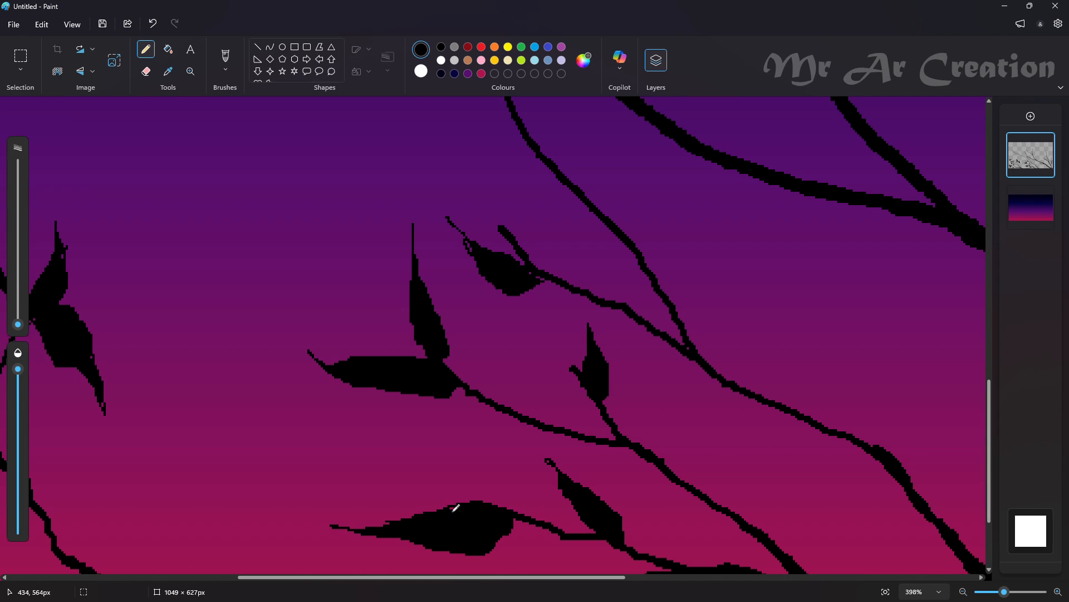
{"action": "left_click_drag", "start_coordinate": [451, 508], "coordinate": [456, 508]}
{"action": "left_click_drag", "start_coordinate": [544, 459], "coordinate": [550, 463]}
{"action": "scroll", "coordinate": [534, 413], "scroll_direction": "up", "scroll_amount": 3}
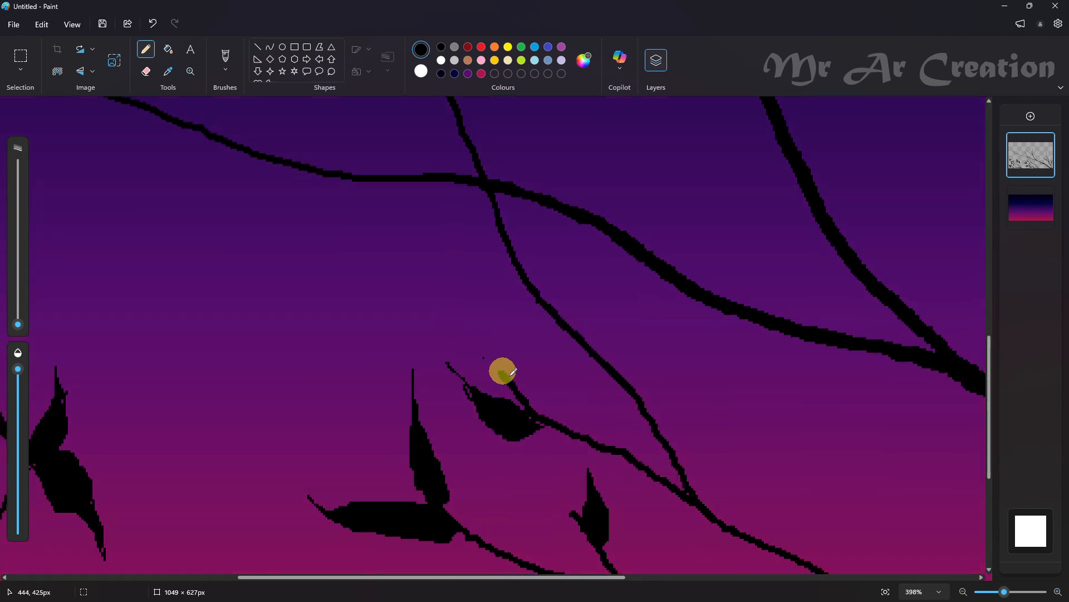
Draw an upright leaf and a left-pointing leaf along the lower stem of the middle cluster's rightmost branch and fill both with black
{"action": "scroll", "coordinate": [501, 401], "scroll_direction": "down", "scroll_amount": 5}
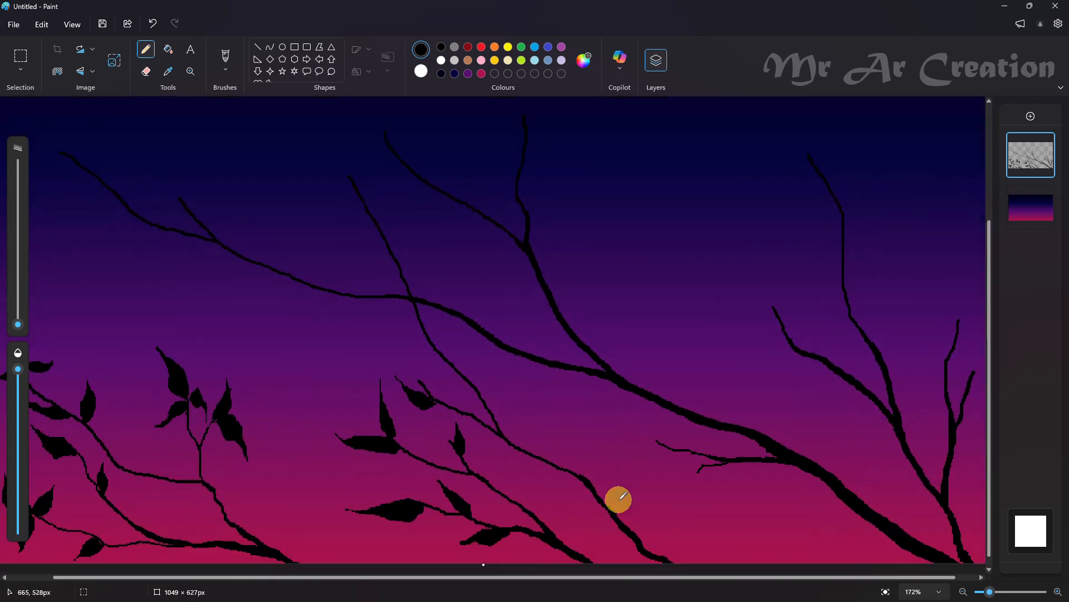
{"action": "scroll", "coordinate": [601, 490], "scroll_direction": "up", "scroll_amount": 3}
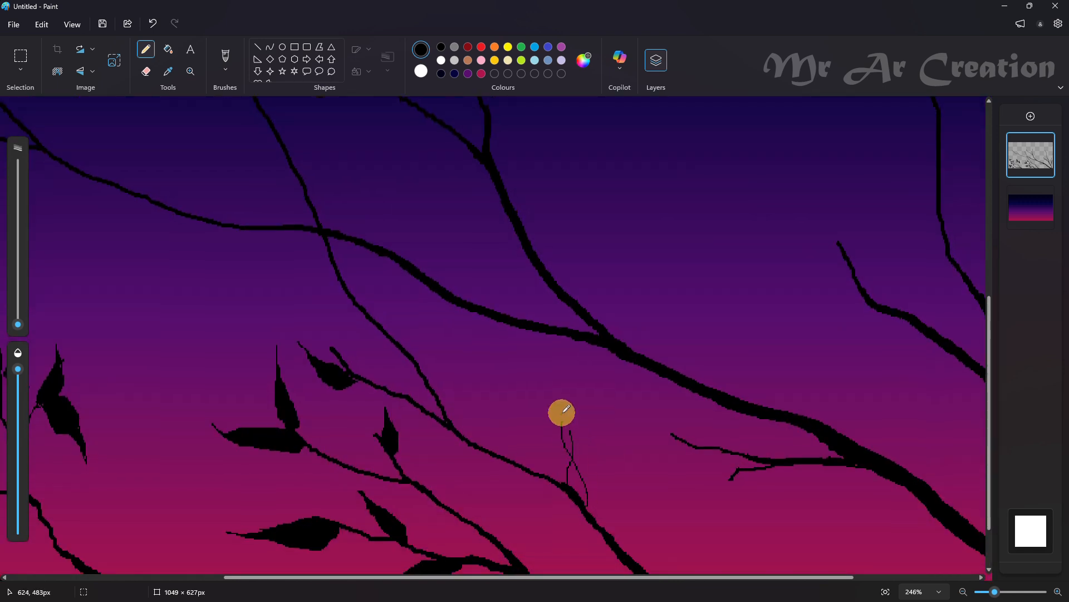
{"action": "key", "text": "ctrl+z"}
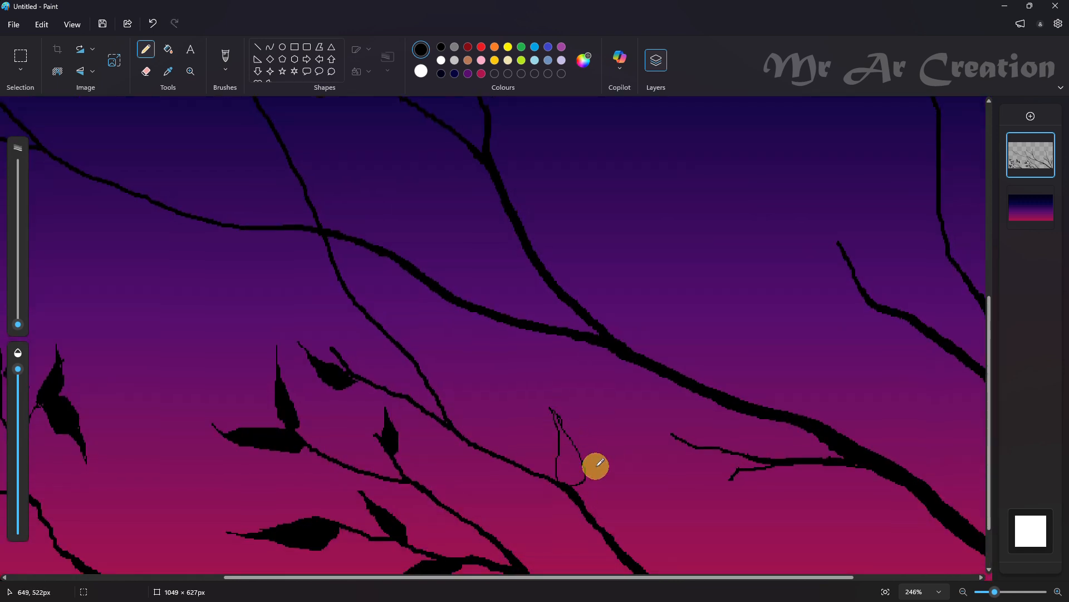
{"action": "scroll", "coordinate": [594, 466], "scroll_direction": "down", "scroll_amount": 2}
{"action": "mouse_move", "coordinate": [622, 489]}
{"action": "left_mouse_down"}
{"action": "mouse_move", "coordinate": [551, 454]}
{"action": "mouse_move", "coordinate": [621, 487]}
{"action": "mouse_move", "coordinate": [618, 499]}
{"action": "mouse_move", "coordinate": [569, 457]}
{"action": "mouse_move", "coordinate": [622, 486]}
{"action": "left_mouse_up"}
{"action": "key", "text": "ctrl+z"}
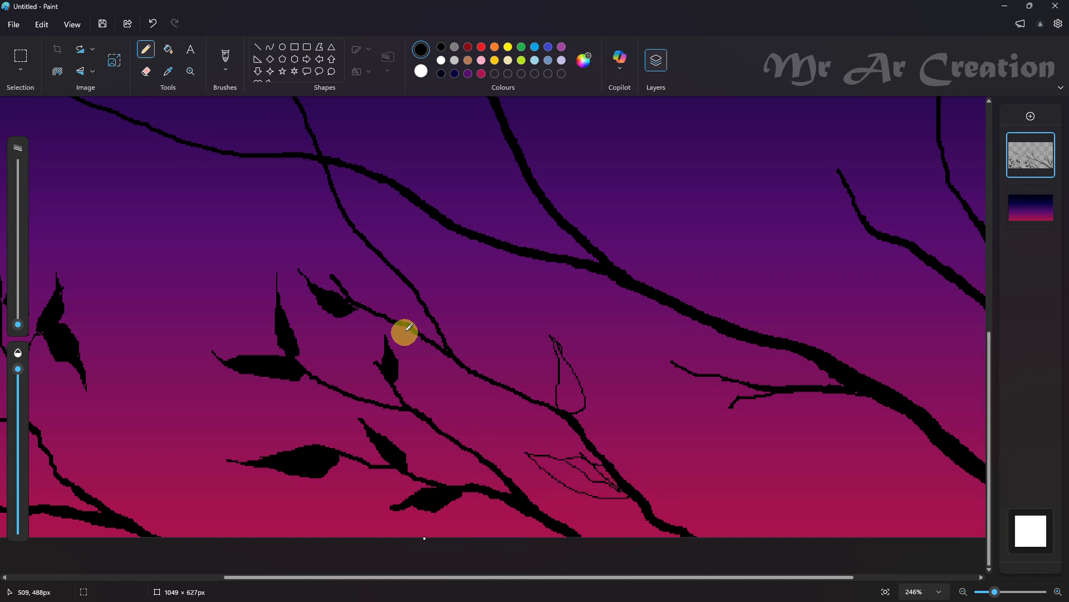
{"action": "left_click", "coordinate": [167, 49]}
{"action": "left_click", "coordinate": [568, 385]}
{"action": "left_click", "coordinate": [599, 467]}
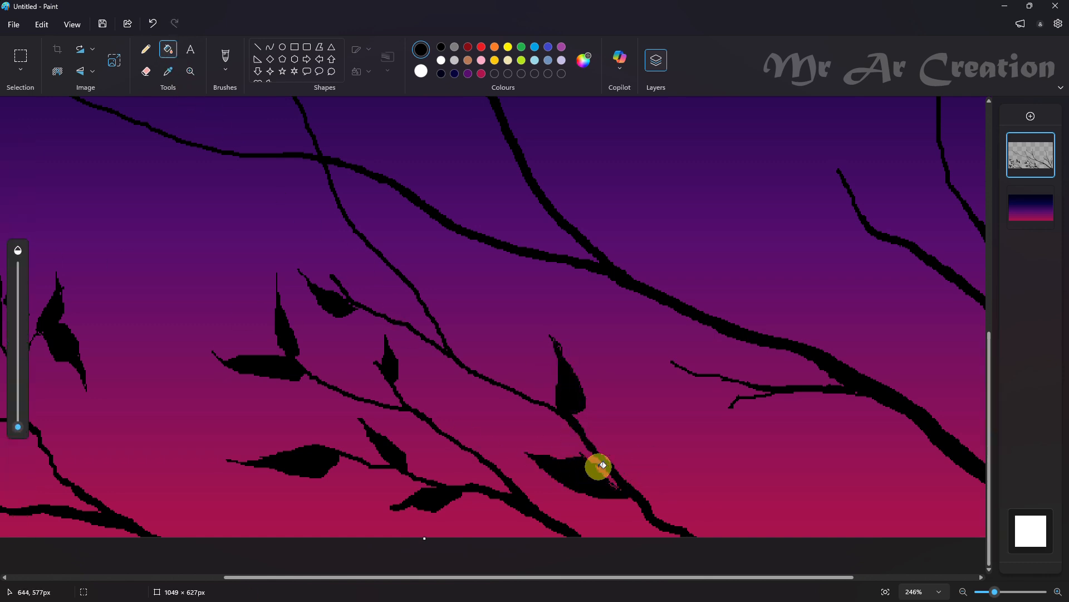
Outline three leaves on the small forked twig beneath the thick main branch, two at the upper fork and one hanging from the lower fork
{"action": "left_click", "coordinate": [145, 49]}
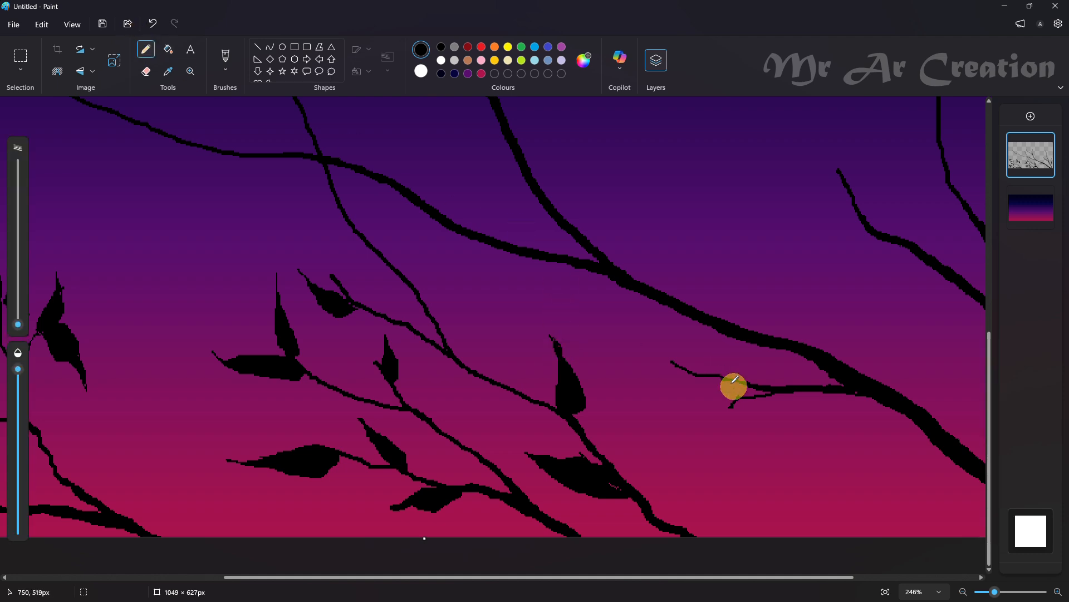
{"action": "key", "text": "ctrl+z"}
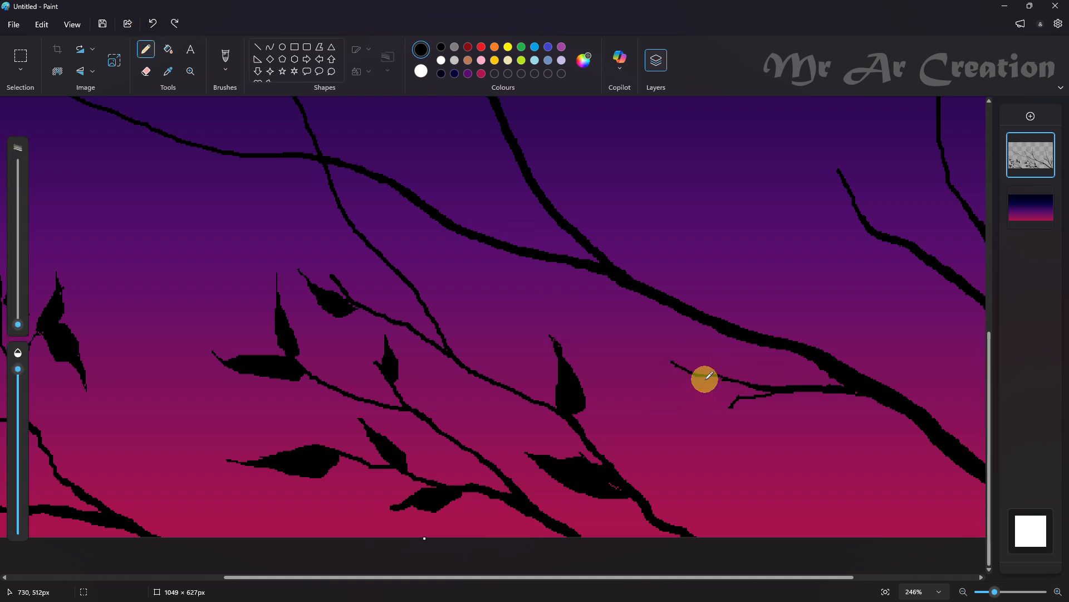
{"action": "mouse_move", "coordinate": [672, 396]}
{"action": "left_mouse_down"}
{"action": "mouse_move", "coordinate": [727, 385]}
{"action": "mouse_move", "coordinate": [709, 460]}
{"action": "mouse_move", "coordinate": [732, 401]}
{"action": "mouse_move", "coordinate": [730, 456]}
{"action": "left_mouse_up"}
{"action": "key", "text": "ctrl+z"}
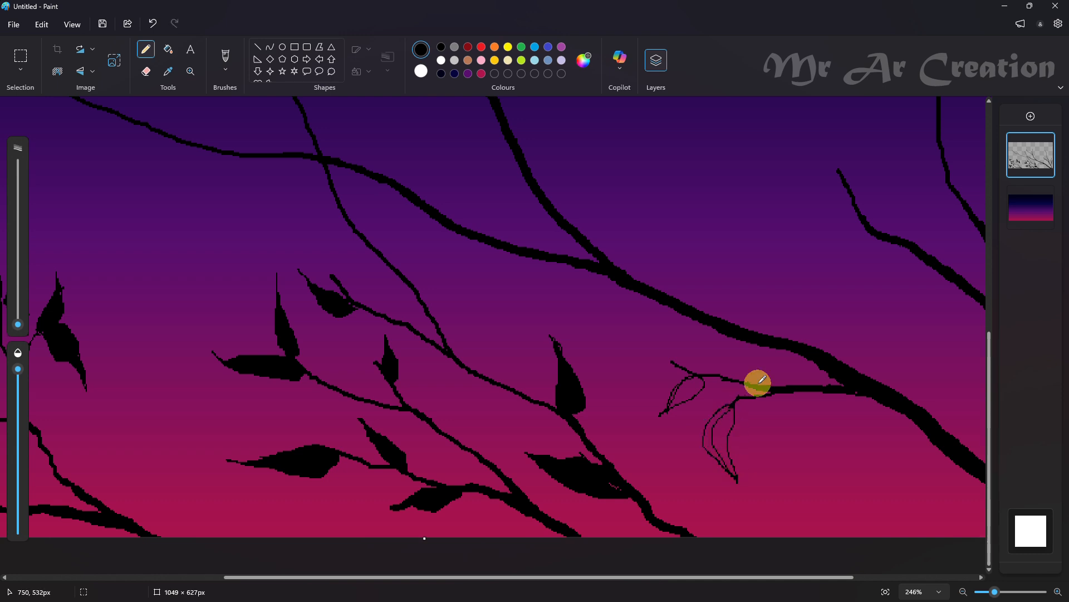
{"action": "scroll", "coordinate": [756, 382], "scroll_direction": "up", "scroll_amount": 3}
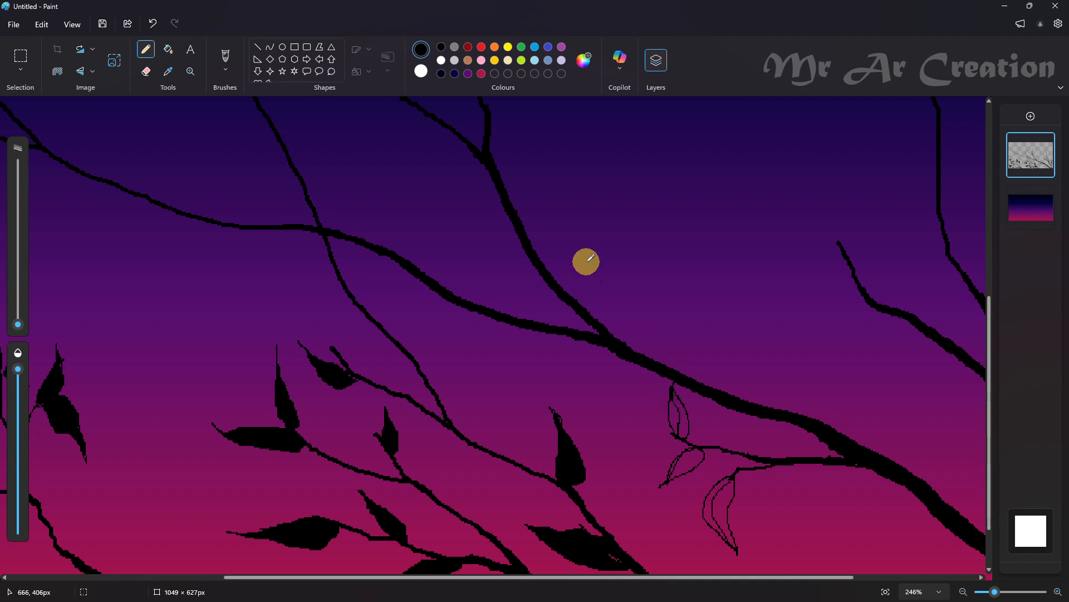
Fill the three leaves on the forked twig beneath the main branch with black
{"action": "left_click", "coordinate": [168, 49]}
{"action": "left_click", "coordinate": [683, 416]}
{"action": "left_click", "coordinate": [689, 461]}
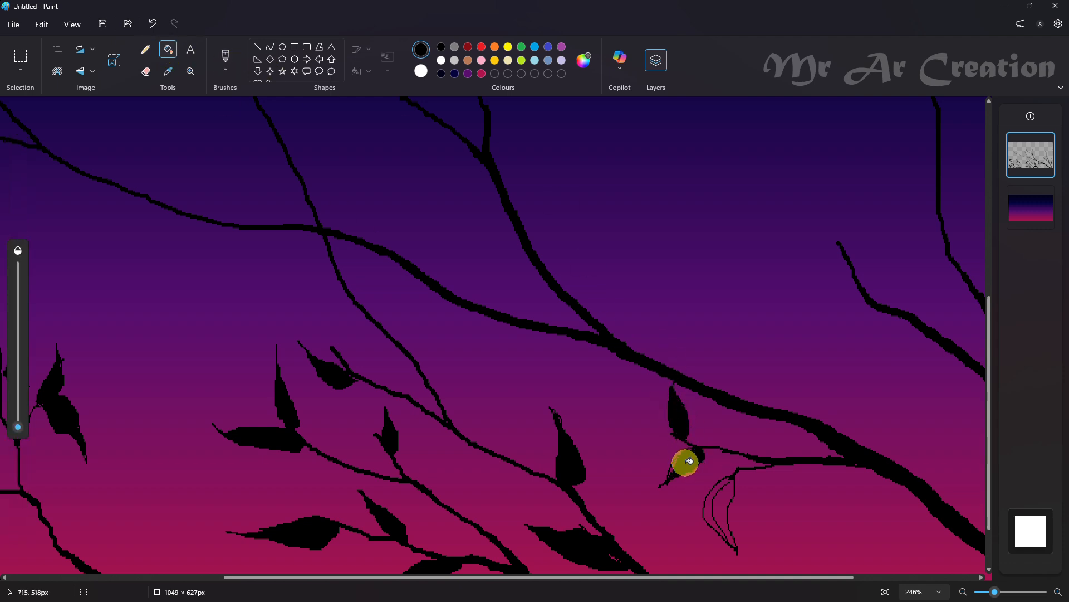
{"action": "left_click", "coordinate": [716, 504]}
{"action": "scroll", "coordinate": [711, 446], "scroll_direction": "down", "scroll_amount": 3}
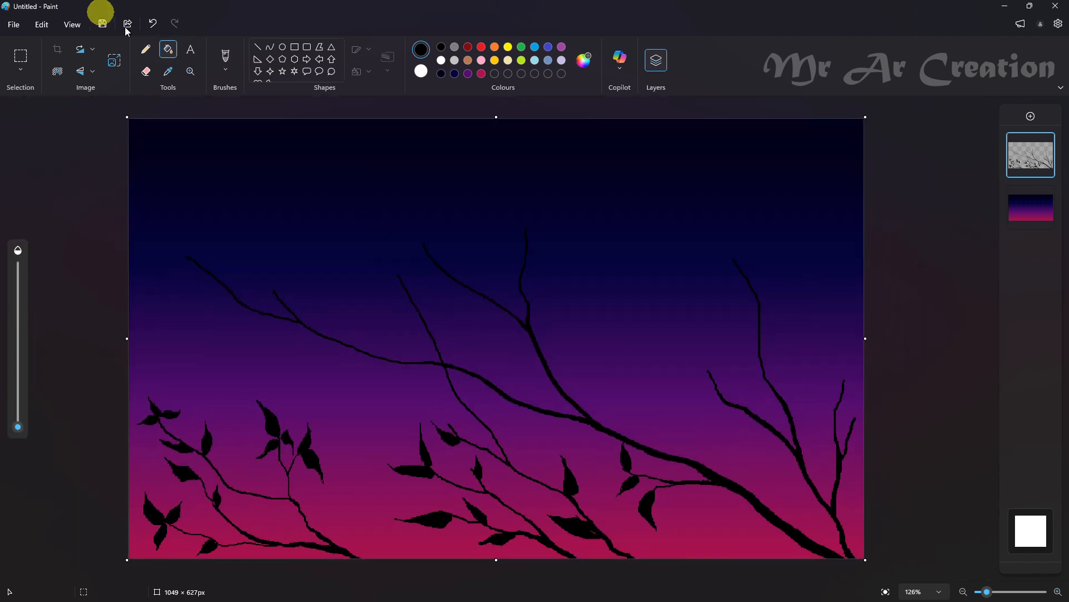
Outline an upright leaf and two left-pointing leaves near the tip of the right cluster's leftmost branch
{"action": "left_click", "coordinate": [146, 49]}
{"action": "scroll", "coordinate": [720, 388], "scroll_direction": "up", "scroll_amount": 5}
{"action": "left_click_drag", "start_coordinate": [685, 311], "coordinate": [679, 397]}
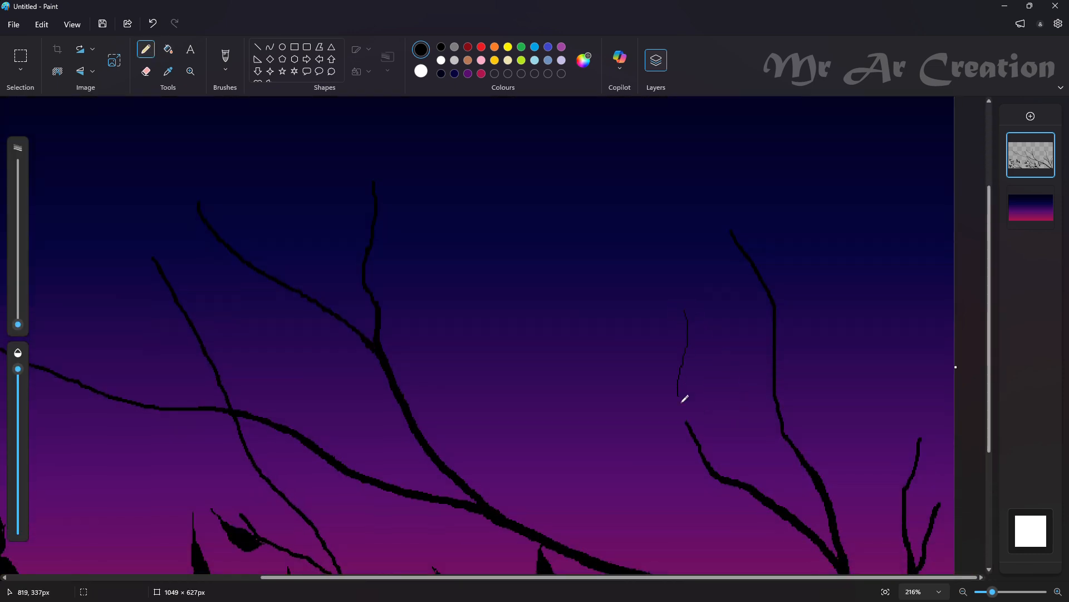
{"action": "left_click_drag", "start_coordinate": [683, 306], "coordinate": [685, 428]}
{"action": "mouse_move", "coordinate": [705, 466]}
{"action": "left_mouse_down"}
{"action": "mouse_move", "coordinate": [674, 469]}
{"action": "mouse_move", "coordinate": [703, 466]}
{"action": "mouse_move", "coordinate": [683, 489]}
{"action": "mouse_move", "coordinate": [716, 477]}
{"action": "left_mouse_up"}
{"action": "key", "text": "ctrl+z"}
Fill the three leaves near the tip of the right cluster's leftmost branch with black
{"action": "left_click", "coordinate": [175, 59]}
{"action": "left_click", "coordinate": [692, 392]}
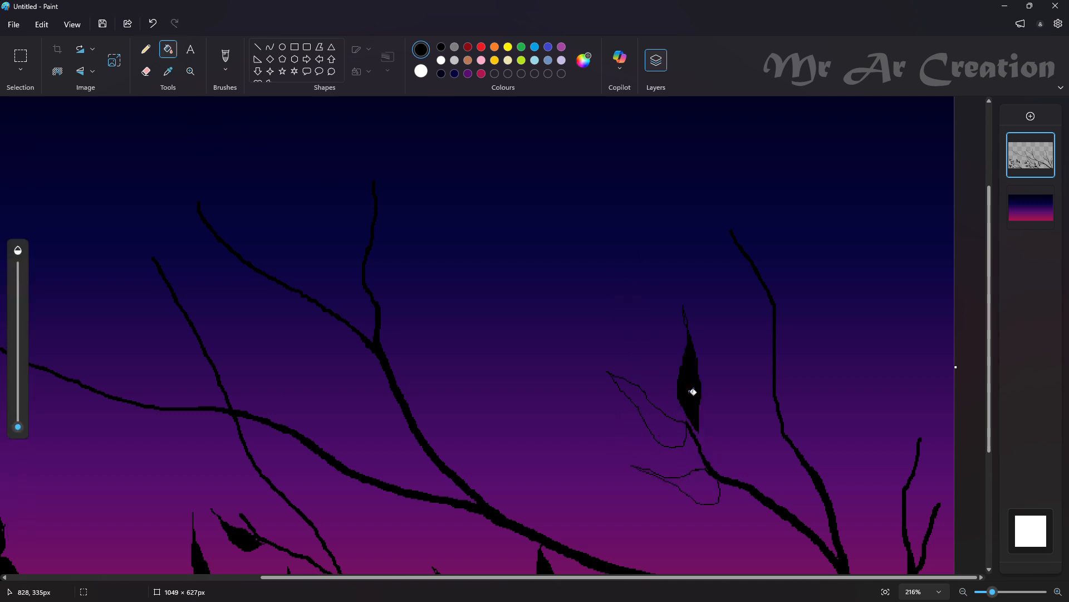
{"action": "left_click", "coordinate": [687, 436]}
{"action": "key", "text": "ctrl+z"}
{"action": "left_click", "coordinate": [681, 439]}
{"action": "left_click", "coordinate": [702, 490]}
{"action": "scroll", "coordinate": [702, 490], "scroll_direction": "down", "scroll_amount": 9}
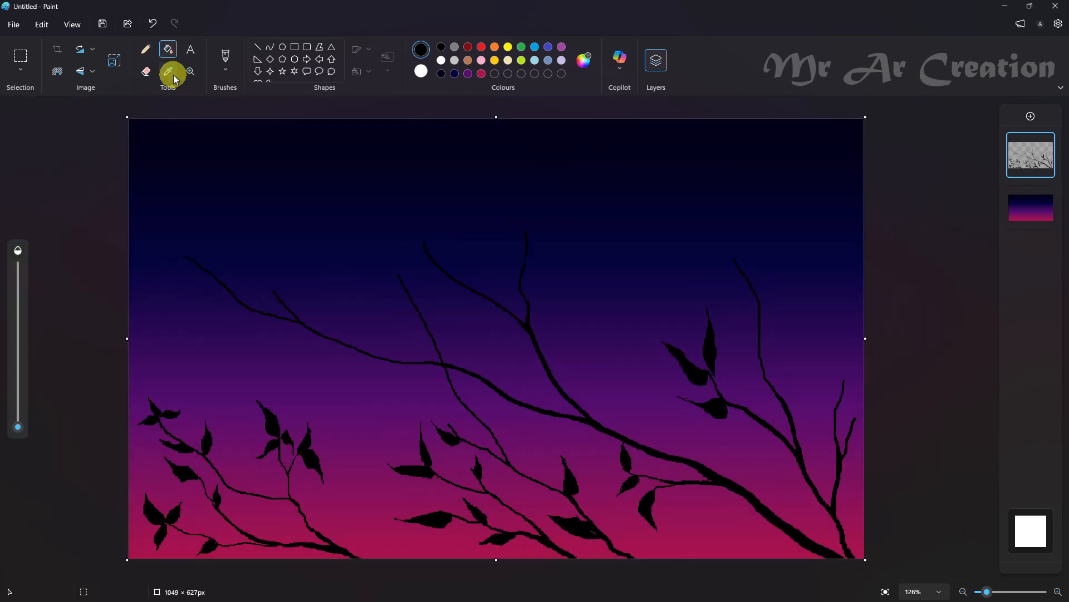
Undo the fills and outlines of the three leaves on the right cluster's leftmost branch
{"action": "key", "text": "ctrl+z"}
{"action": "key", "text": "ctrl+z"}
{"action": "left_click", "coordinate": [146, 49]}
{"action": "key", "text": "ctrl+z"}
{"action": "key", "text": "ctrl+z"}
{"action": "key", "text": "ctrl+z"}
{"action": "key", "text": "ctrl+z"}
{"action": "key", "text": "ctrl+z"}
{"action": "key", "text": "ctrl+z"}
Outline three spreading leaves at the tip of the right cluster's leftmost branch, two pointing up and one drooping left, redrawing misshapen outlines
{"action": "scroll", "coordinate": [723, 377], "scroll_direction": "up", "scroll_amount": 6}
{"action": "scroll", "coordinate": [708, 364], "scroll_direction": "up", "scroll_amount": 4}
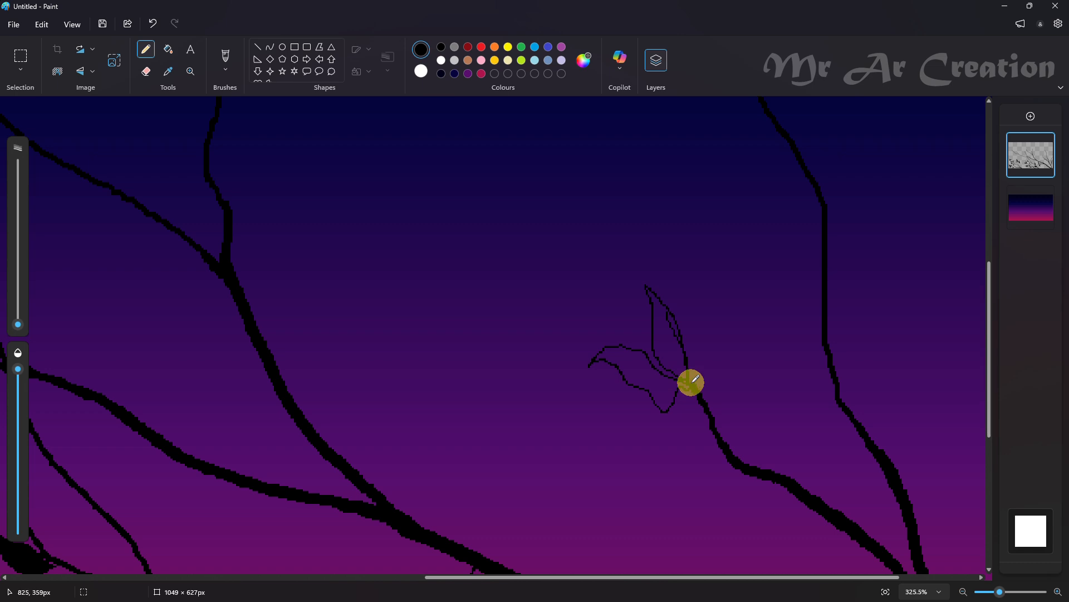
{"action": "left_click_drag", "start_coordinate": [696, 379], "coordinate": [692, 379]}
{"action": "key", "text": "ctrl+z"}
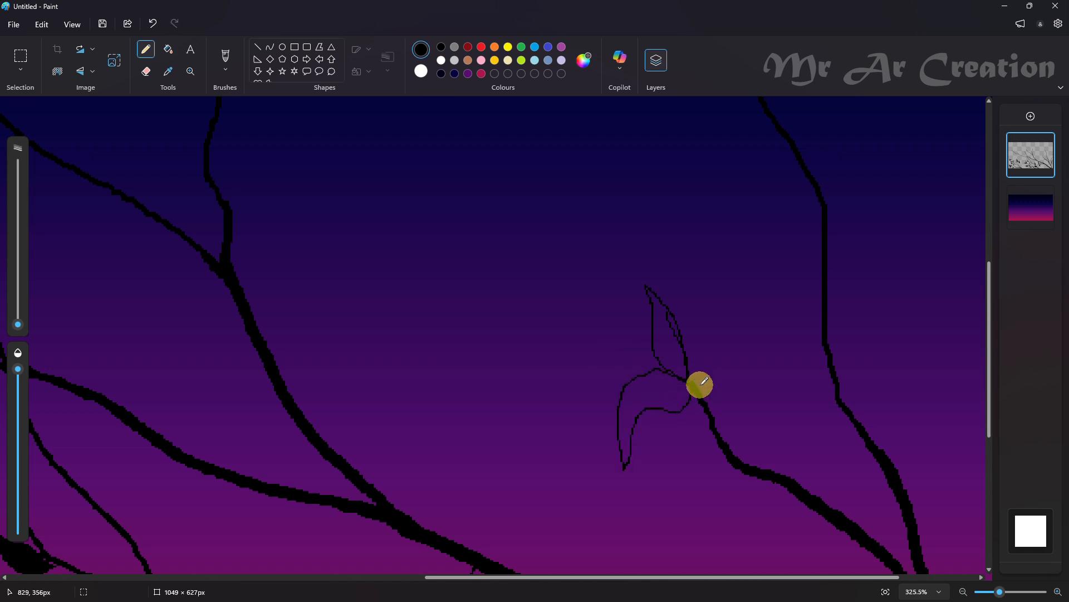
{"action": "left_click", "coordinate": [152, 24]}
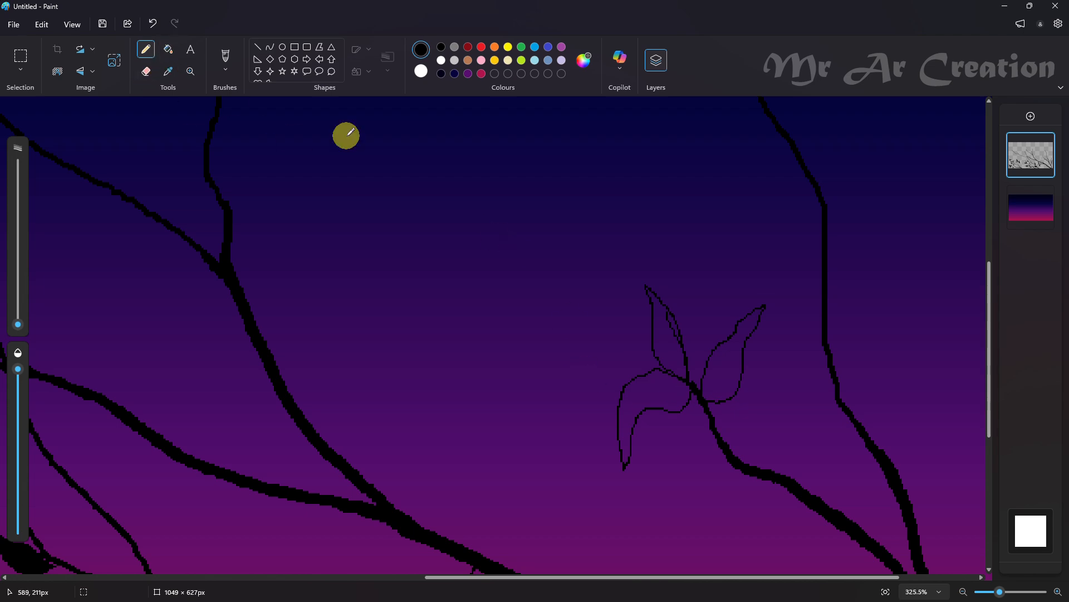
Fill the three spreading leaves at the branch tip with black and refine the drooping leaf's pointed end
{"action": "left_click", "coordinate": [169, 49]}
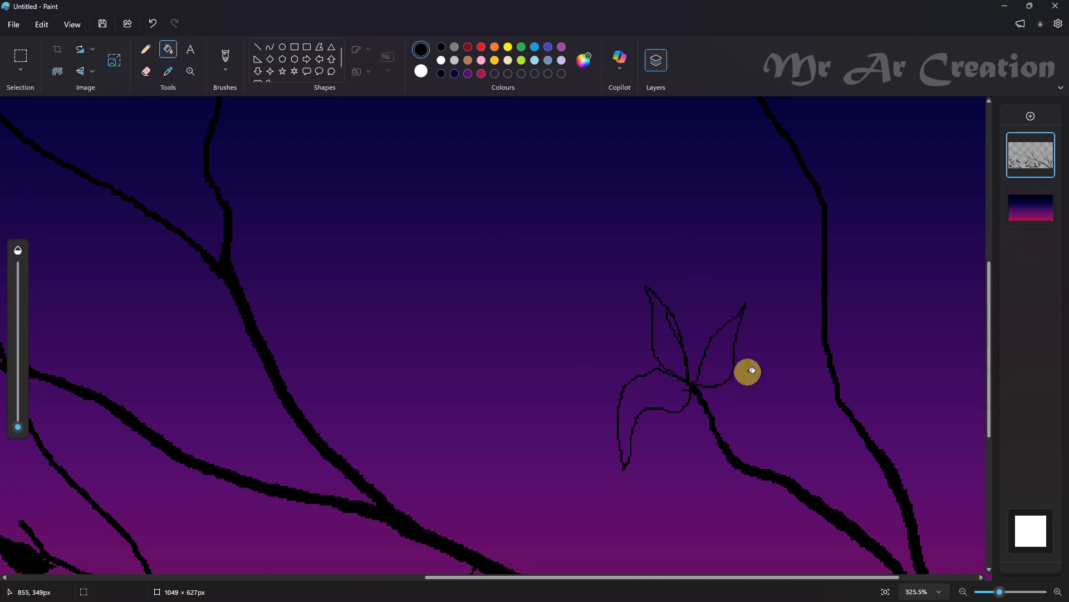
{"action": "left_click", "coordinate": [719, 356]}
{"action": "left_click", "coordinate": [657, 407]}
{"action": "left_click", "coordinate": [674, 326]}
{"action": "scroll", "coordinate": [724, 376], "scroll_direction": "down", "scroll_amount": 5}
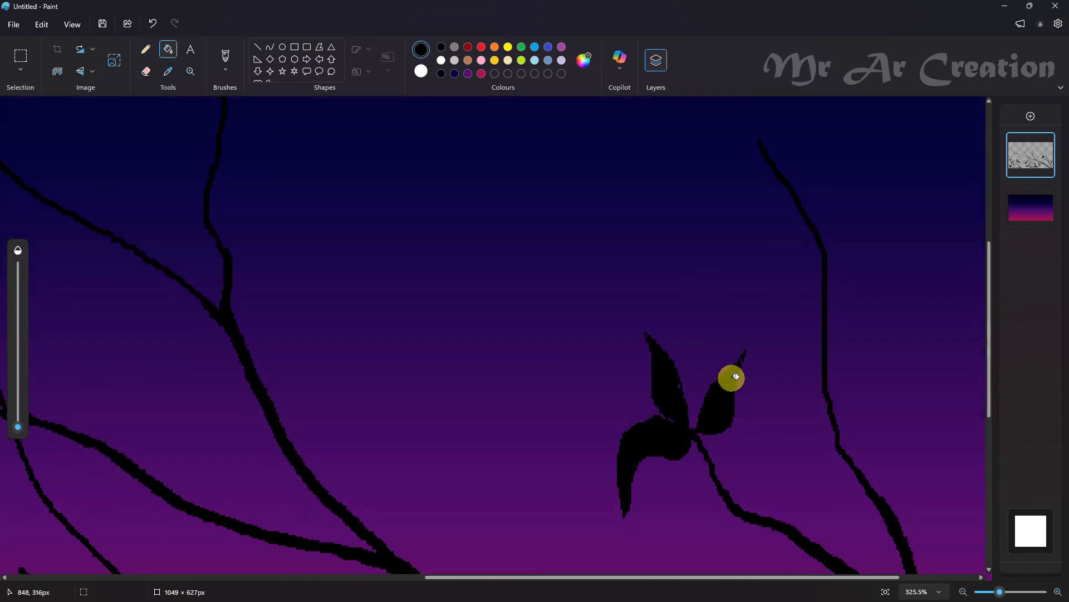
{"action": "left_click", "coordinate": [151, 74]}
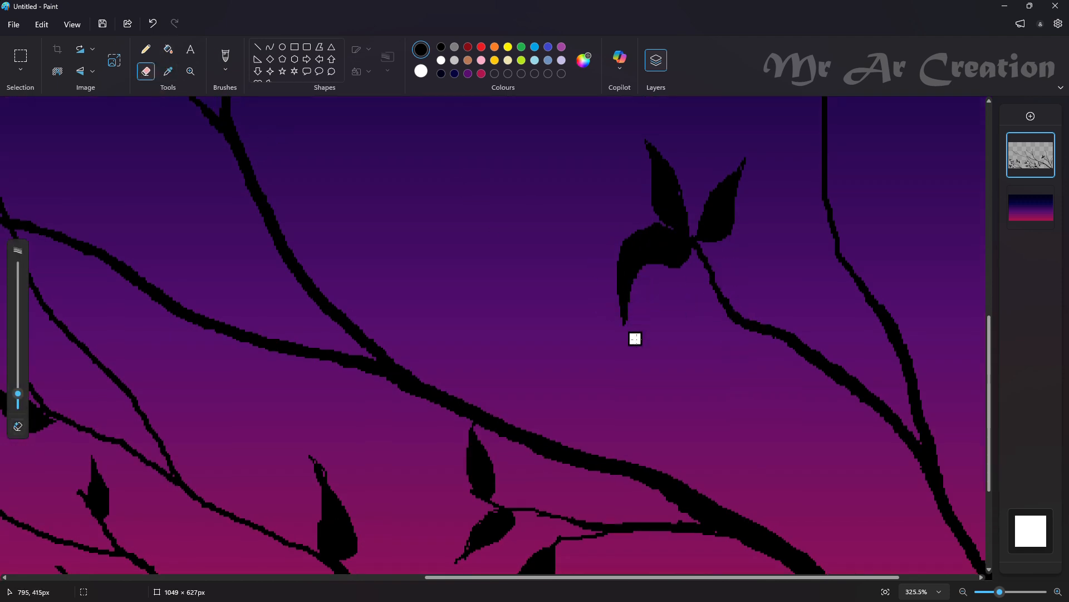
{"action": "left_click", "coordinate": [146, 49]}
Draw one upright and one left-pointing leaf midway along the right cluster's leftmost branch and fill them with black
{"action": "scroll", "coordinate": [697, 329], "scroll_direction": "down", "scroll_amount": 3}
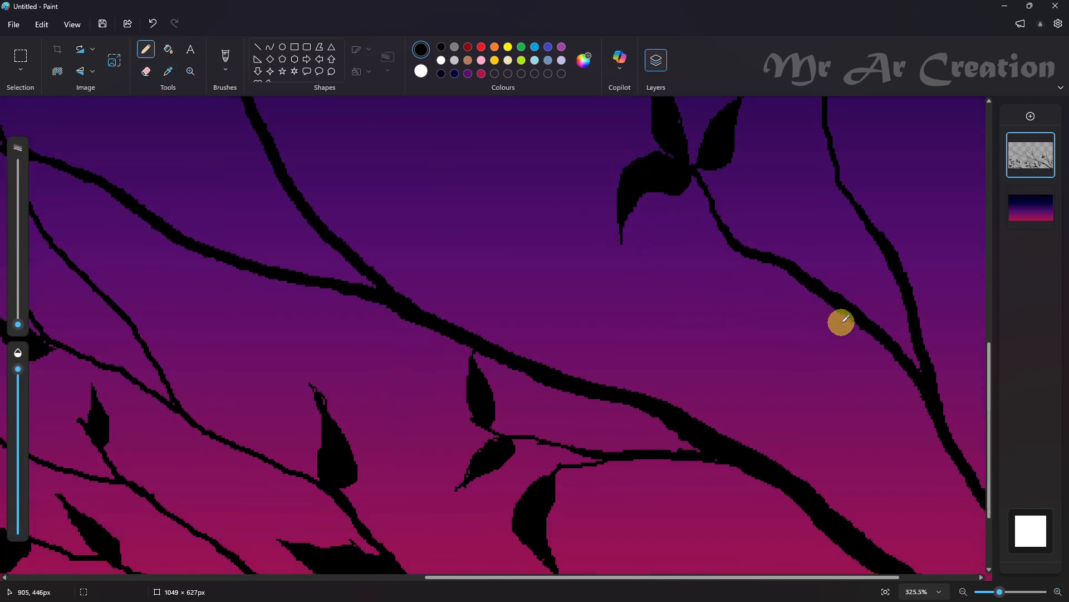
{"action": "key", "text": "ctrl+z"}
{"action": "mouse_move", "coordinate": [821, 291]}
{"action": "left_mouse_down"}
{"action": "mouse_move", "coordinate": [762, 290]}
{"action": "mouse_move", "coordinate": [830, 305]}
{"action": "mouse_move", "coordinate": [827, 294]}
{"action": "mouse_move", "coordinate": [787, 313]}
{"action": "left_mouse_up"}
{"action": "key", "text": "ctrl+z"}
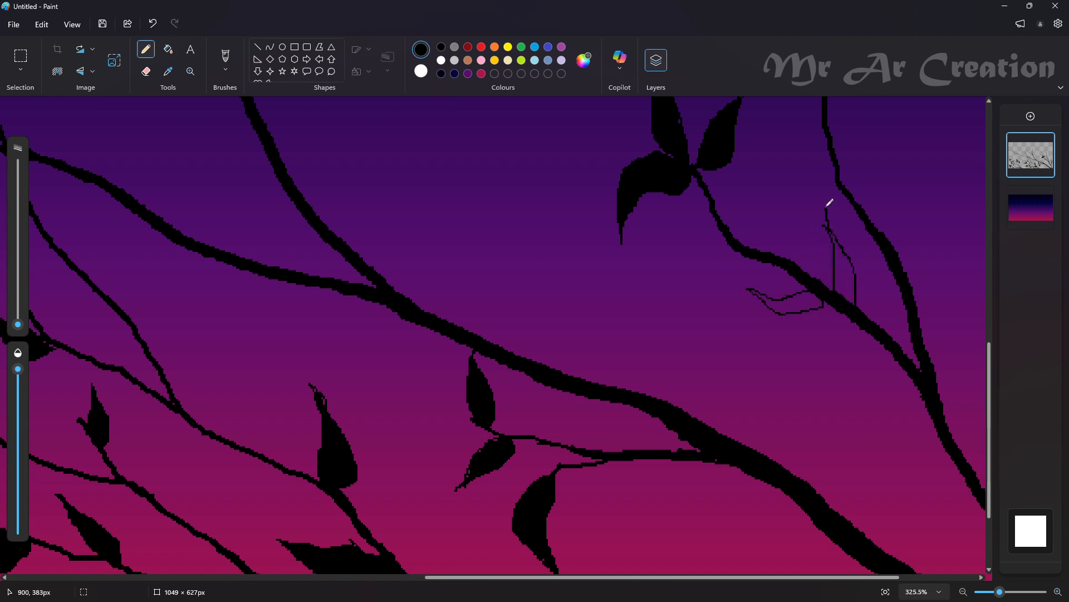
{"action": "left_click", "coordinate": [167, 49]}
{"action": "left_click", "coordinate": [802, 298]}
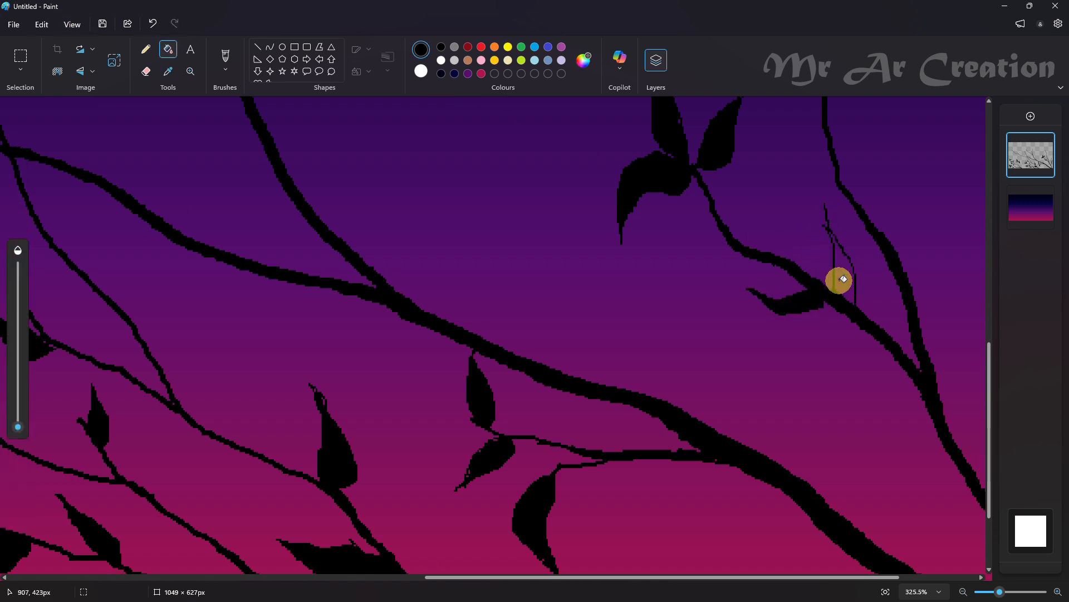
{"action": "scroll", "coordinate": [843, 279], "scroll_direction": "down", "scroll_amount": 4}
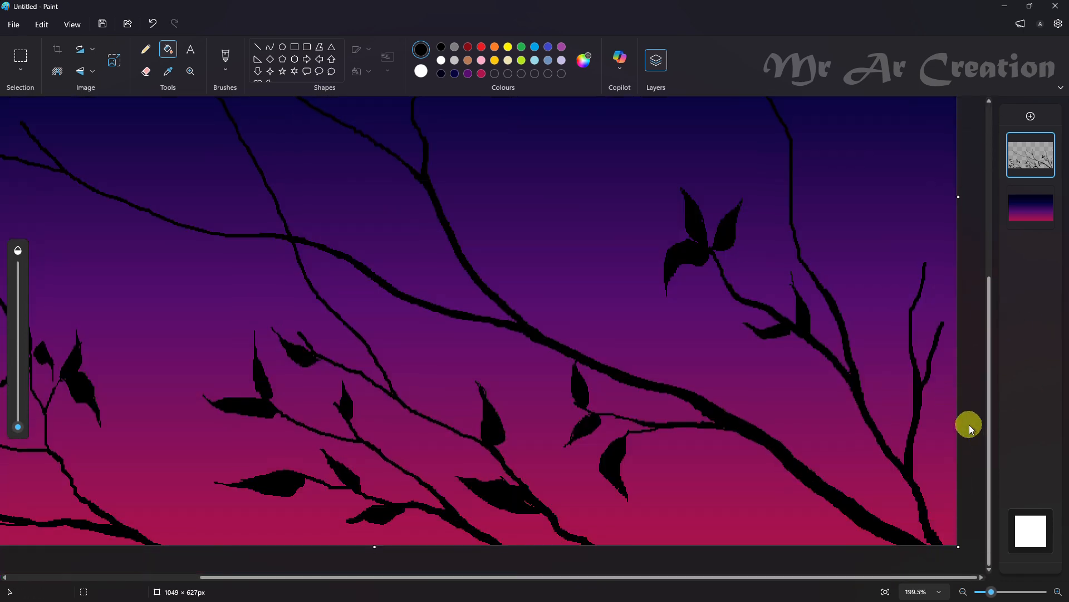
Outline an upright leaf at the tip of the far-right branch and a left-curving leaf just below it, redrawing misshapen outlines
{"action": "scroll", "coordinate": [954, 387], "scroll_direction": "up", "scroll_amount": 3}
{"action": "left_click", "coordinate": [146, 49]}
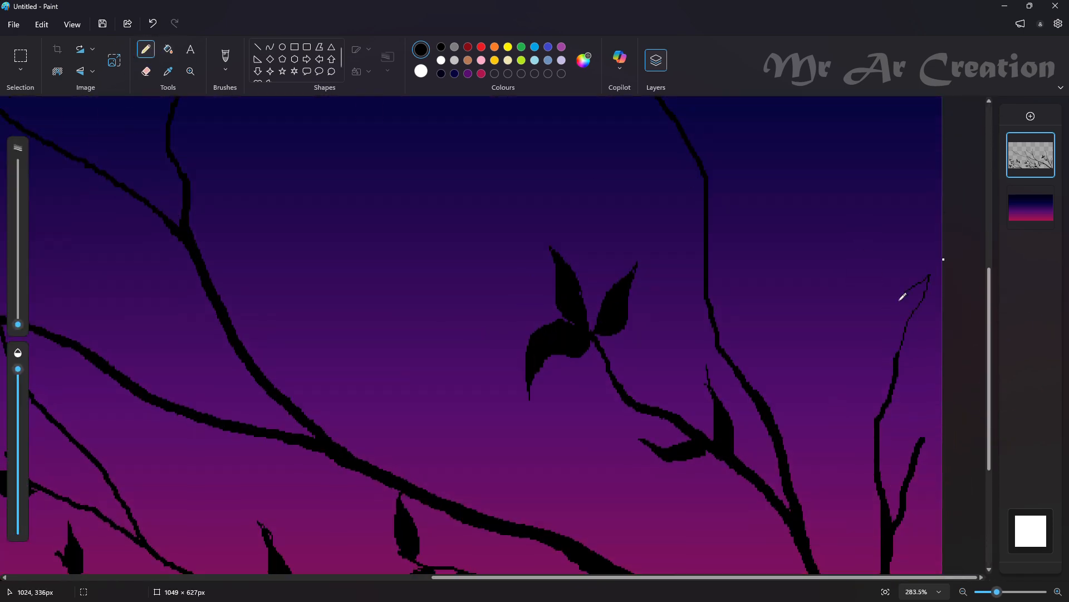
{"action": "left_click_drag", "start_coordinate": [900, 301], "coordinate": [898, 354]}
{"action": "key", "text": "ctrl+z"}
{"action": "mouse_move", "coordinate": [924, 278]}
{"action": "left_mouse_down"}
{"action": "mouse_move", "coordinate": [900, 358]}
{"action": "mouse_move", "coordinate": [922, 298]}
{"action": "mouse_move", "coordinate": [901, 308]}
{"action": "mouse_move", "coordinate": [894, 353]}
{"action": "left_mouse_up"}
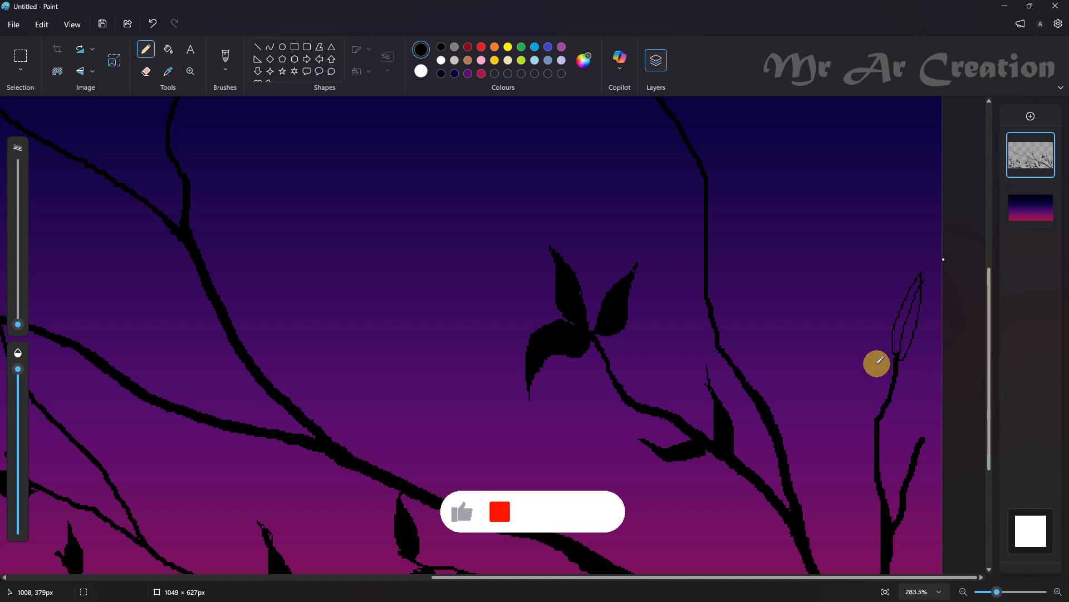
{"action": "mouse_move", "coordinate": [875, 415]}
{"action": "left_mouse_down"}
{"action": "mouse_move", "coordinate": [835, 362]}
{"action": "mouse_move", "coordinate": [876, 413]}
{"action": "left_mouse_up"}
{"action": "key", "text": "ctrl+z"}
{"action": "key", "text": "ctrl+z"}
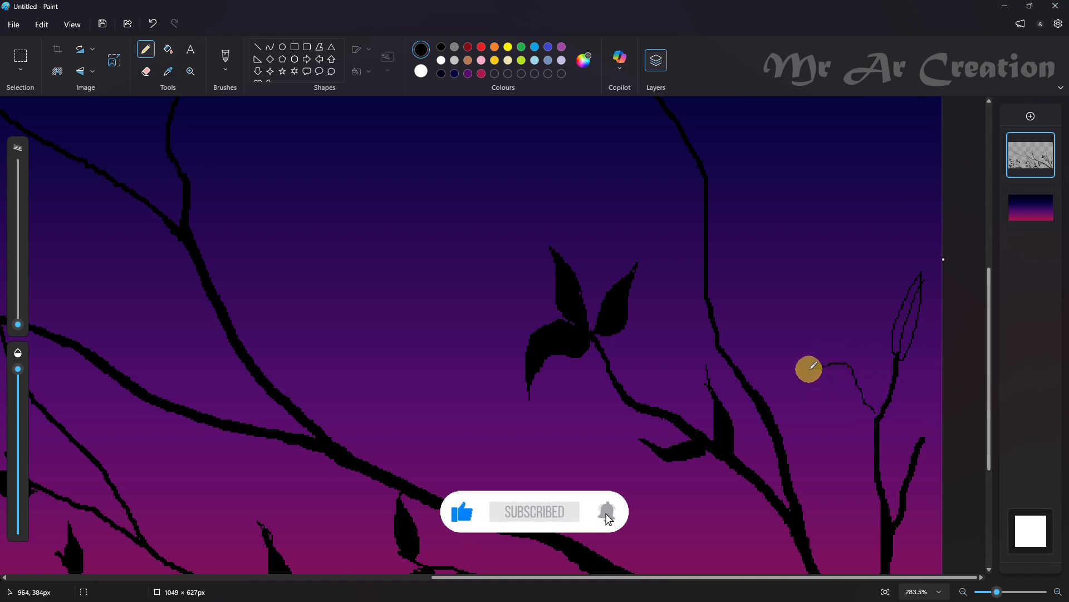
{"action": "mouse_move", "coordinate": [809, 367]}
{"action": "left_mouse_down"}
{"action": "mouse_move", "coordinate": [853, 347]}
{"action": "mouse_move", "coordinate": [883, 415]}
{"action": "left_mouse_up"}
Fill the left-curving leaf and the upright tip leaf on the far-right branch with black
{"action": "left_click", "coordinate": [168, 49]}
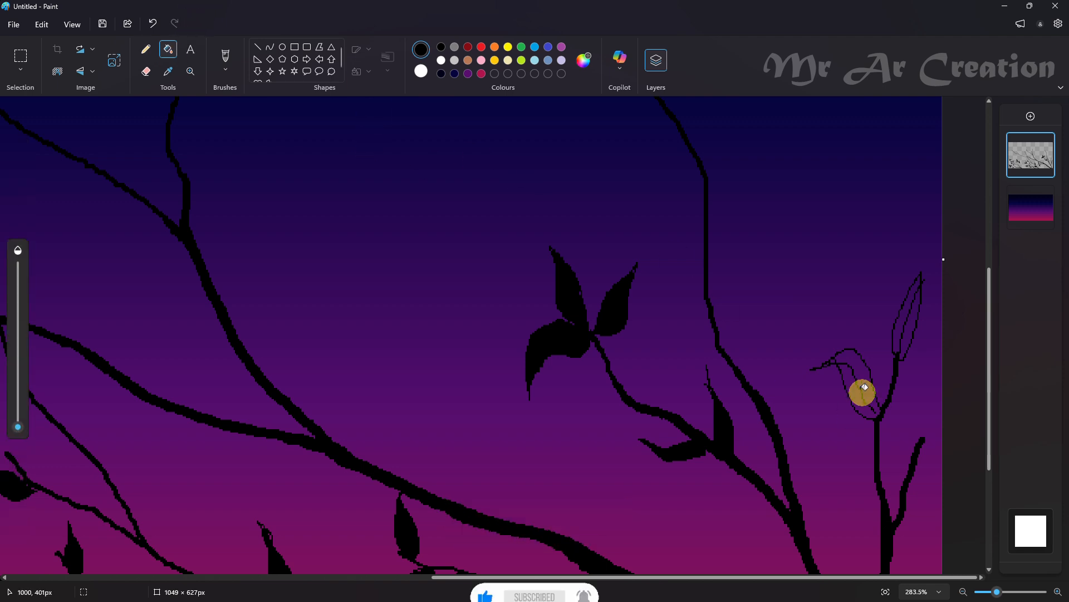
{"action": "left_click", "coordinate": [862, 389]}
{"action": "left_click", "coordinate": [908, 321]}
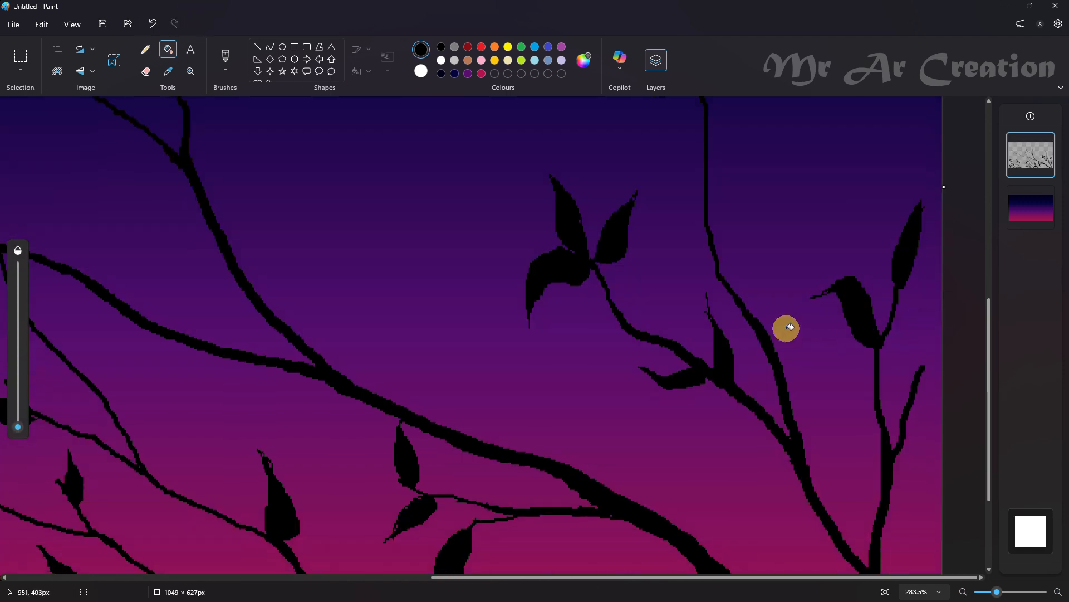
Draw a leaf at the tip of the far-right branch's short offshoot, running off the canvas edge, and fill it with black
{"action": "left_click", "coordinate": [149, 53]}
{"action": "scroll", "coordinate": [691, 343], "scroll_direction": "down", "scroll_amount": 1}
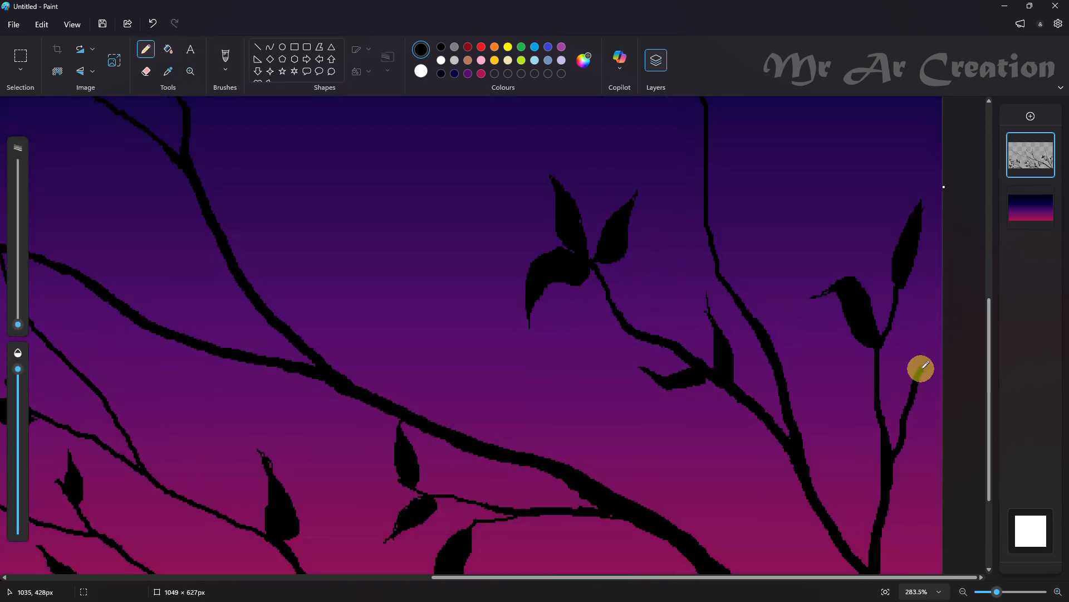
{"action": "left_click_drag", "start_coordinate": [921, 369], "coordinate": [958, 308]}
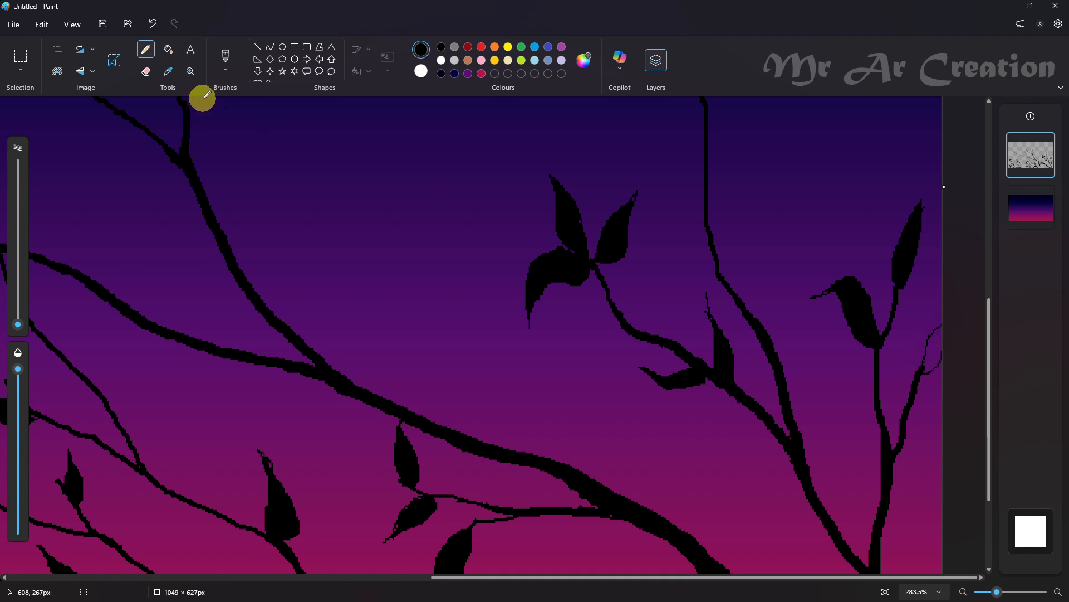
{"action": "left_click", "coordinate": [168, 49]}
{"action": "left_click", "coordinate": [934, 346]}
Draw a drooping leaf beneath the one at the canvas edge, redrawing its misshapen outline, and fill it with black
{"action": "scroll", "coordinate": [902, 390], "scroll_direction": "up", "scroll_amount": 2}
{"action": "left_click", "coordinate": [146, 49]}
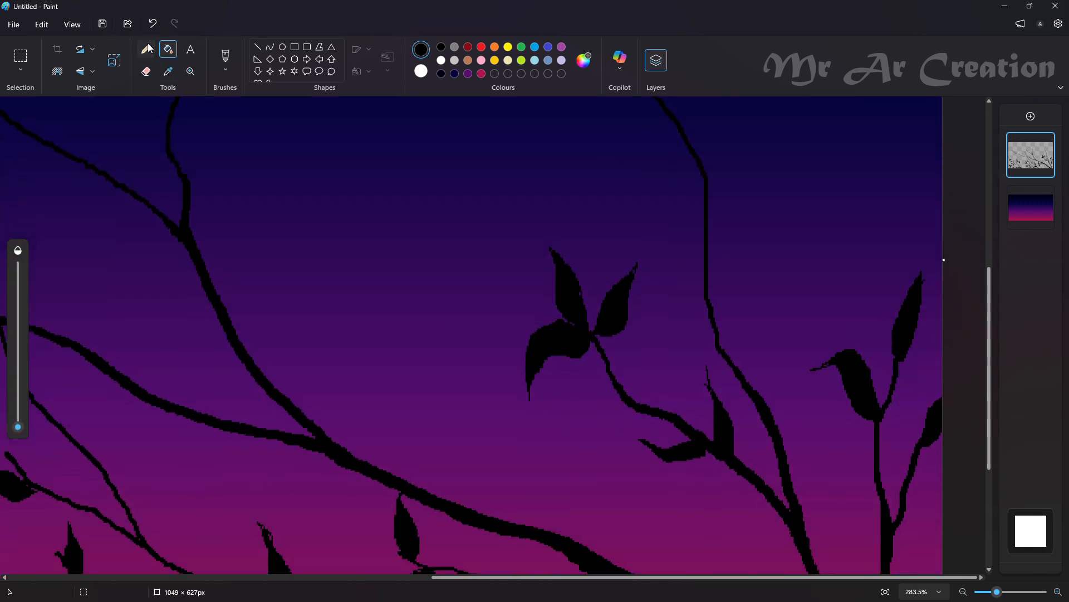
{"action": "scroll", "coordinate": [921, 401], "scroll_direction": "down", "scroll_amount": 2}
{"action": "mouse_move", "coordinate": [915, 404]}
{"action": "left_mouse_down"}
{"action": "mouse_move", "coordinate": [935, 426]}
{"action": "mouse_move", "coordinate": [939, 452]}
{"action": "mouse_move", "coordinate": [935, 402]}
{"action": "mouse_move", "coordinate": [916, 400]}
{"action": "mouse_move", "coordinate": [936, 430]}
{"action": "mouse_move", "coordinate": [914, 401]}
{"action": "mouse_move", "coordinate": [937, 460]}
{"action": "left_mouse_up"}
{"action": "key", "text": "ctrl+z"}
{"action": "key", "text": "ctrl+z"}
{"action": "key", "text": "ctrl+z"}
{"action": "key", "text": "ctrl+z"}
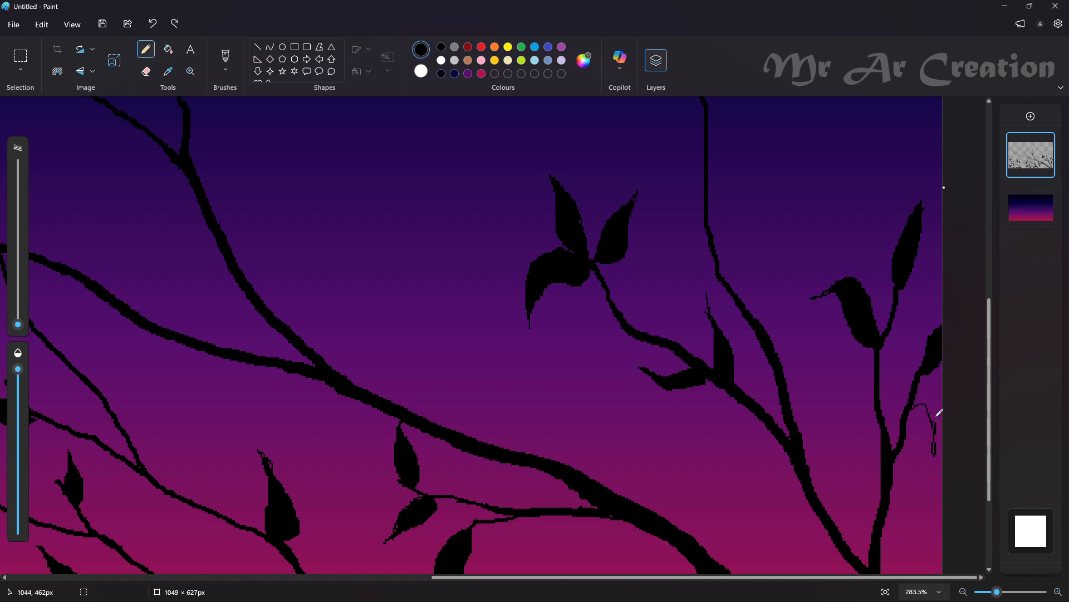
{"action": "key", "text": "ctrl+z"}
{"action": "mouse_move", "coordinate": [937, 416]}
{"action": "left_mouse_down"}
{"action": "mouse_move", "coordinate": [917, 387]}
{"action": "mouse_move", "coordinate": [911, 408]}
{"action": "mouse_move", "coordinate": [936, 441]}
{"action": "mouse_move", "coordinate": [928, 396]}
{"action": "left_mouse_up"}
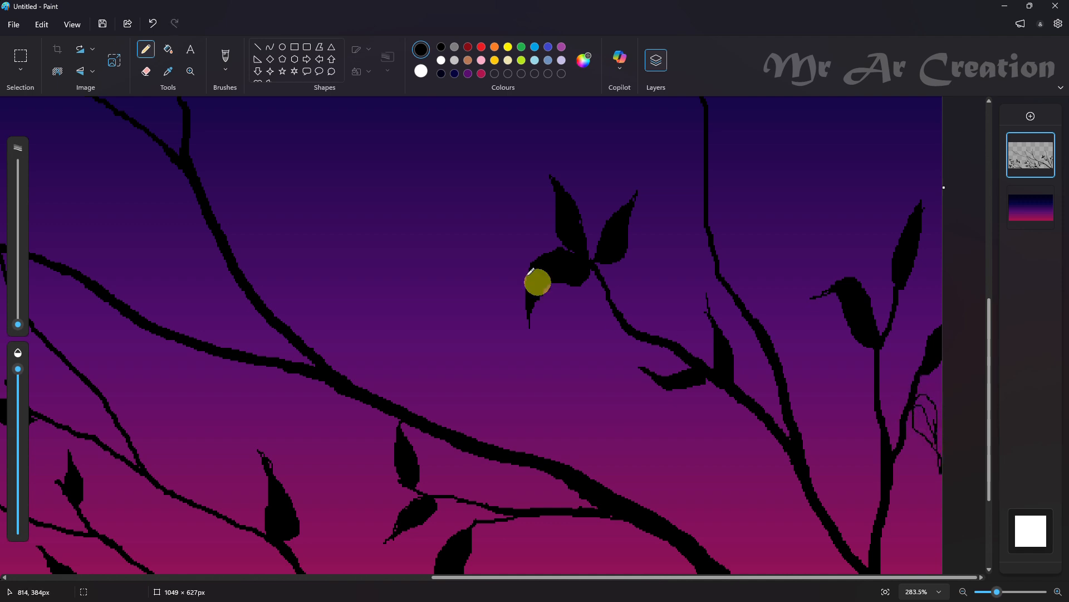
{"action": "left_click", "coordinate": [168, 49]}
{"action": "left_click", "coordinate": [927, 415]}
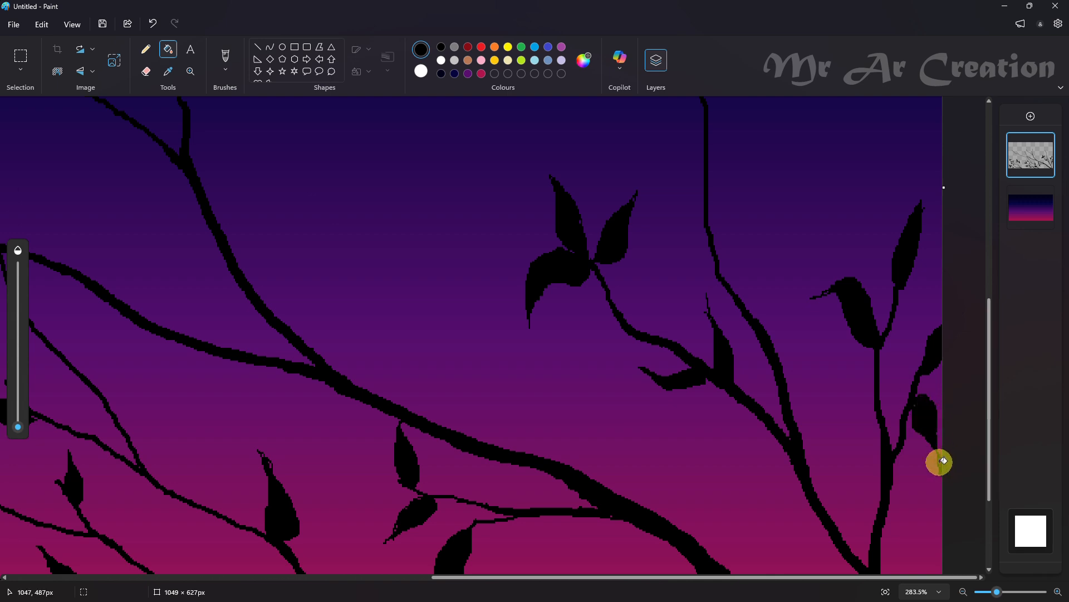
Outline a leaf pointing up and right at the bend of the right cluster's tallest branch and another pointing left at its tip
{"action": "scroll", "coordinate": [695, 406], "scroll_direction": "up", "scroll_amount": 5}
{"action": "left_click", "coordinate": [146, 49]}
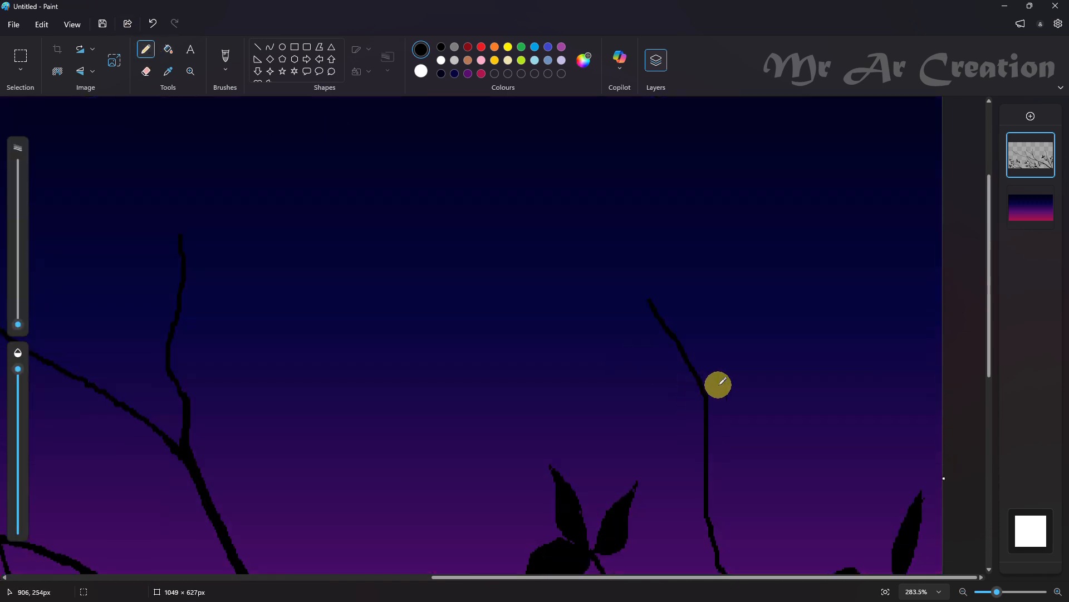
{"action": "left_click_drag", "start_coordinate": [718, 383], "coordinate": [709, 399]}
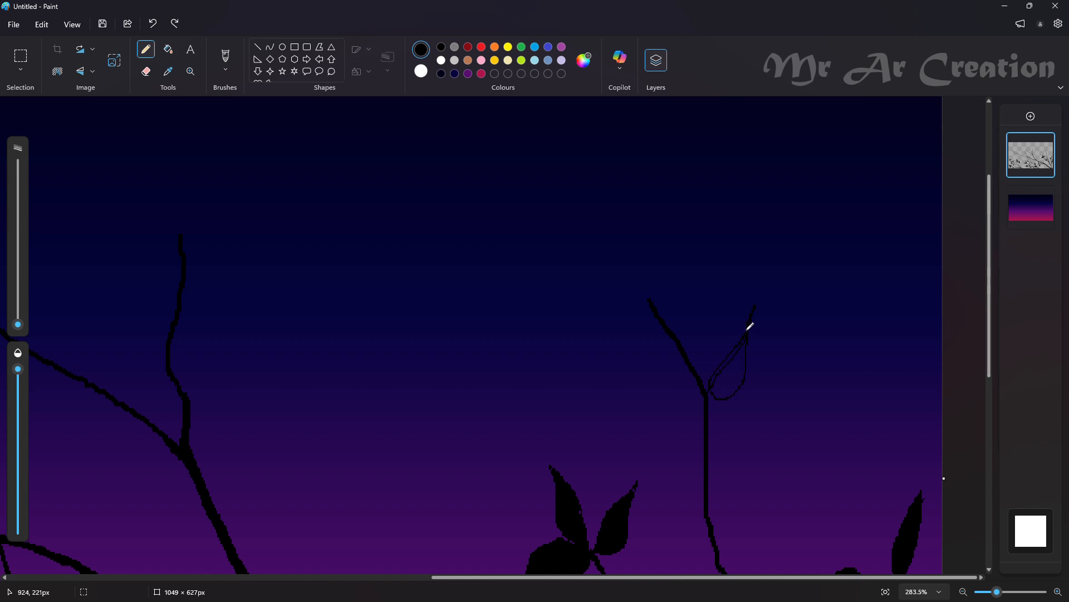
{"action": "scroll", "coordinate": [754, 473], "scroll_direction": "down", "scroll_amount": 3}
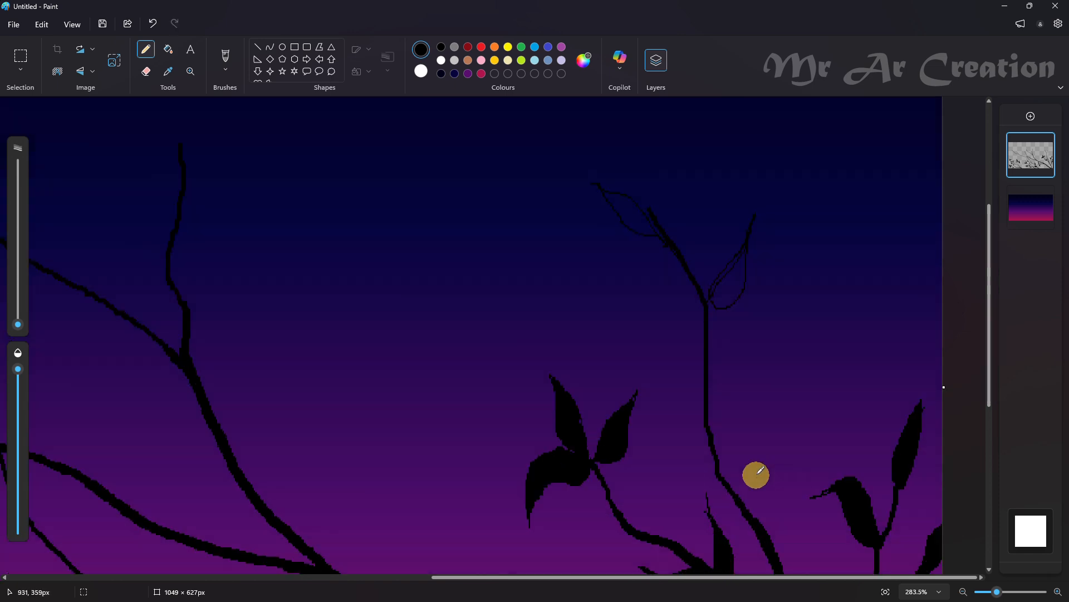
Outline a leaf on the right side of the tallest branch's lower bend, redrawing it until the shape fits
{"action": "left_click_drag", "start_coordinate": [677, 336], "coordinate": [705, 362]}
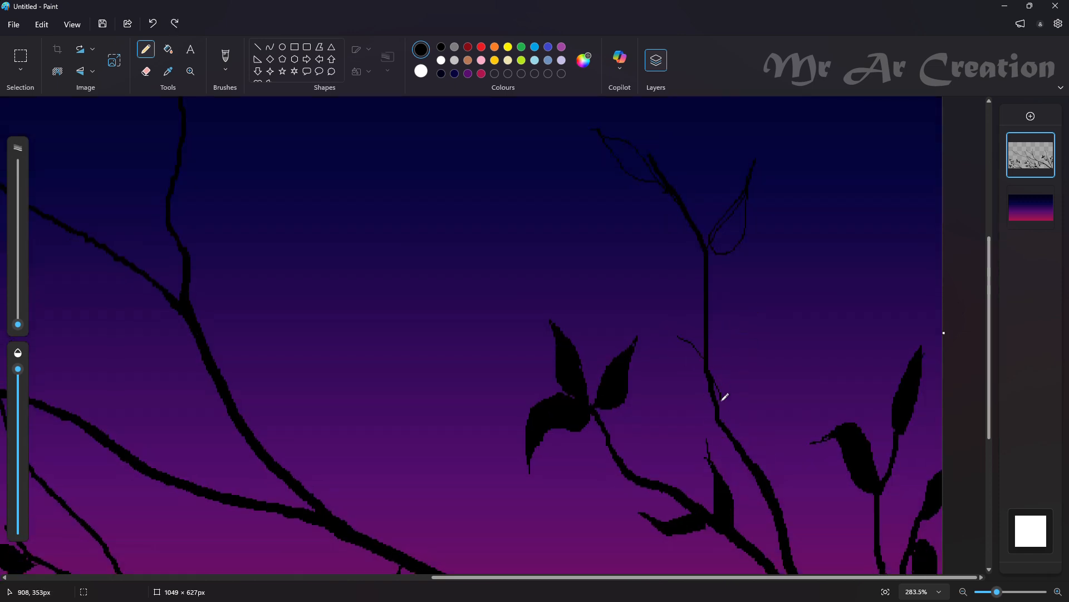
{"action": "key", "text": "ctrl+z"}
{"action": "left_click_drag", "start_coordinate": [719, 424], "coordinate": [700, 386]}
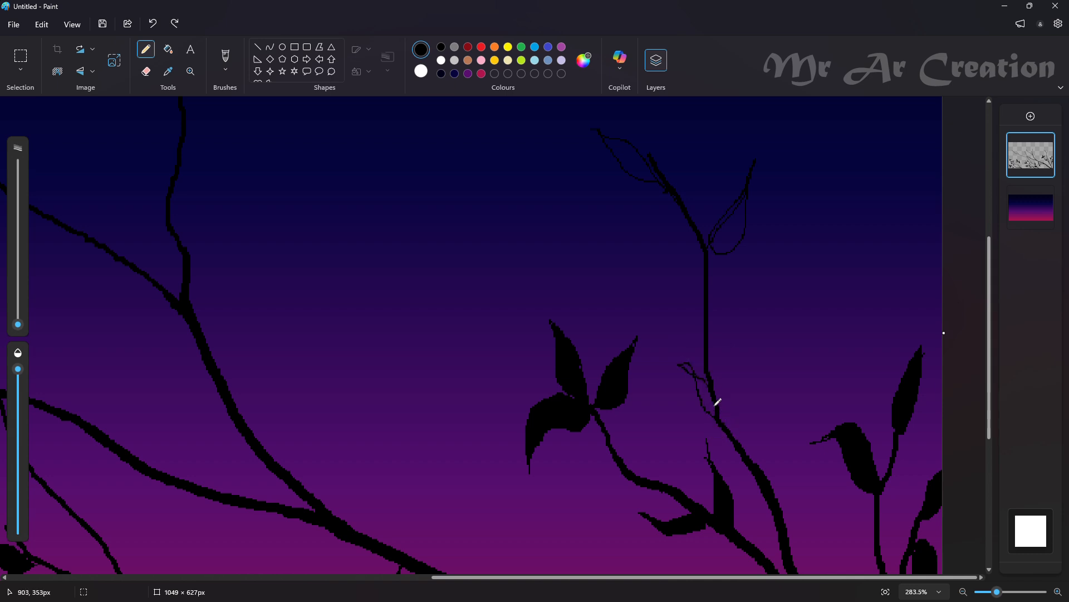
{"action": "key", "text": "ctrl+z"}
{"action": "key", "text": "ctrl+z"}
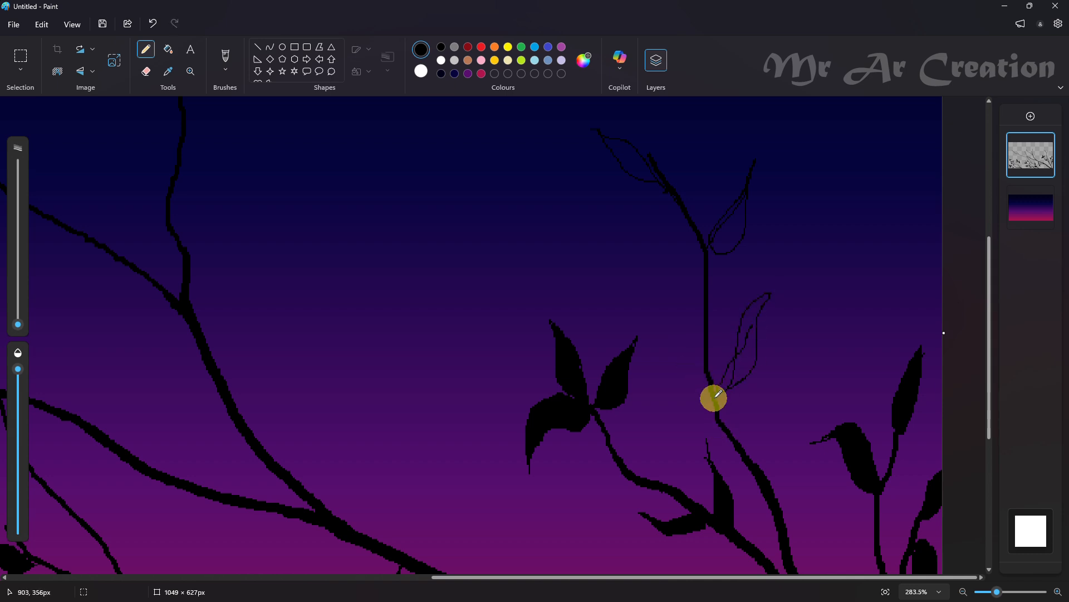
{"action": "key", "text": "ctrl+z"}
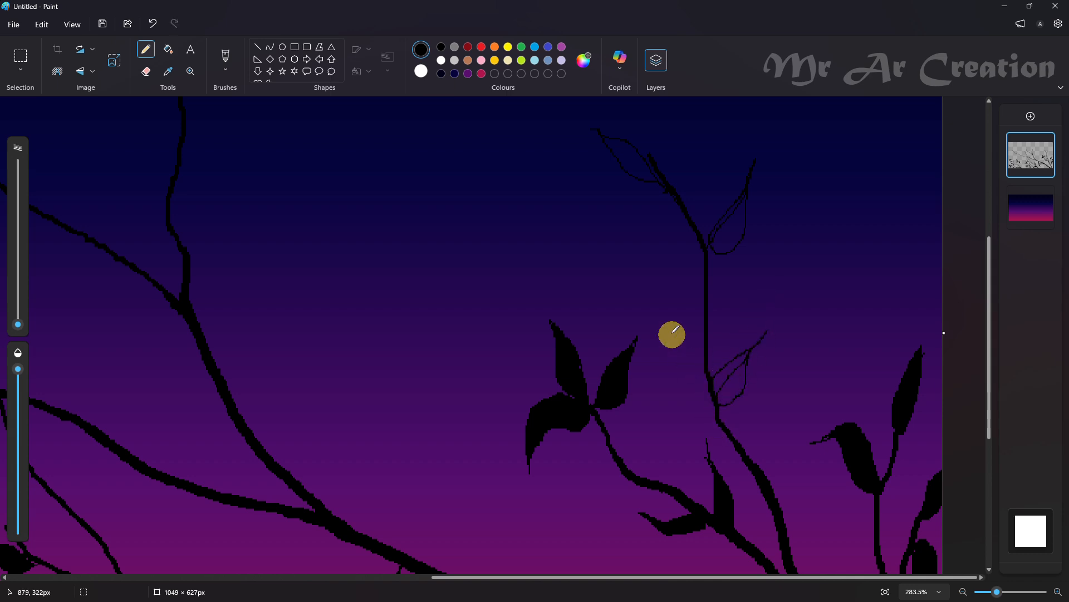
Fill the three leaves on the right cluster's tallest branch with black
{"action": "scroll", "coordinate": [672, 334], "scroll_direction": "down", "scroll_amount": 2}
{"action": "left_click", "coordinate": [169, 49]}
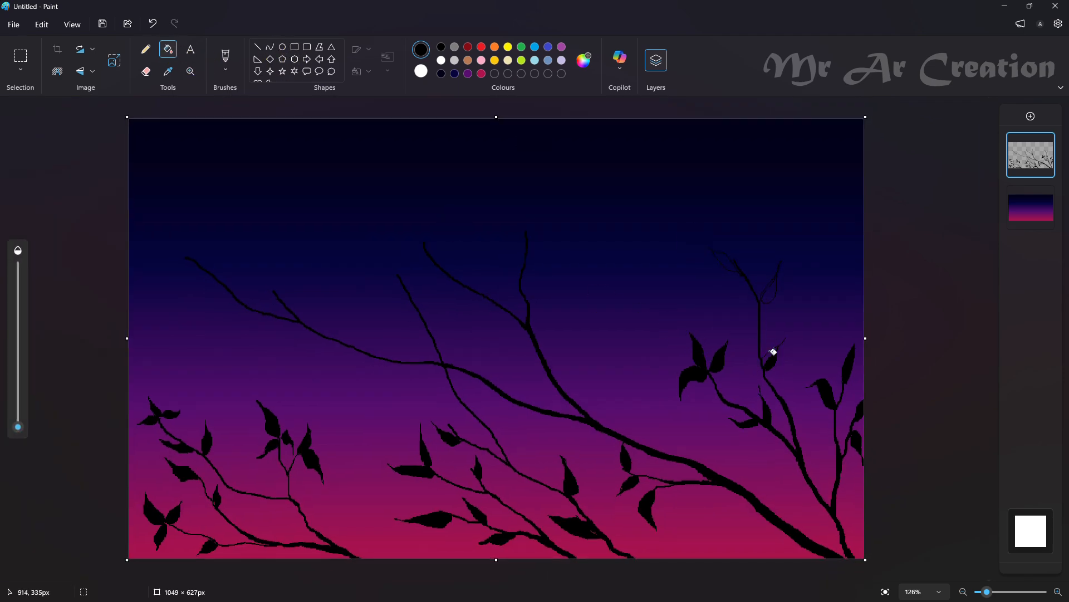
{"action": "left_click", "coordinate": [775, 284]}
{"action": "key", "text": "ctrl+z"}
{"action": "scroll", "coordinate": [788, 324], "scroll_direction": "up", "scroll_amount": 6}
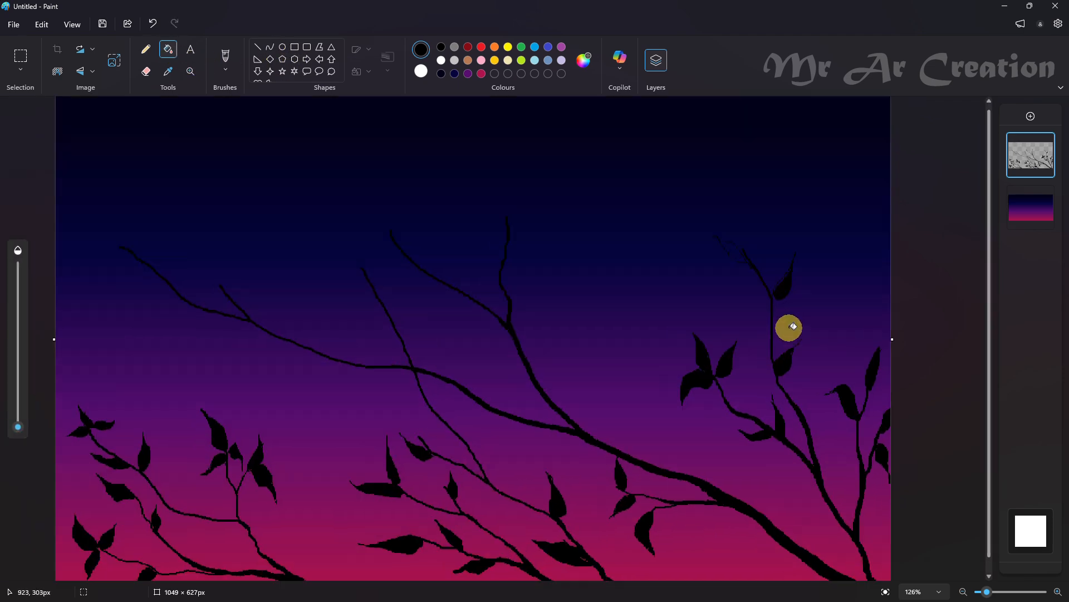
{"action": "scroll", "coordinate": [763, 322], "scroll_direction": "up", "scroll_amount": 1}
{"action": "left_click", "coordinate": [618, 315]}
{"action": "left_click", "coordinate": [769, 385]}
{"action": "scroll", "coordinate": [788, 382], "scroll_direction": "down", "scroll_amount": 4}
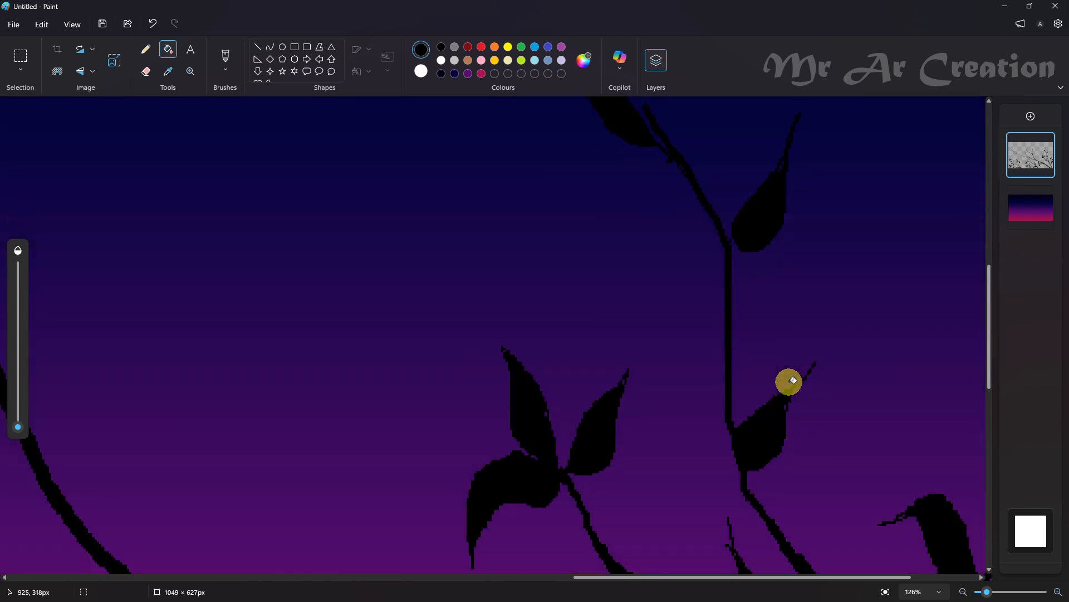
Outline three leaves along the thin branch crossing the long bough: one upright above the crossing and two below it
{"action": "left_click", "coordinate": [145, 48]}
{"action": "scroll", "coordinate": [454, 377], "scroll_direction": "up", "scroll_amount": 4}
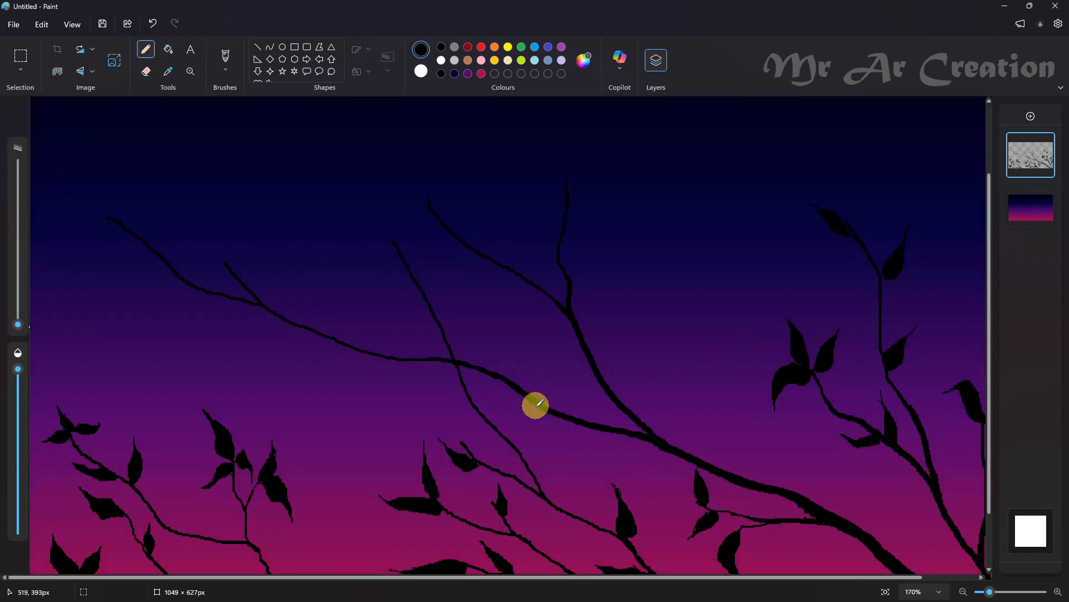
{"action": "left_click_drag", "start_coordinate": [518, 422], "coordinate": [499, 355]}
{"action": "scroll", "coordinate": [467, 398], "scroll_direction": "up", "scroll_amount": 1}
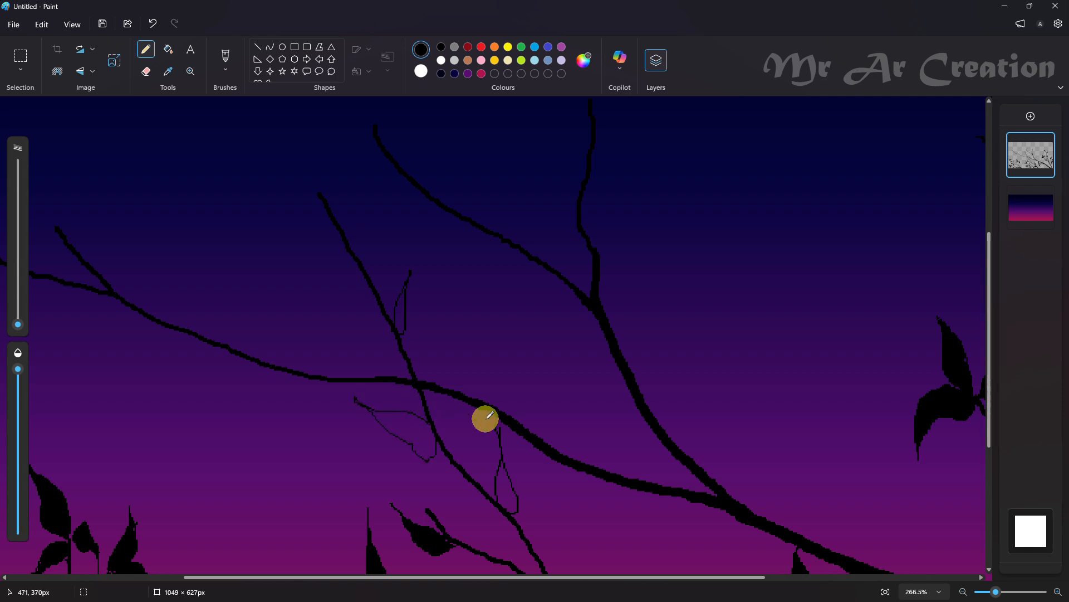
{"action": "scroll", "coordinate": [306, 378], "scroll_direction": "up", "scroll_amount": 3}
{"action": "key", "text": "ctrl+z"}
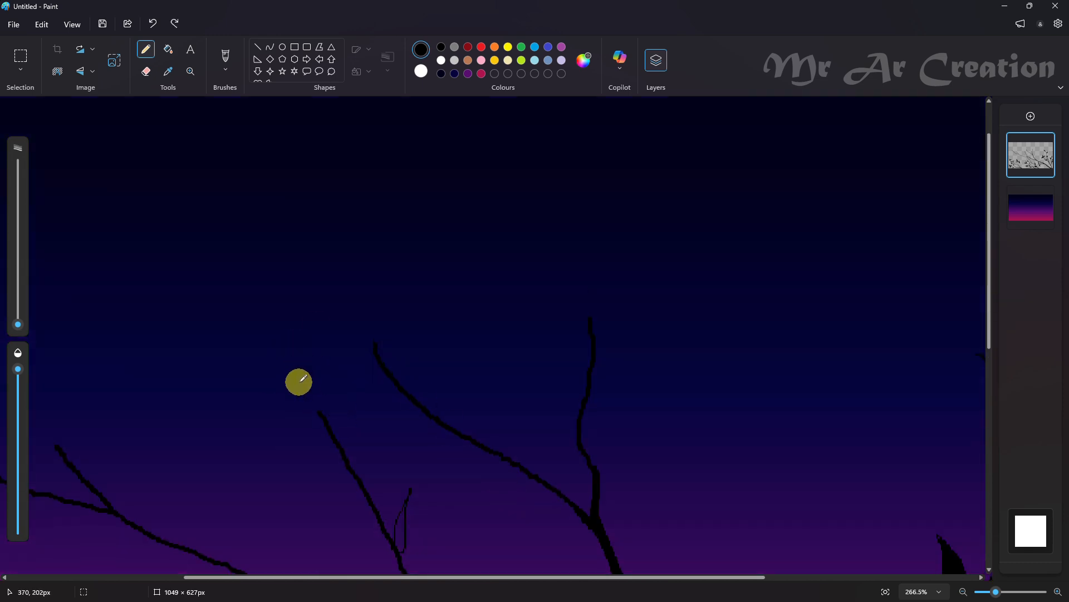
{"action": "scroll", "coordinate": [326, 359], "scroll_direction": "down", "scroll_amount": 2}
{"action": "left_click_drag", "start_coordinate": [331, 292], "coordinate": [272, 250]}
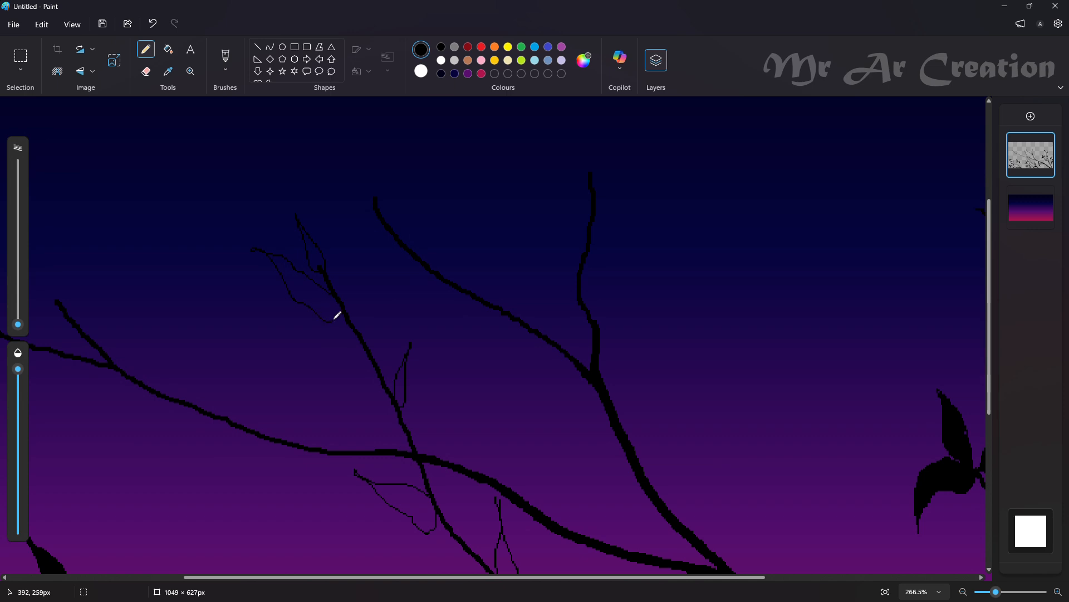
{"action": "key", "text": "ctrl+z"}
Outline a large leaf pointing up and left at the thin crossing branch's tip and a small drooping leaf just below it
{"action": "scroll", "coordinate": [306, 317], "scroll_direction": "up", "scroll_amount": 2}
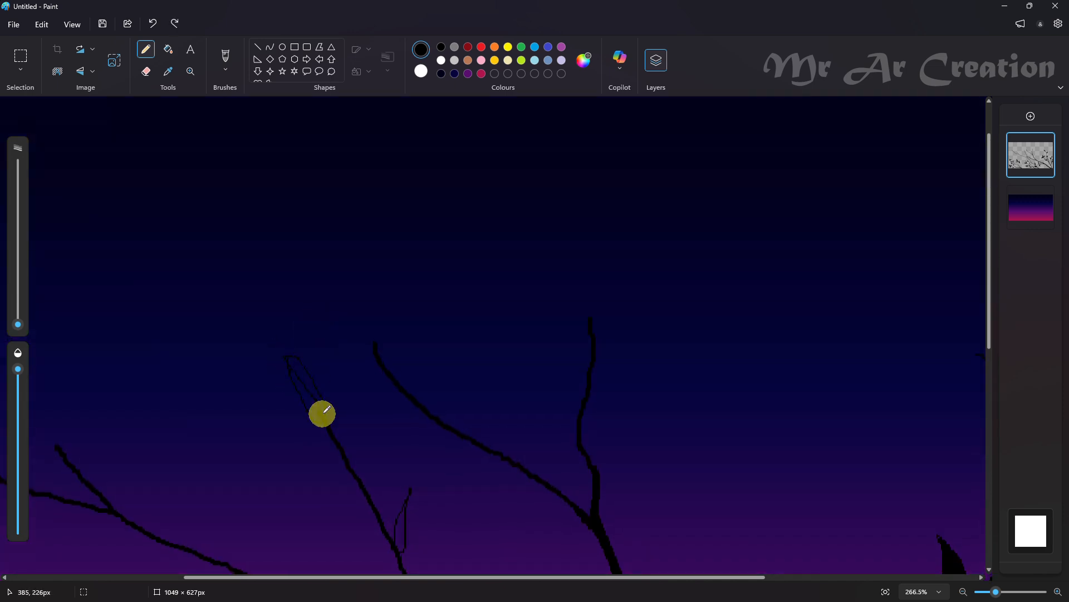
{"action": "left_click_drag", "start_coordinate": [317, 429], "coordinate": [327, 416]}
{"action": "scroll", "coordinate": [328, 425], "scroll_direction": "down", "scroll_amount": 1}
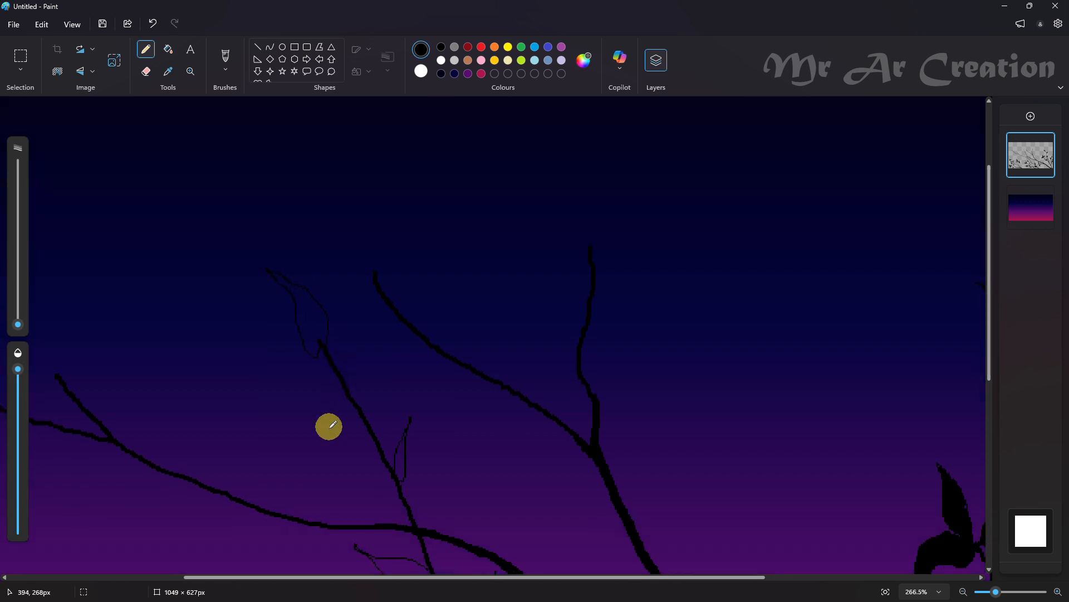
{"action": "left_click_drag", "start_coordinate": [341, 380], "coordinate": [309, 379]}
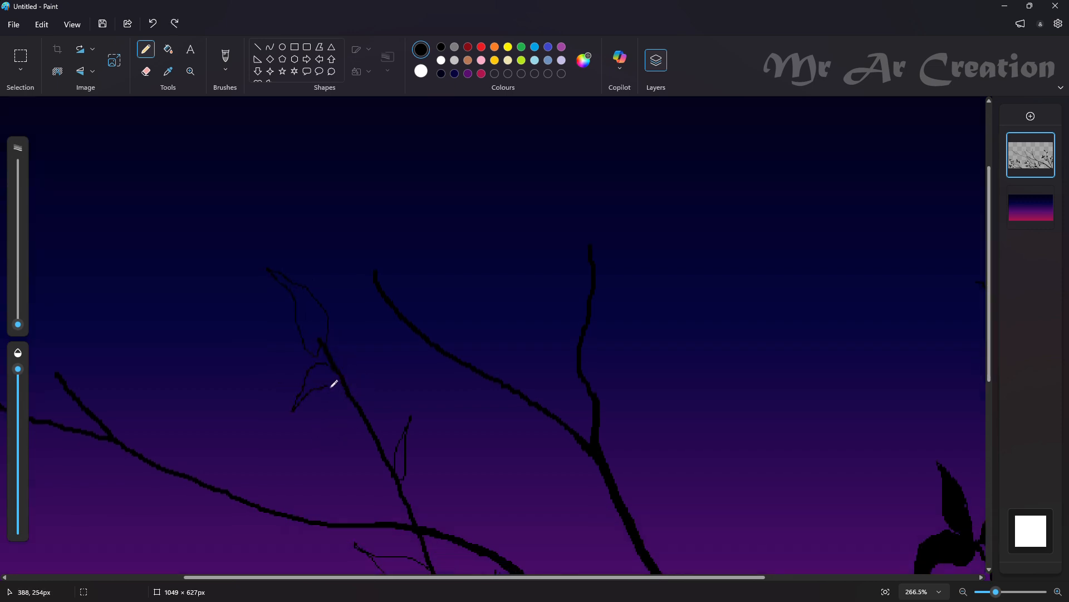
{"action": "left_click", "coordinate": [334, 383]}
Outline pairs of leaves at the tips of the two upper central branches, plus one sideways leaf and one beside the thick limb
{"action": "scroll", "coordinate": [438, 432], "scroll_direction": "up", "scroll_amount": 1}
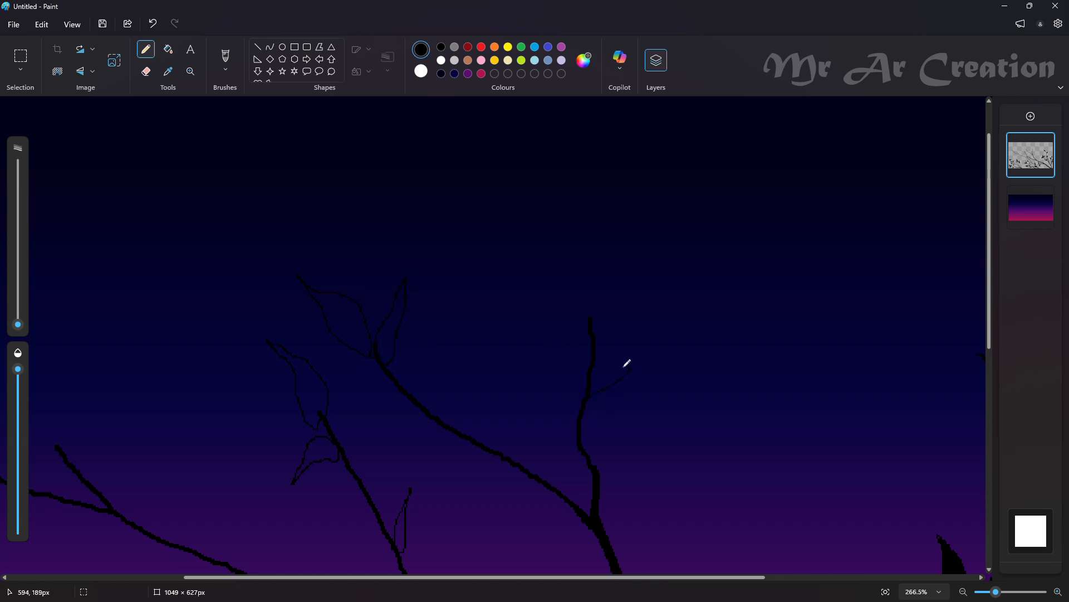
{"action": "mouse_move", "coordinate": [678, 367]}
{"action": "left_mouse_down"}
{"action": "mouse_move", "coordinate": [596, 384]}
{"action": "mouse_move", "coordinate": [660, 387]}
{"action": "mouse_move", "coordinate": [679, 356]}
{"action": "mouse_move", "coordinate": [562, 380]}
{"action": "mouse_move", "coordinate": [620, 369]}
{"action": "mouse_move", "coordinate": [590, 390]}
{"action": "mouse_move", "coordinate": [622, 313]}
{"action": "left_mouse_up"}
{"action": "scroll", "coordinate": [618, 369], "scroll_direction": "up", "scroll_amount": 1}
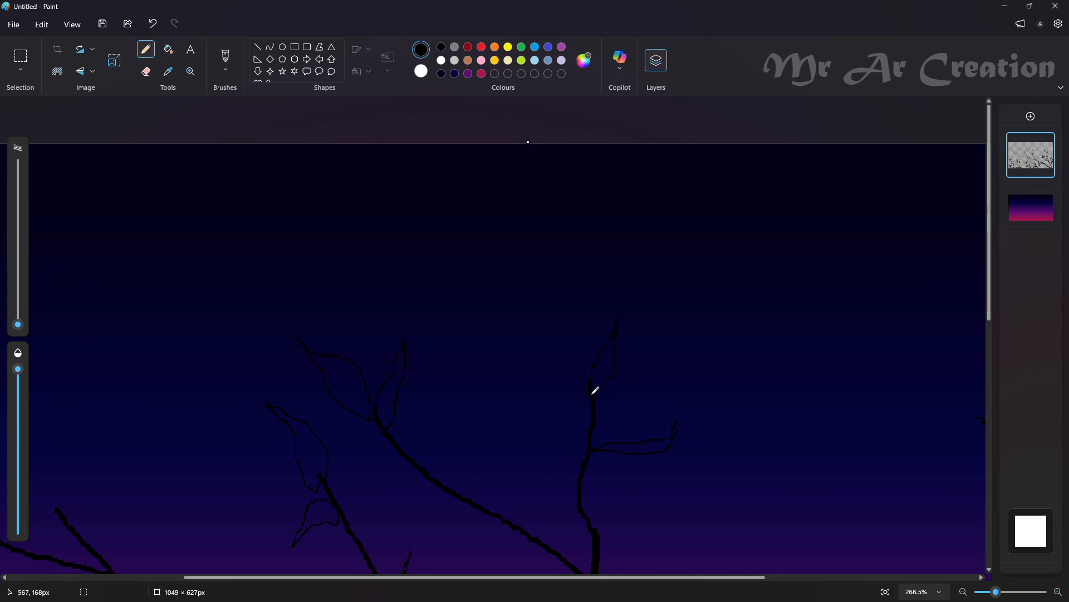
{"action": "scroll", "coordinate": [616, 375], "scroll_direction": "down", "scroll_amount": 4}
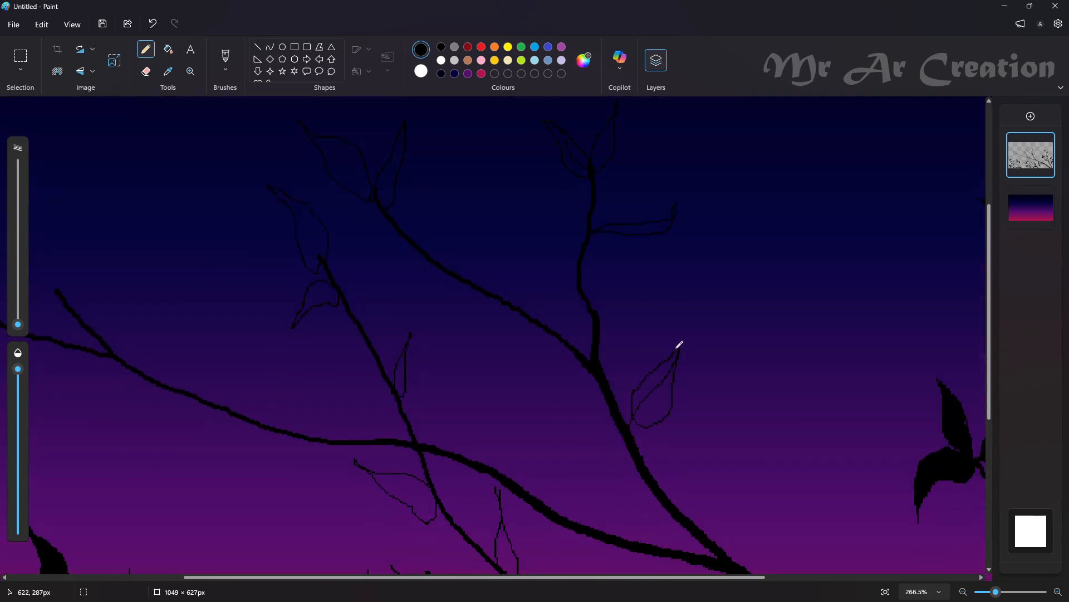
{"action": "scroll", "coordinate": [656, 375], "scroll_direction": "up", "scroll_amount": 3}
Fill the leaves on the upper parts of the thin crossing branch and the two central branches with black
{"action": "left_click", "coordinate": [168, 49]}
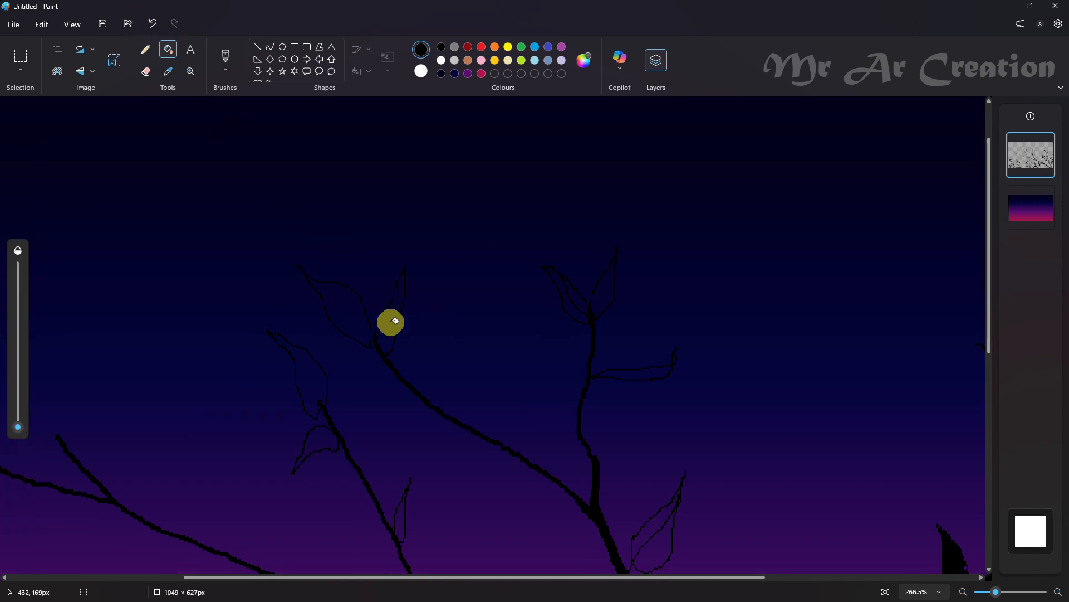
{"action": "left_click", "coordinate": [322, 389]}
{"action": "left_click", "coordinate": [327, 441]}
{"action": "left_click", "coordinate": [403, 515]}
{"action": "left_click", "coordinate": [627, 369]}
{"action": "left_click", "coordinate": [607, 296]}
{"action": "left_click", "coordinate": [581, 296]}
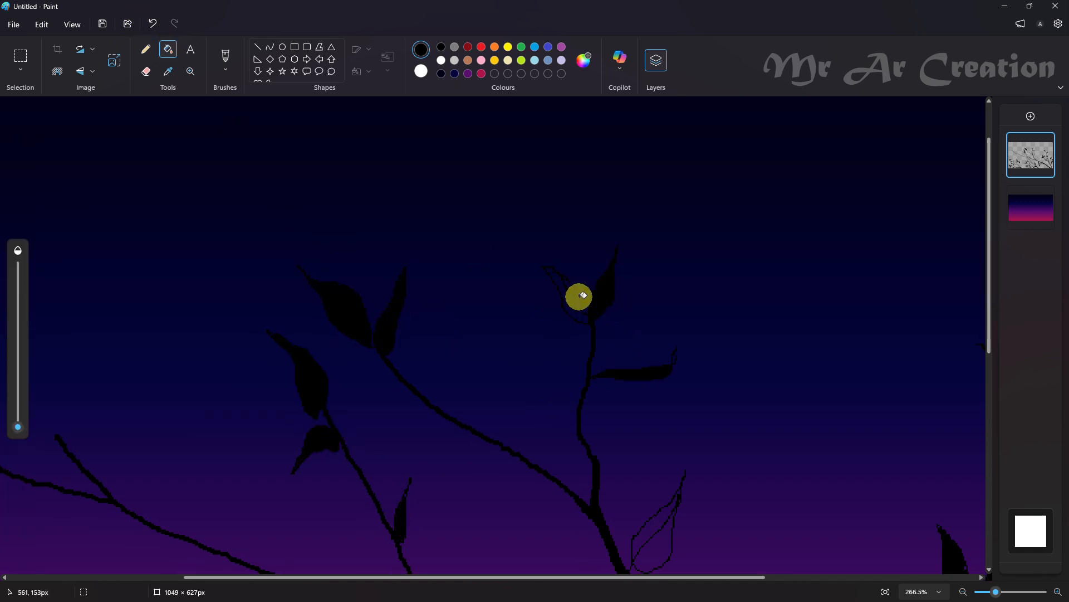
Fill the leaf beside the thick central limb and the two leaves below the branch crossing with black
{"action": "scroll", "coordinate": [601, 276], "scroll_direction": "down", "scroll_amount": 1}
{"action": "scroll", "coordinate": [700, 312], "scroll_direction": "down", "scroll_amount": 3}
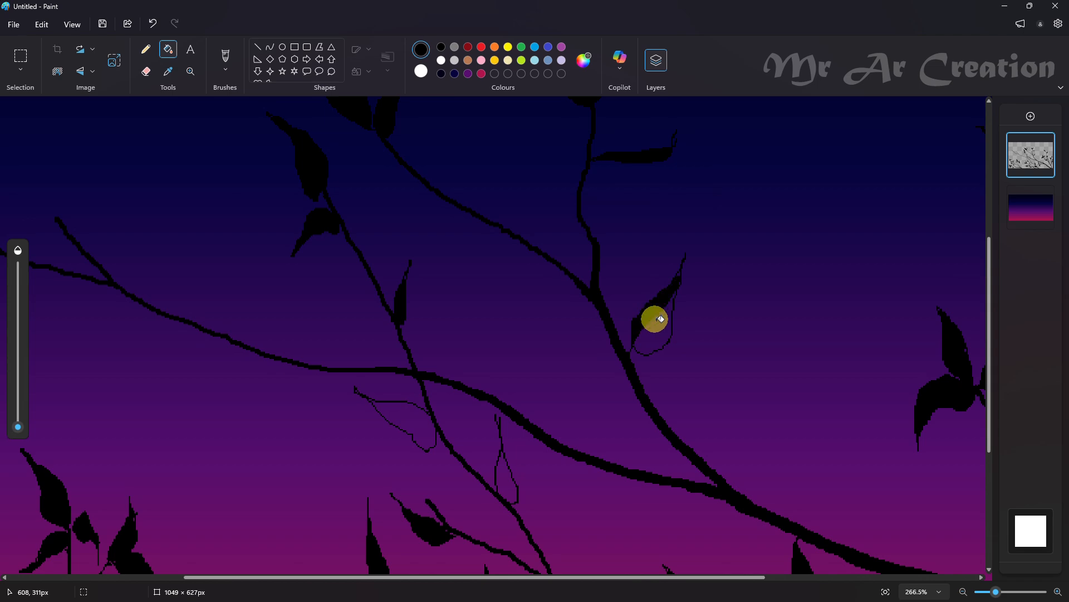
{"action": "left_click", "coordinate": [657, 317]}
{"action": "left_click", "coordinate": [390, 422]}
{"action": "left_click", "coordinate": [507, 491]}
{"action": "scroll", "coordinate": [366, 353], "scroll_direction": "up", "scroll_amount": 5}
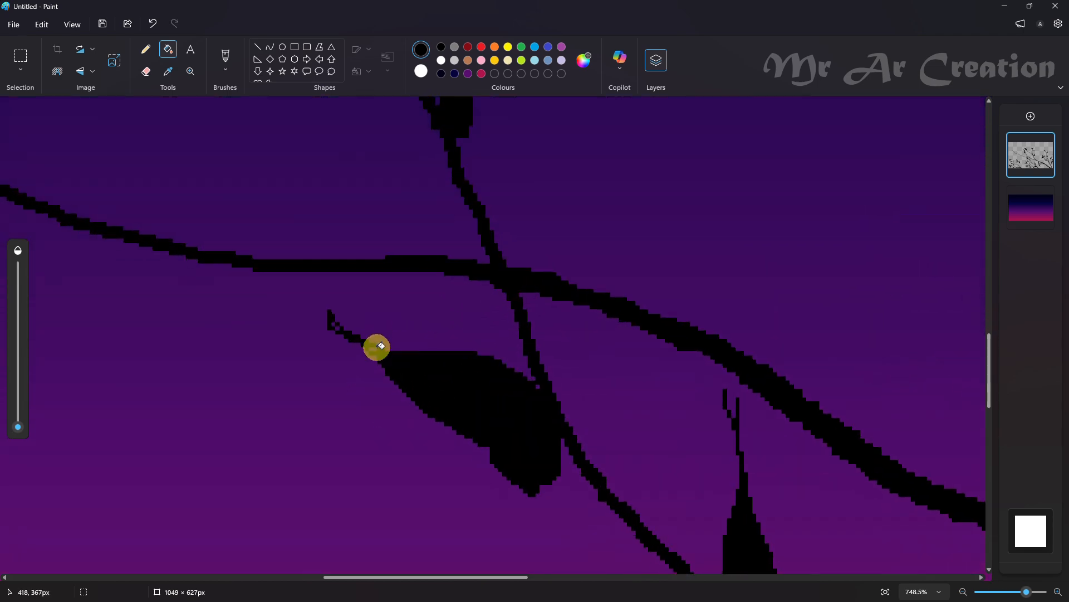
Outline three leaves on the far-left branch's short twig, one below that branch and a large one at its tip
{"action": "scroll", "coordinate": [413, 345], "scroll_direction": "down", "scroll_amount": 10}
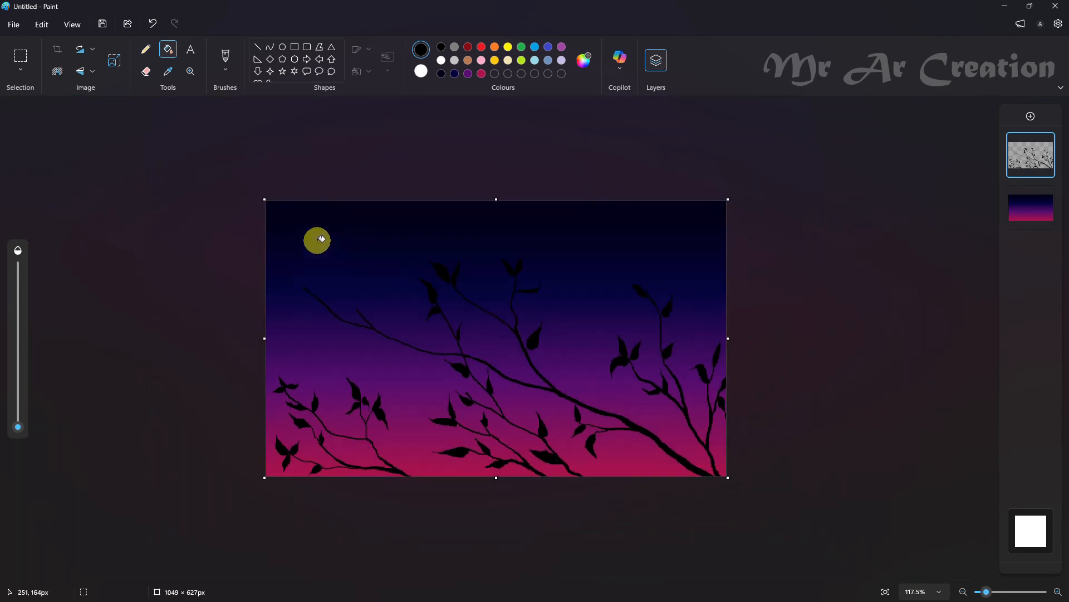
{"action": "left_click", "coordinate": [146, 49]}
{"action": "scroll", "coordinate": [301, 271], "scroll_direction": "up", "scroll_amount": 2}
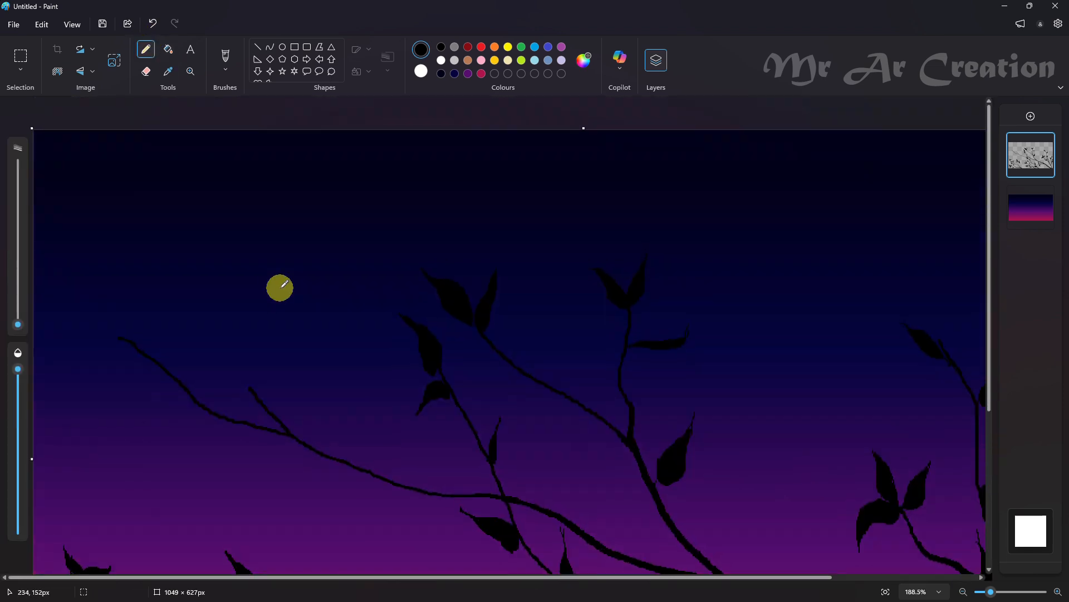
{"action": "mouse_move", "coordinate": [238, 322]}
{"action": "left_mouse_down"}
{"action": "mouse_move", "coordinate": [254, 383]}
{"action": "mouse_move", "coordinate": [276, 335]}
{"action": "left_mouse_up"}
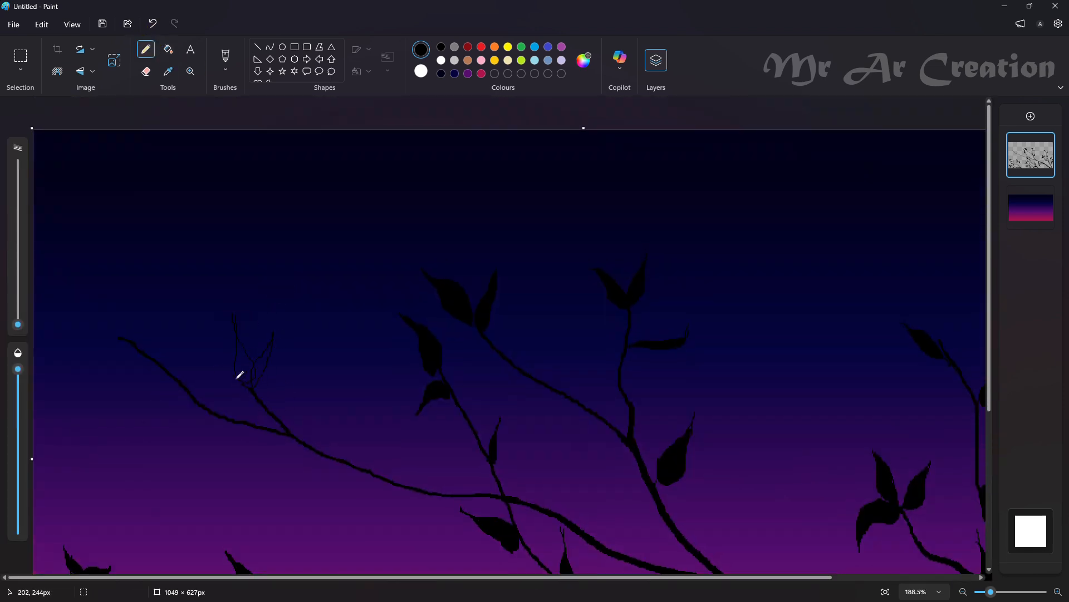
{"action": "left_click", "coordinate": [201, 426]}
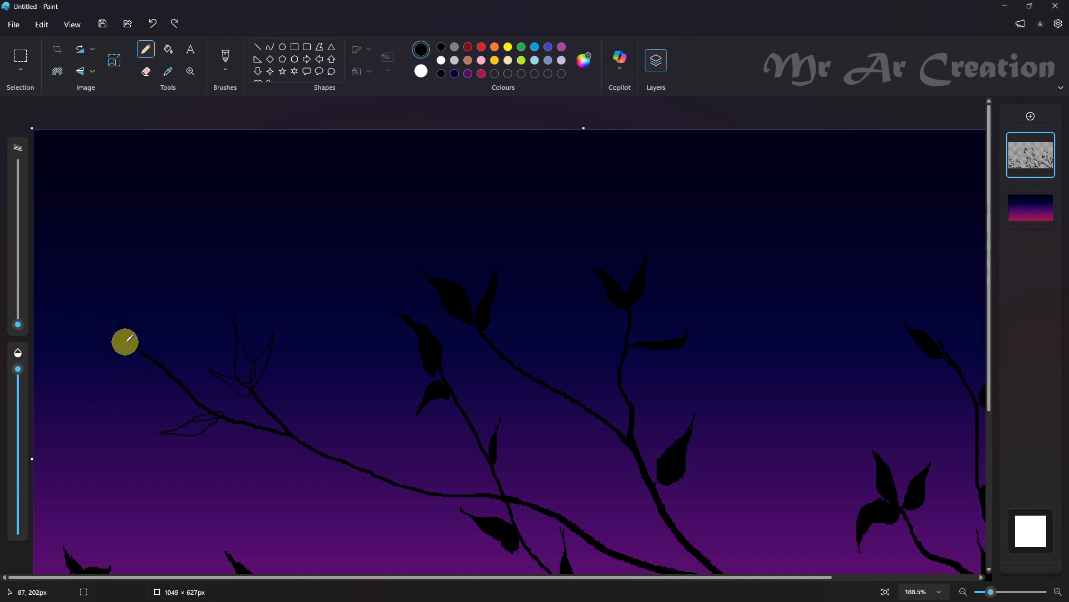
Fill the far-left branch's tip leaf, three twig leaves and lower leaf with black
{"action": "left_click", "coordinate": [168, 49]}
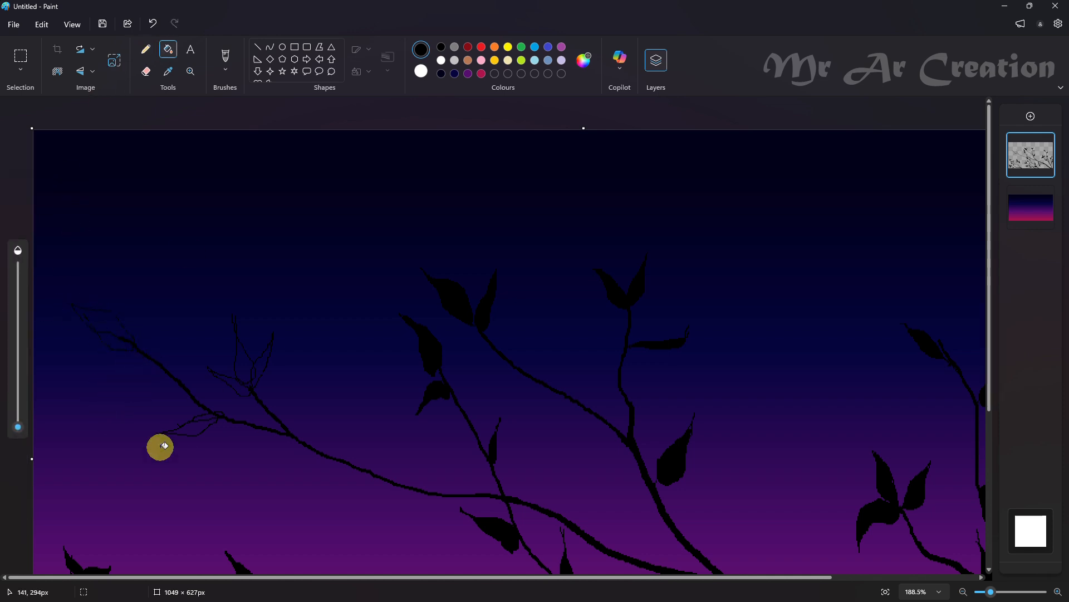
{"action": "scroll", "coordinate": [64, 279], "scroll_direction": "up", "scroll_amount": 4}
{"action": "left_click", "coordinate": [329, 343]}
{"action": "left_click", "coordinate": [362, 384]}
{"action": "left_click", "coordinate": [329, 411]}
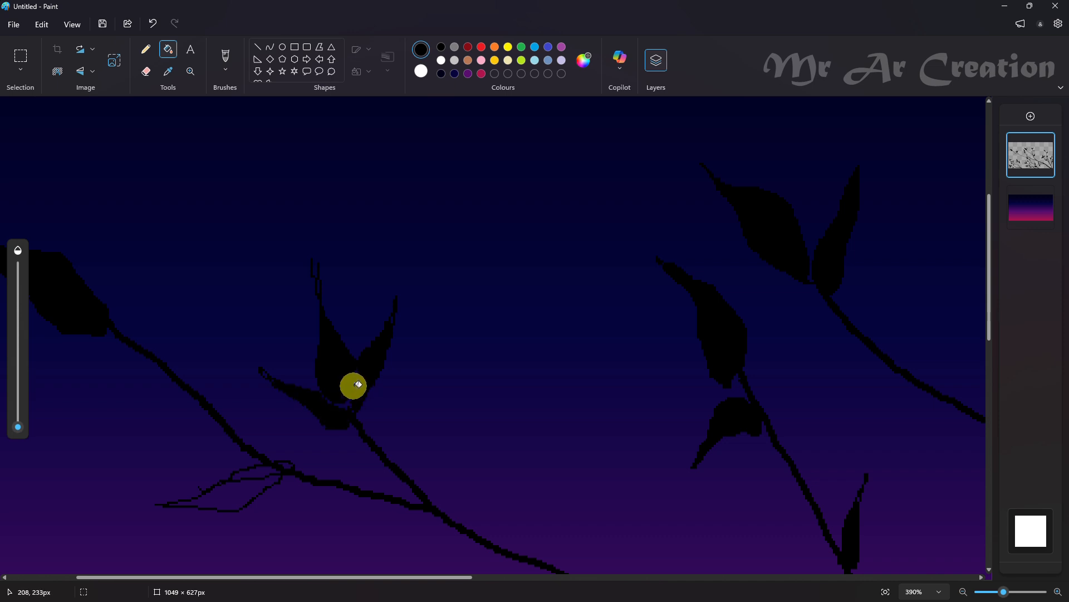
{"action": "left_click", "coordinate": [217, 494]}
Extend and fill in the pointed tip of the lowest leaf in the three-leaf twig cluster with the Pencil
{"action": "scroll", "coordinate": [289, 464], "scroll_direction": "up", "scroll_amount": 3}
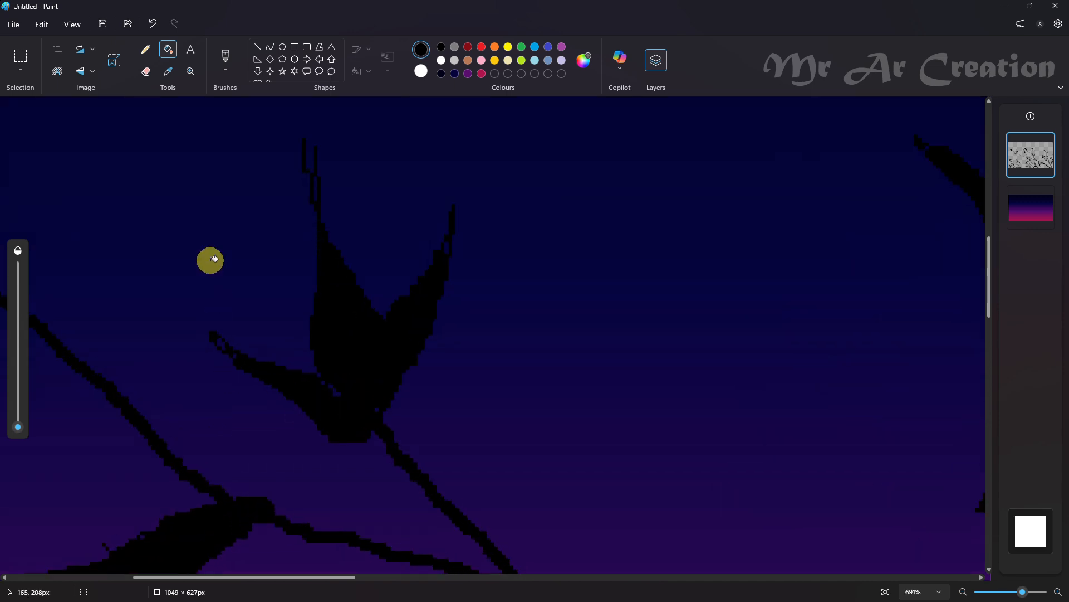
{"action": "left_click", "coordinate": [146, 49]}
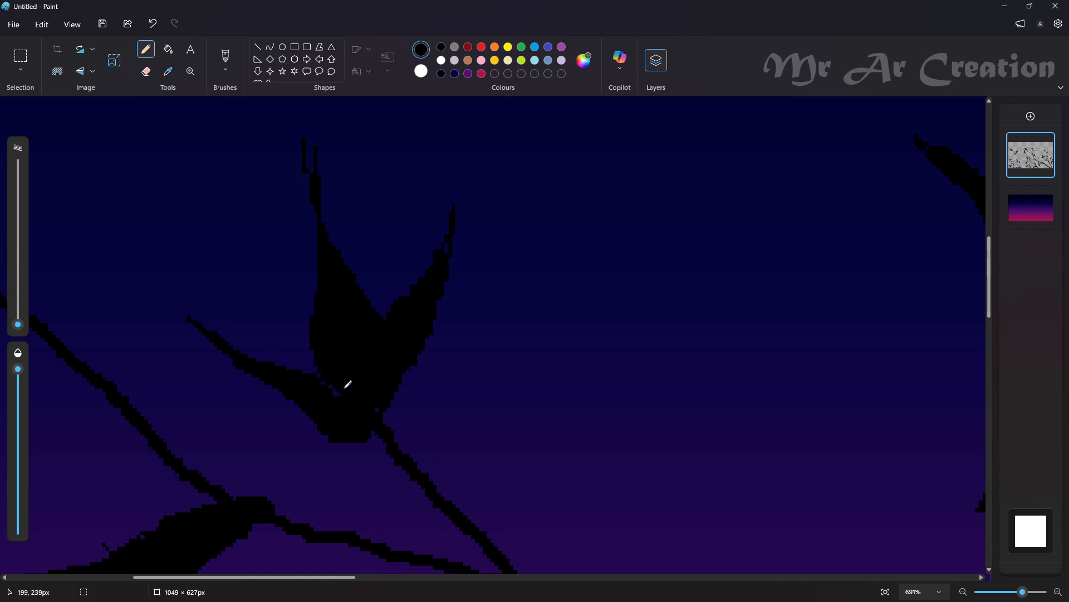
{"action": "scroll", "coordinate": [361, 375], "scroll_direction": "down", "scroll_amount": 5}
Outline a drooping leaf below the middle of the long left branch and a narrow curved leaf rising above it
{"action": "scroll", "coordinate": [279, 350], "scroll_direction": "up", "scroll_amount": 3}
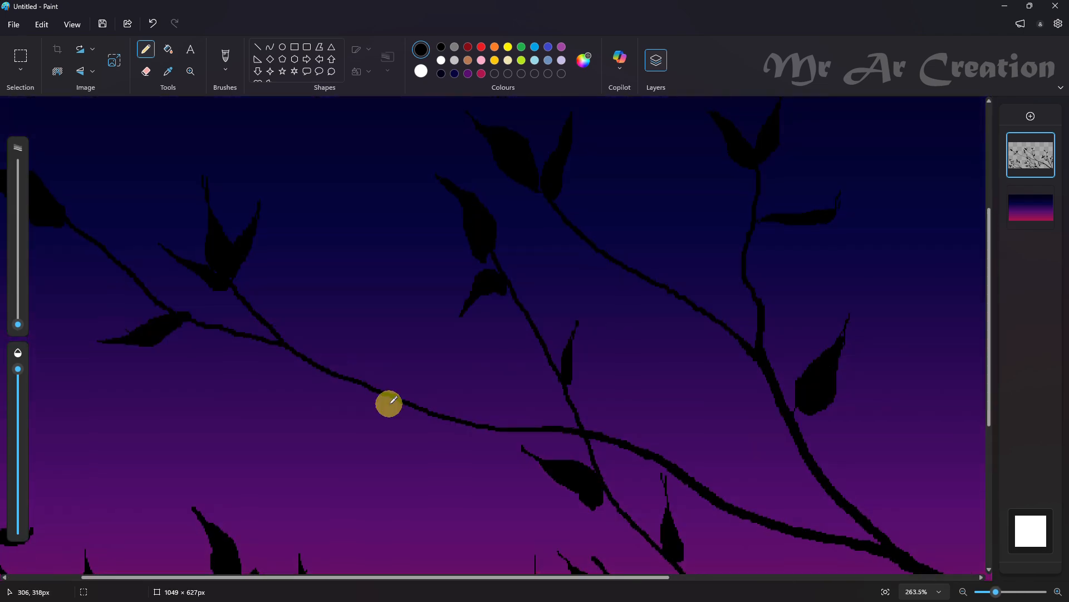
{"action": "key", "text": "ctrl+z"}
{"action": "left_click_drag", "start_coordinate": [379, 392], "coordinate": [346, 390]}
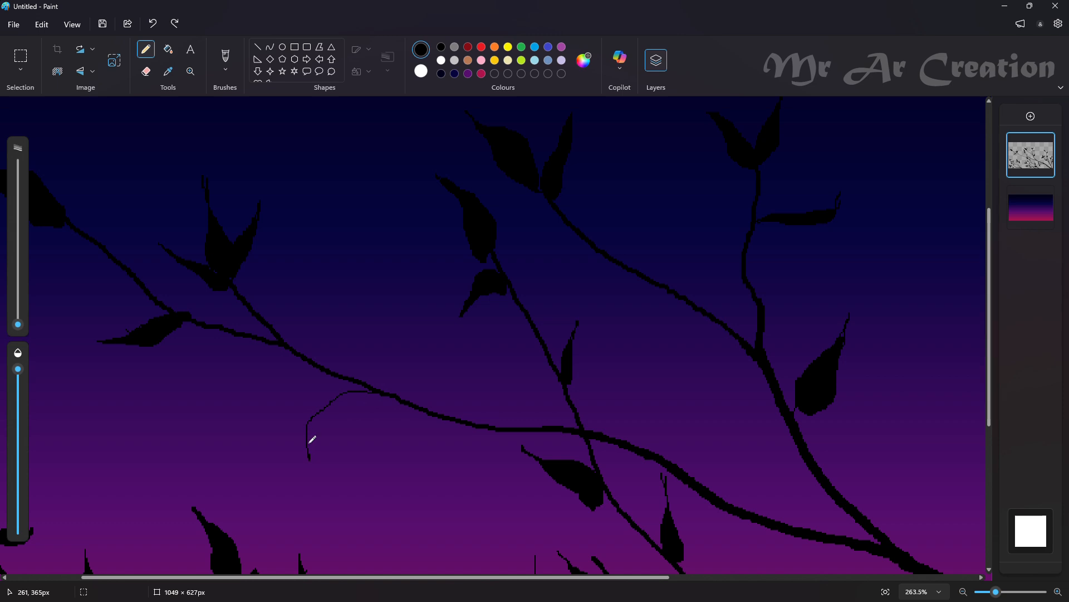
{"action": "left_click_drag", "start_coordinate": [448, 408], "coordinate": [452, 402]}
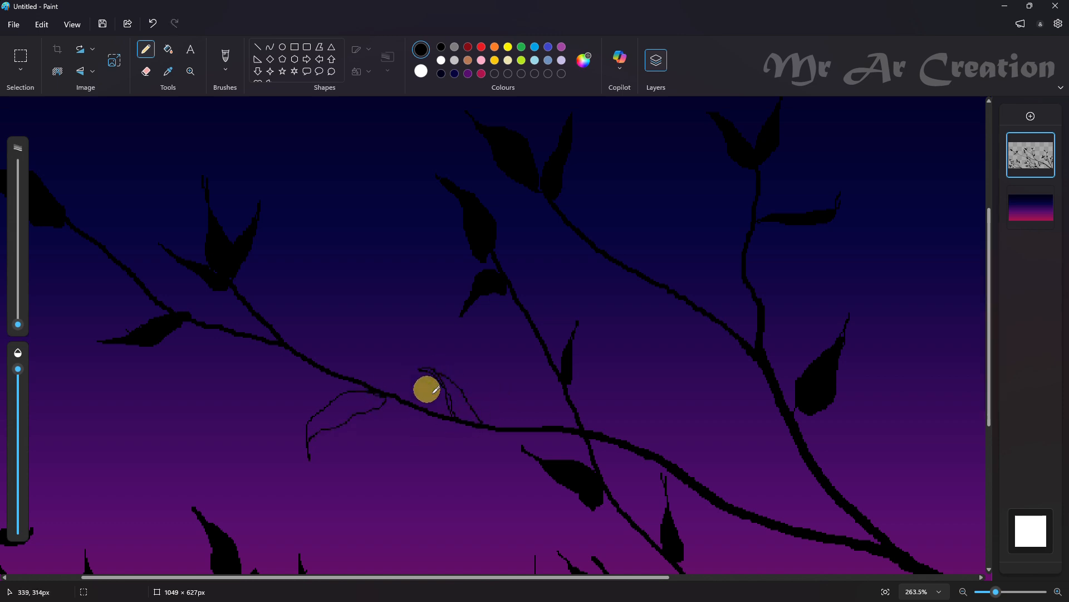
{"action": "key", "text": "ctrl+z"}
{"action": "left_click_drag", "start_coordinate": [448, 349], "coordinate": [442, 369]}
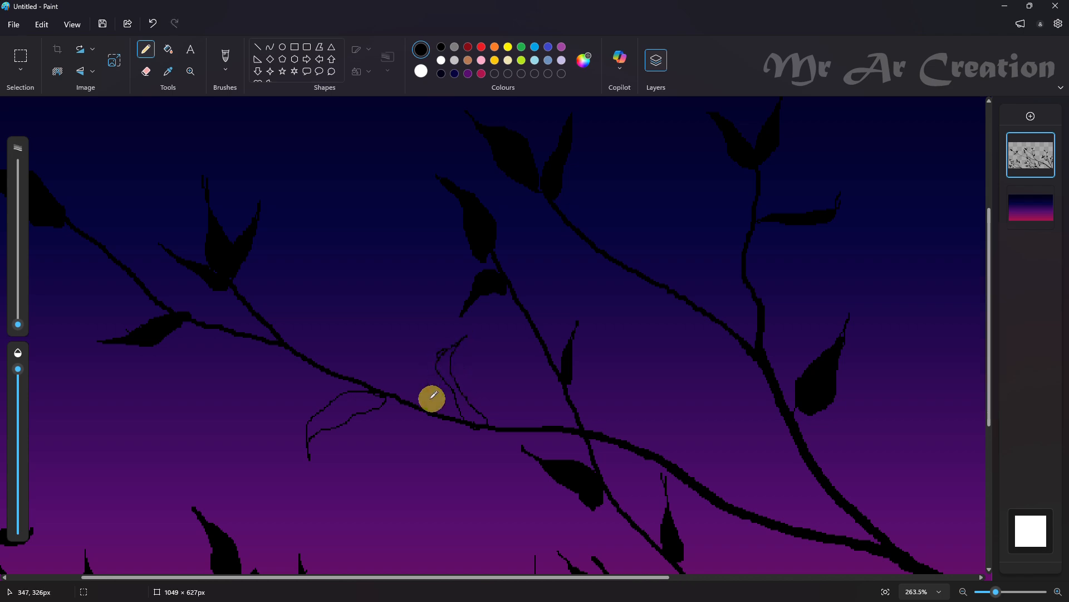
Fill the drooping leaf and the curved leaf on the long left branch with black
{"action": "left_click", "coordinate": [169, 49]}
{"action": "left_click", "coordinate": [332, 406]}
{"action": "left_click", "coordinate": [449, 372]}
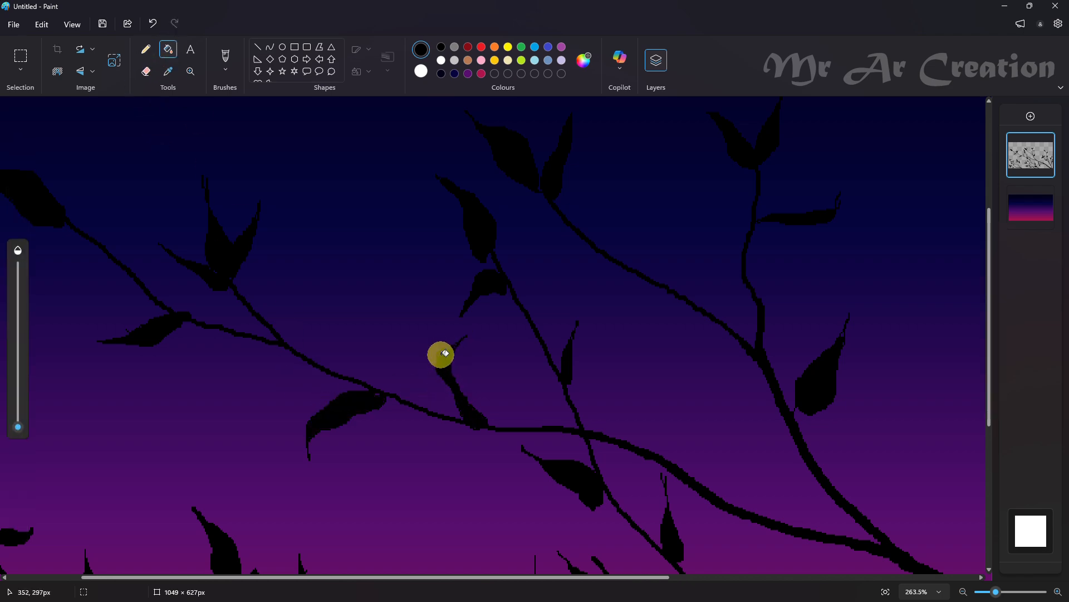
Touch up the curved leaf's narrow tip with black pencil strokes
{"action": "scroll", "coordinate": [637, 405], "scroll_direction": "down", "scroll_amount": 5}
{"action": "scroll", "coordinate": [359, 346], "scroll_direction": "up", "scroll_amount": 5}
{"action": "scroll", "coordinate": [357, 334], "scroll_direction": "up", "scroll_amount": 2}
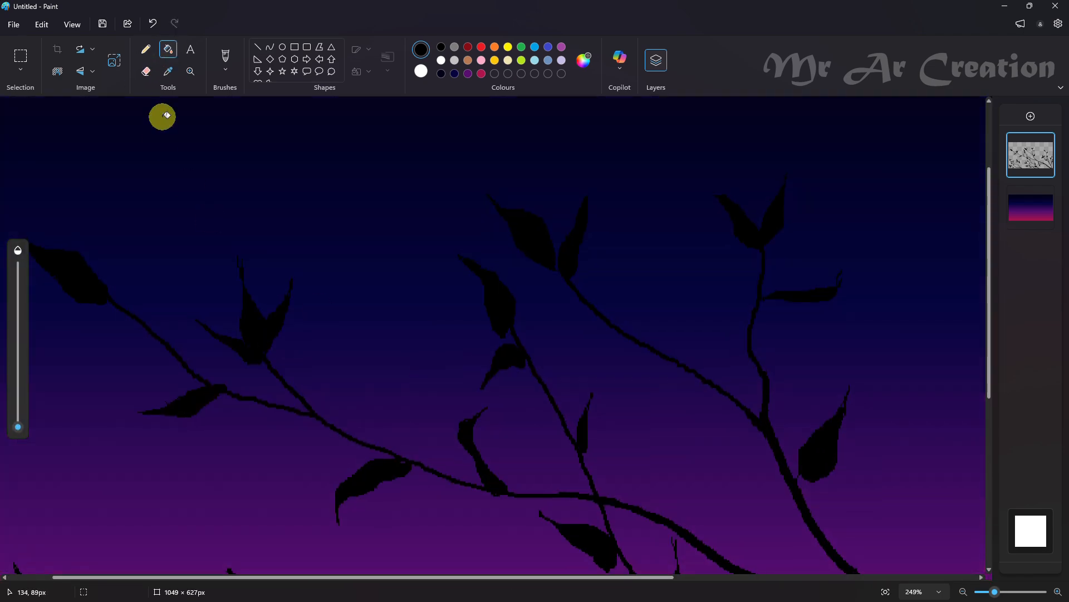
{"action": "left_click", "coordinate": [146, 50]}
{"action": "scroll", "coordinate": [453, 394], "scroll_direction": "up", "scroll_amount": 3}
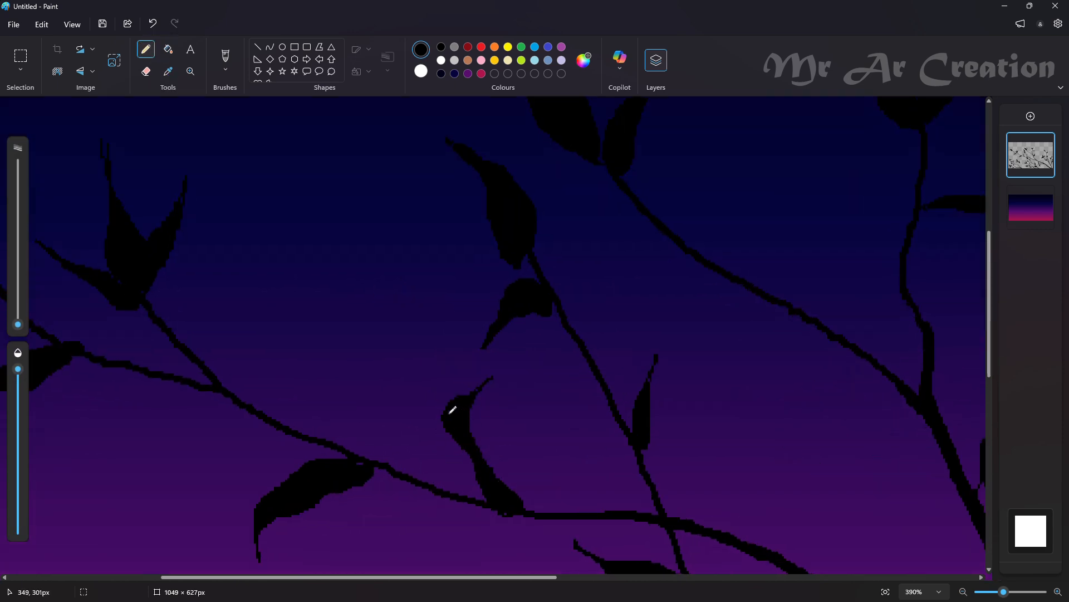
{"action": "scroll", "coordinate": [357, 462], "scroll_direction": "down", "scroll_amount": 5}
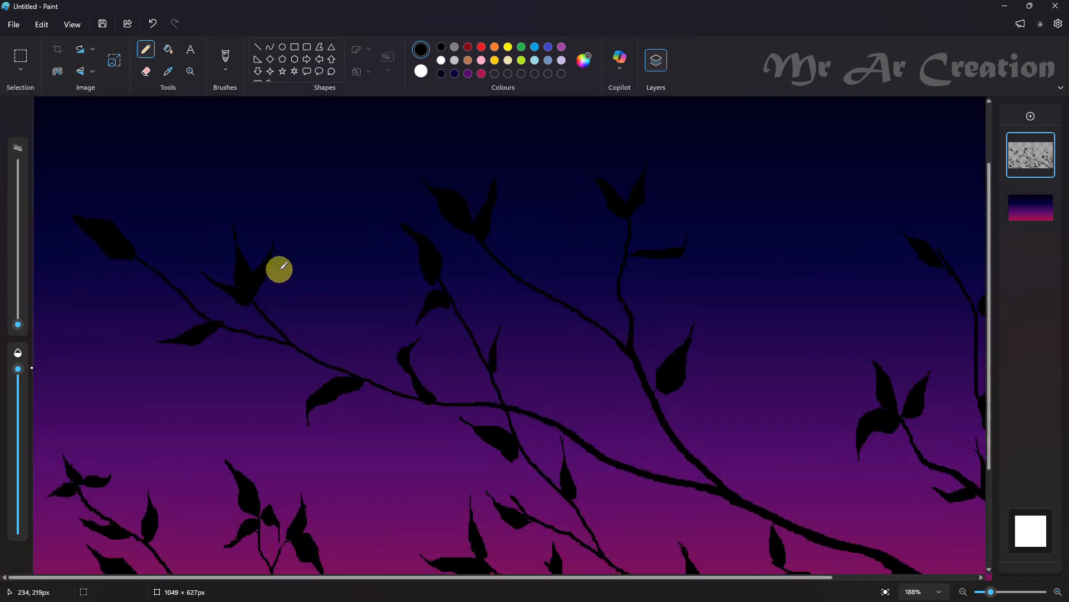
Erase the three-leaf cluster from the end of the far-left branch's short twig
{"action": "scroll", "coordinate": [149, 334], "scroll_direction": "up", "scroll_amount": 2}
{"action": "scroll", "coordinate": [149, 334], "scroll_direction": "up", "scroll_amount": 2}
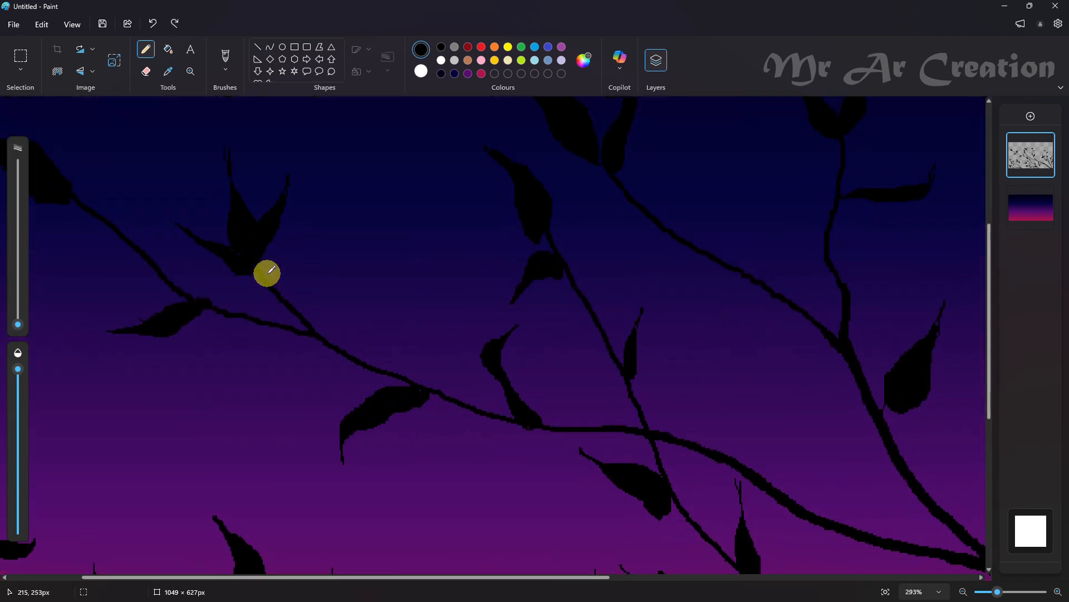
{"action": "scroll", "coordinate": [276, 251], "scroll_direction": "up", "scroll_amount": 2}
{"action": "left_click", "coordinate": [146, 71]}
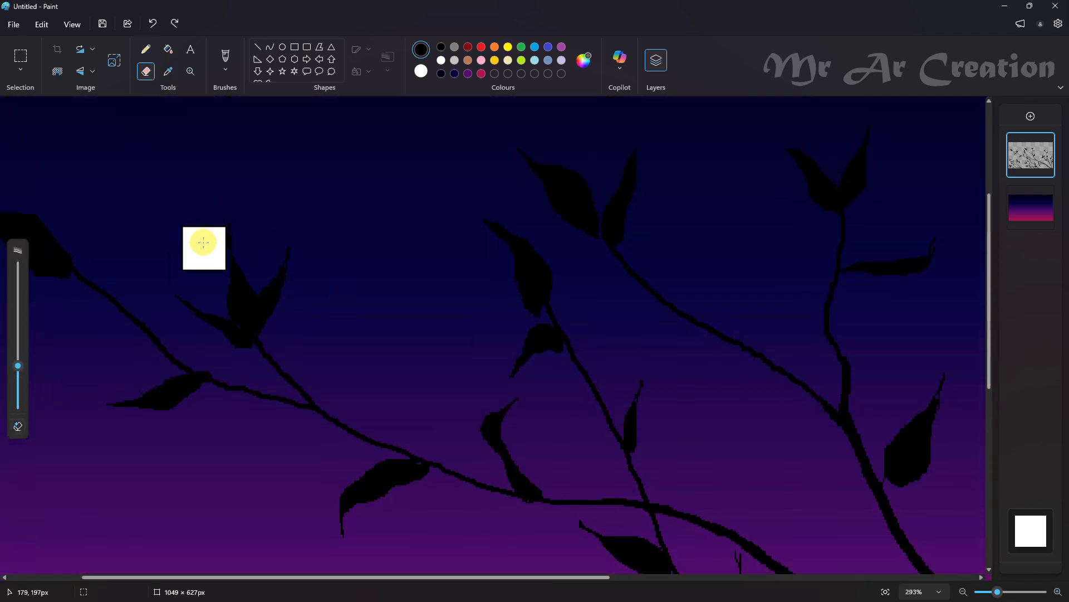
{"action": "left_click", "coordinate": [146, 49]}
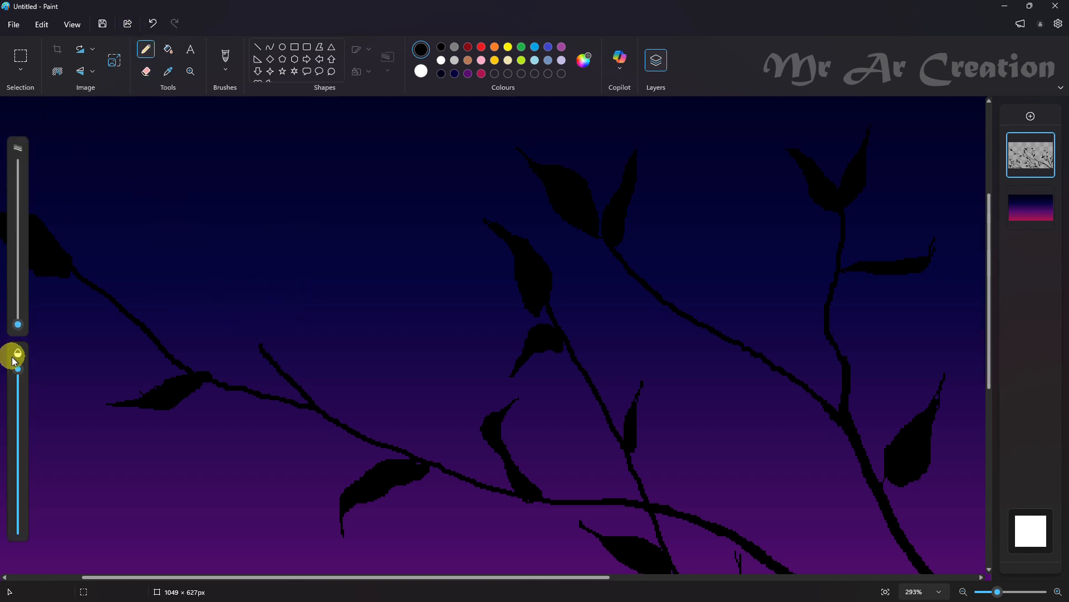
{"action": "scroll", "coordinate": [111, 356], "scroll_direction": "up", "scroll_amount": 2}
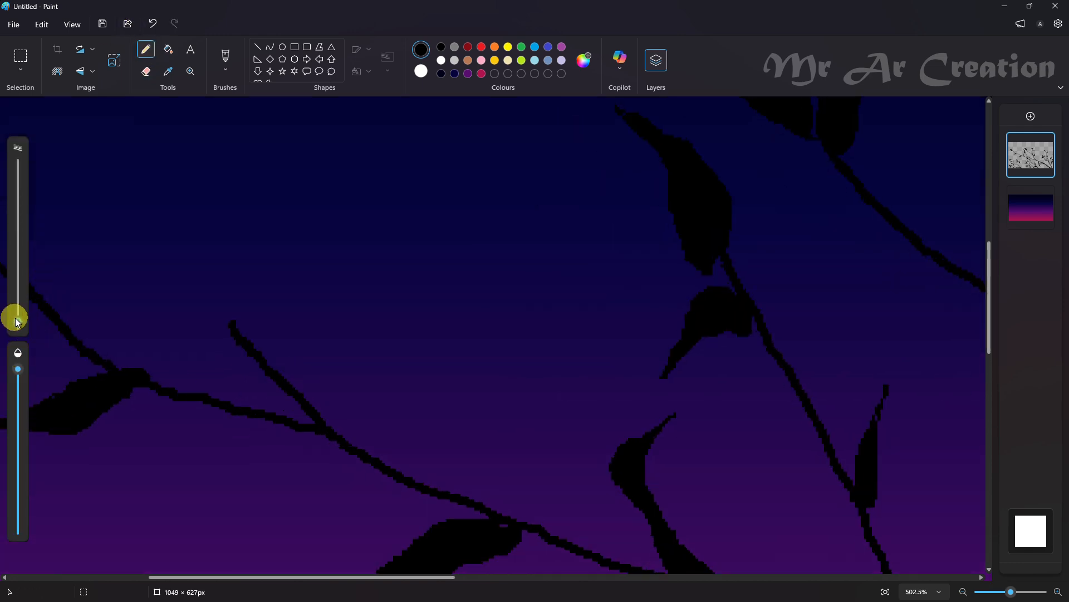
{"action": "left_click_drag", "start_coordinate": [190, 251], "coordinate": [216, 287]}
{"action": "key", "text": "ctrl+z"}
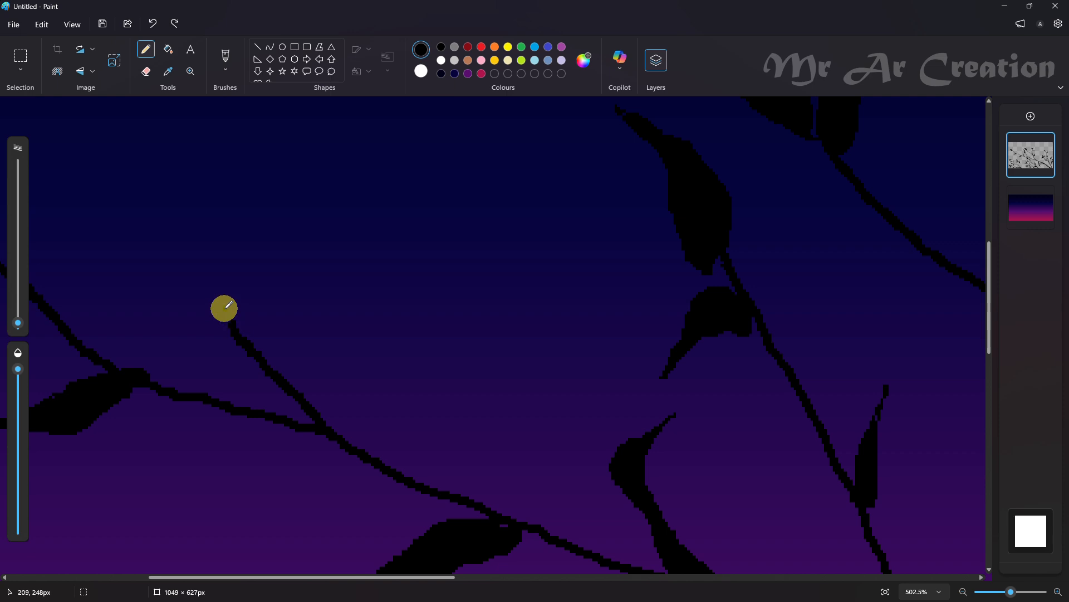
{"action": "key", "text": "ctrl+z"}
{"action": "key", "text": "ctrl+z"}
{"action": "mouse_move", "coordinate": [234, 327]}
{"action": "left_mouse_down"}
{"action": "mouse_move", "coordinate": [223, 219]}
{"action": "mouse_move", "coordinate": [234, 316]}
{"action": "left_mouse_up"}
{"action": "key", "text": "ctrl+z"}
Trim the short twig's end with the Eraser and draw two thin twigs forking from it, one slanting up-left and one upright
{"action": "key", "text": "ctrl+z"}
{"action": "left_click", "coordinate": [145, 73]}
{"action": "left_click_drag", "start_coordinate": [218, 270], "coordinate": [267, 317]}
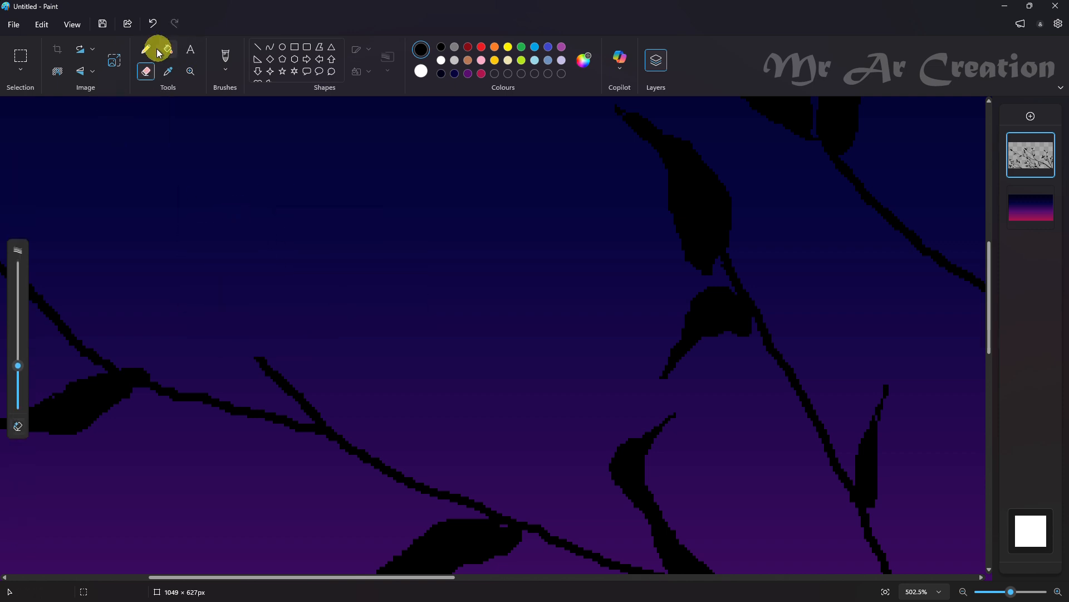
{"action": "left_click", "coordinate": [149, 50]}
{"action": "left_click_drag", "start_coordinate": [241, 191], "coordinate": [244, 221]}
{"action": "key", "text": "ctrl+z"}
{"action": "left_click_drag", "start_coordinate": [117, 252], "coordinate": [229, 337]}
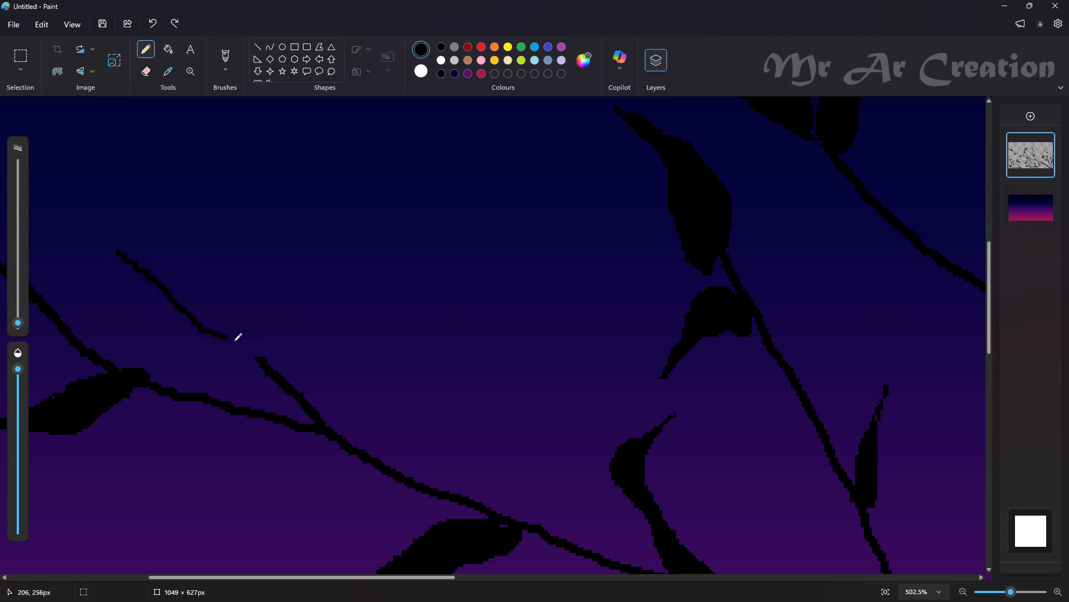
{"action": "left_click_drag", "start_coordinate": [262, 276], "coordinate": [258, 214]}
Outline five small leaves on the forked twigs: one at each tip, one below the slanting twig, one beside the upright twig and one between
{"action": "scroll", "coordinate": [267, 154], "scroll_direction": "down", "scroll_amount": 5}
{"action": "scroll", "coordinate": [192, 323], "scroll_direction": "up", "scroll_amount": 3}
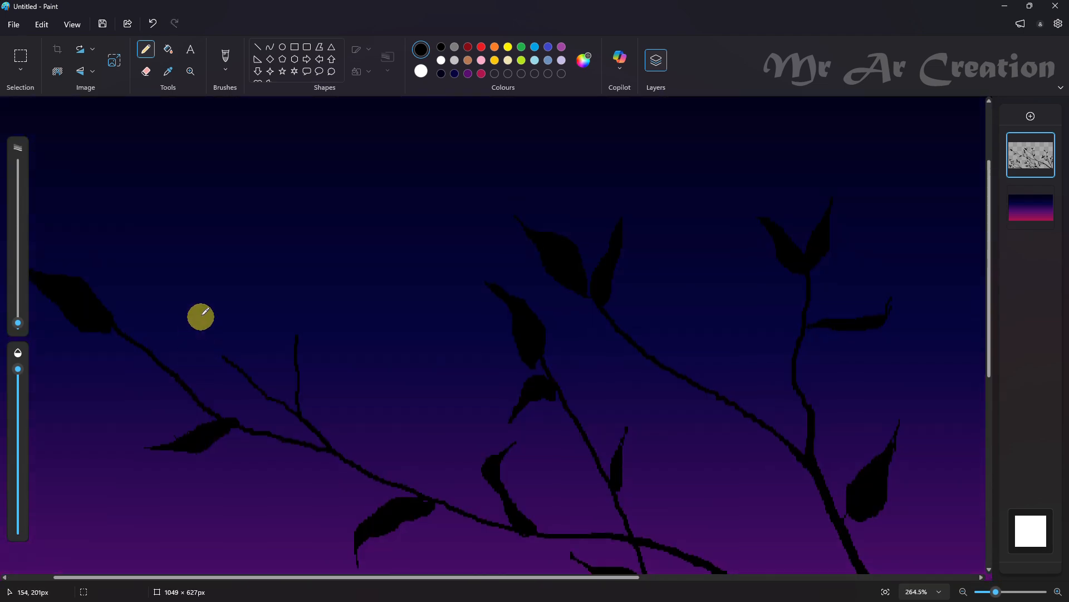
{"action": "scroll", "coordinate": [245, 315], "scroll_direction": "up", "scroll_amount": 3}
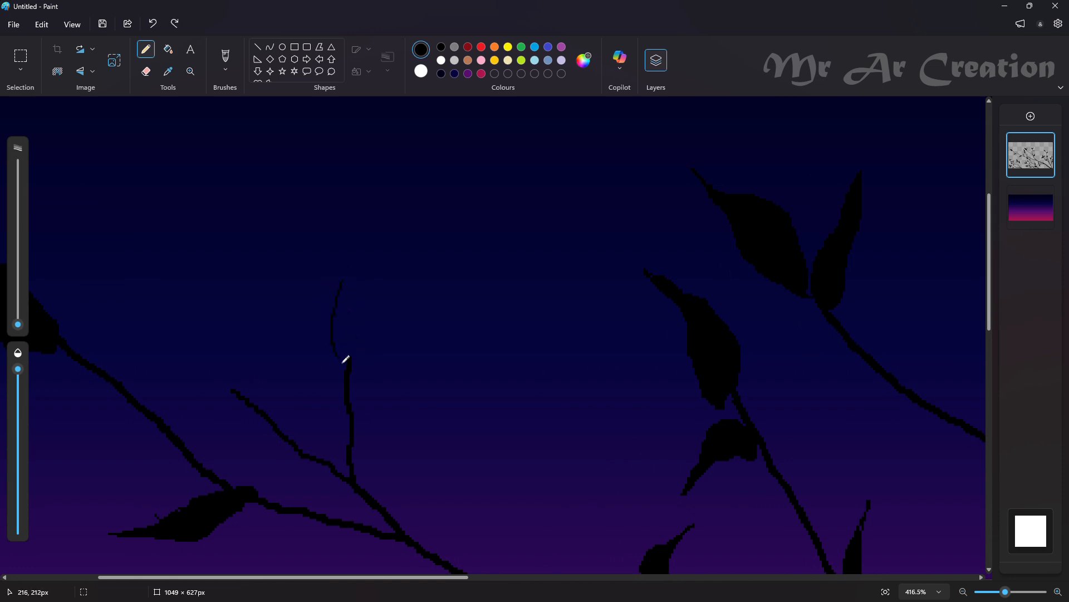
{"action": "left_click_drag", "start_coordinate": [232, 390], "coordinate": [218, 382]}
{"action": "left_click", "coordinate": [283, 434]}
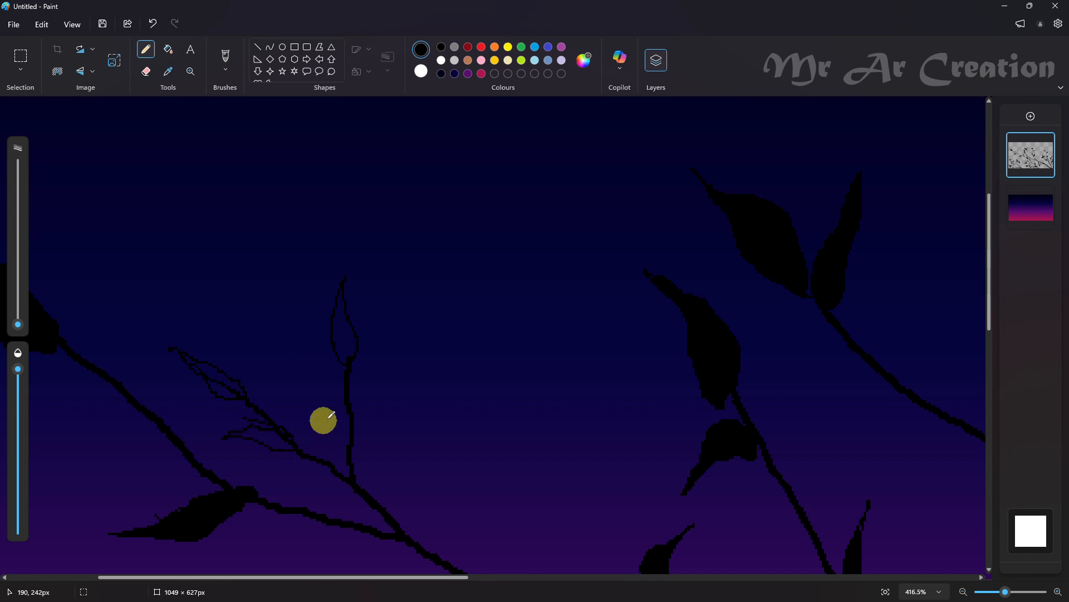
{"action": "left_click_drag", "start_coordinate": [353, 425], "coordinate": [399, 360]}
{"action": "mouse_move", "coordinate": [332, 436]}
{"action": "left_mouse_down"}
{"action": "mouse_move", "coordinate": [323, 464]}
{"action": "mouse_move", "coordinate": [325, 422]}
{"action": "mouse_move", "coordinate": [299, 374]}
{"action": "mouse_move", "coordinate": [335, 442]}
{"action": "left_mouse_up"}
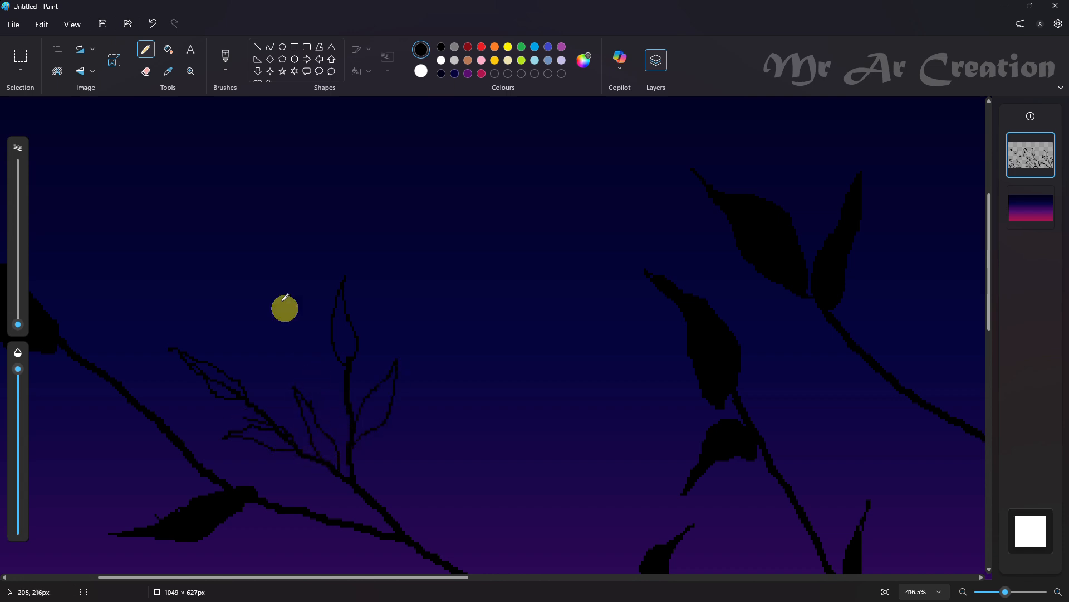
Fill the five small leaves on the forked twigs with black and erase the stray line above the lower sideways leaf
{"action": "left_click", "coordinate": [168, 49]}
{"action": "left_click", "coordinate": [225, 385]}
{"action": "left_click", "coordinate": [337, 333]}
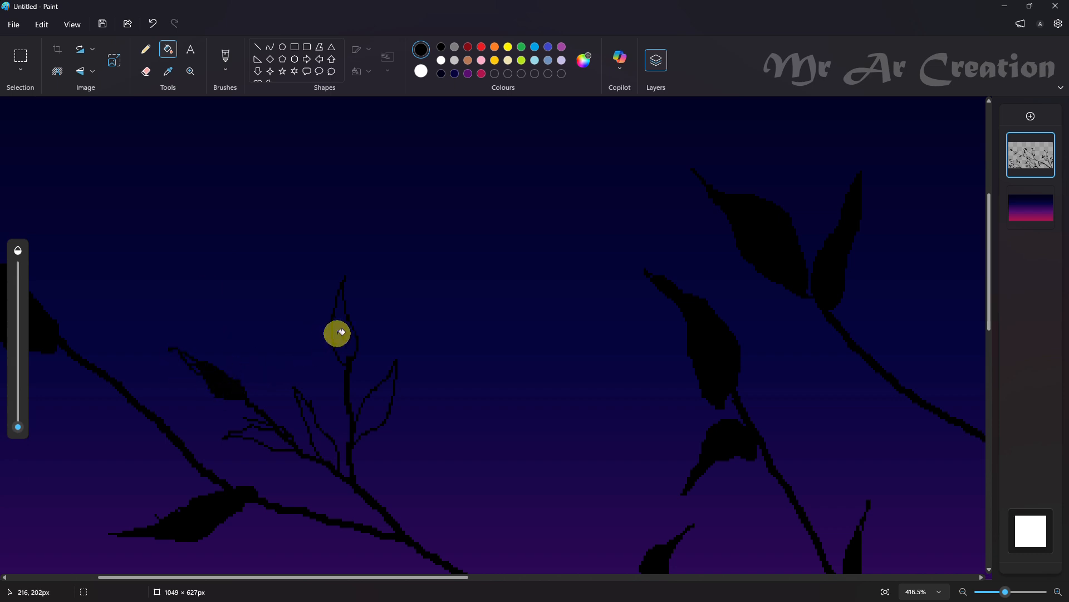
{"action": "left_click", "coordinate": [381, 408]}
{"action": "left_click", "coordinate": [334, 440]}
{"action": "scroll", "coordinate": [218, 525], "scroll_direction": "up", "scroll_amount": 3, "text": "ctrl"}
{"action": "scroll", "coordinate": [306, 421], "scroll_direction": "up", "scroll_amount": 3, "text": "ctrl"}
{"action": "left_click", "coordinate": [262, 346]}
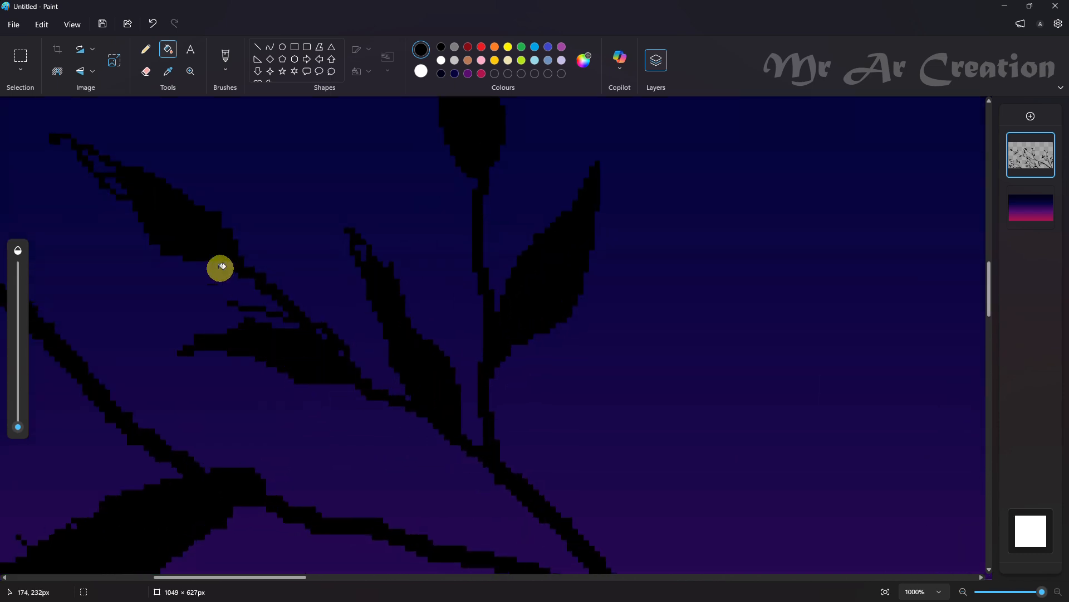
{"action": "left_click", "coordinate": [145, 70]}
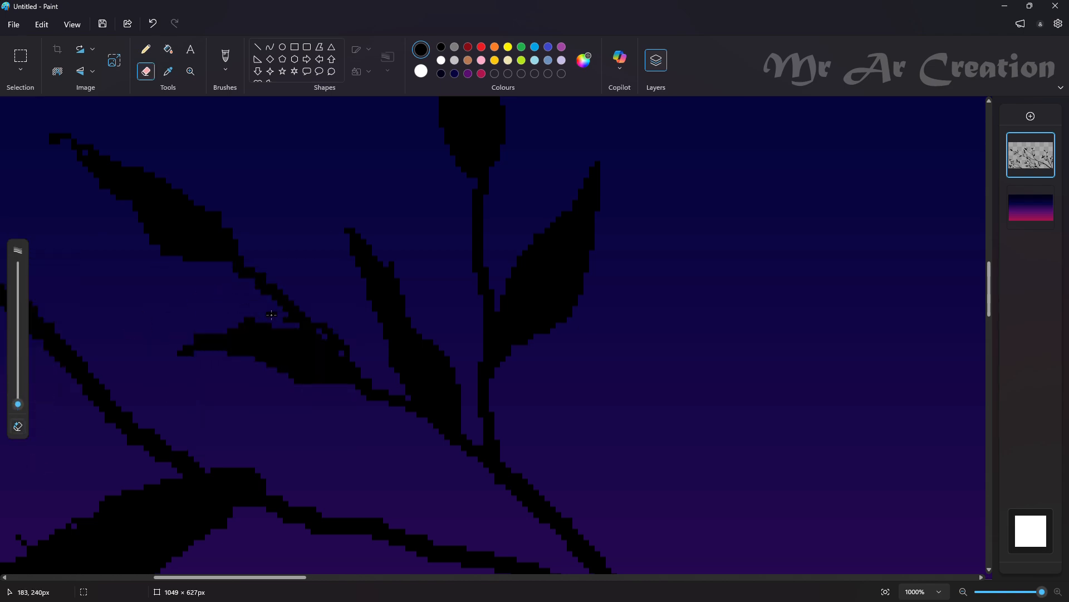
{"action": "scroll", "coordinate": [290, 322], "scroll_direction": "down", "scroll_amount": 6, "text": "ctrl"}
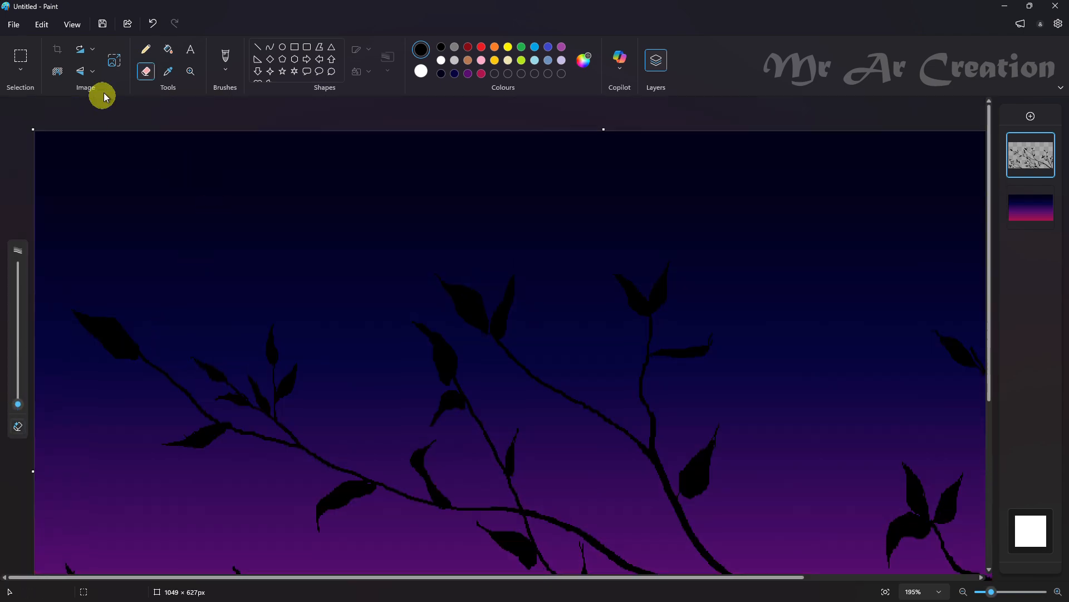
Outline a drooping leaf and an upright leaf just behind the far-left branch's tip leaf and fill both with black
{"action": "left_click", "coordinate": [146, 49]}
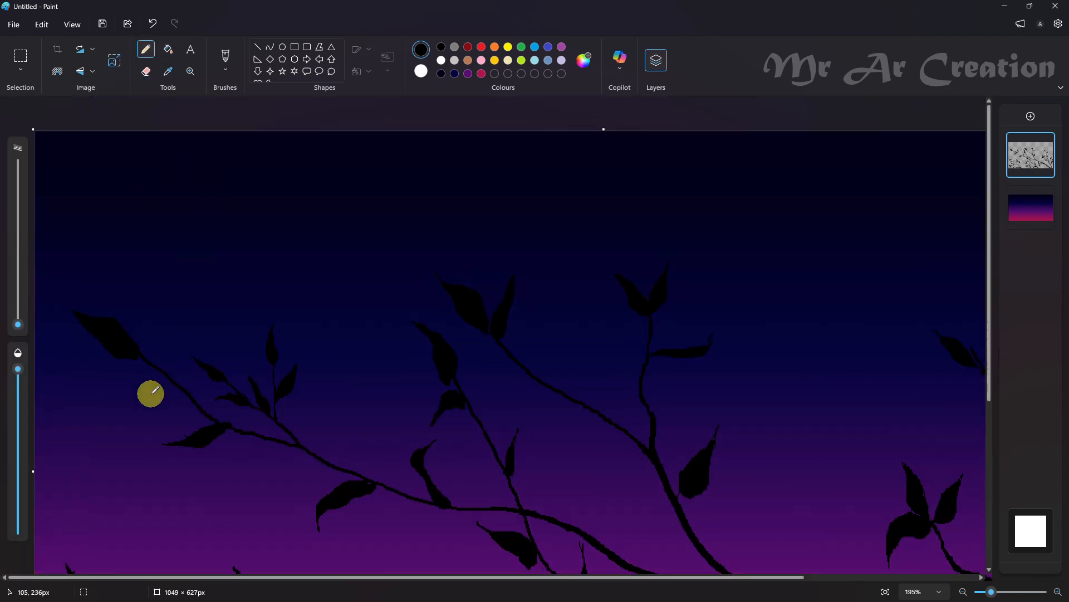
{"action": "scroll", "coordinate": [150, 394], "scroll_direction": "up", "scroll_amount": 2, "text": "ctrl"}
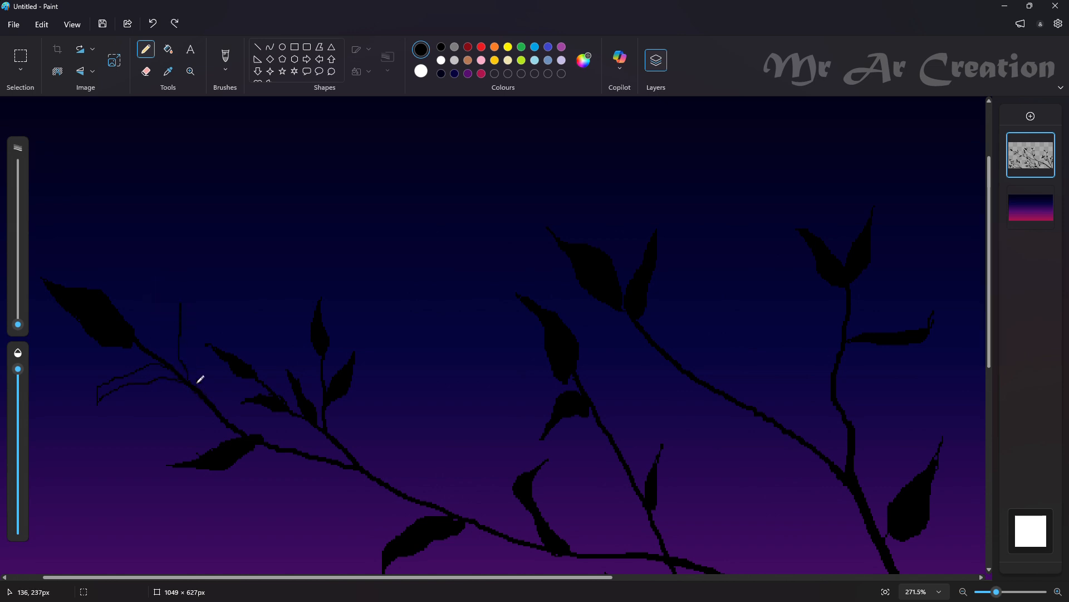
{"action": "scroll", "coordinate": [140, 341], "scroll_direction": "up", "scroll_amount": 3, "text": "ctrl"}
{"action": "left_click", "coordinate": [168, 49]}
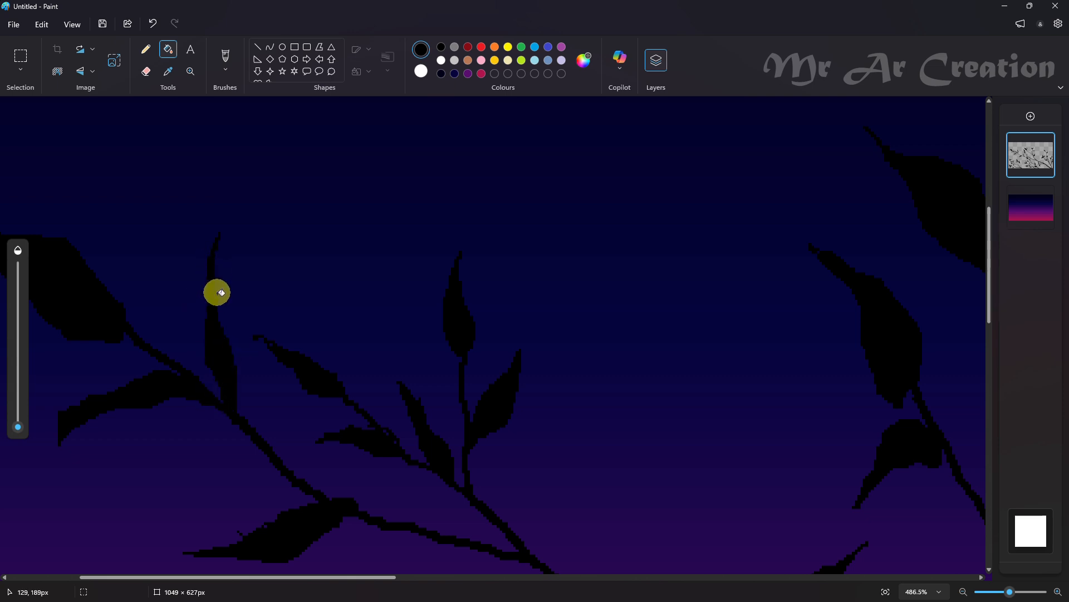
{"action": "scroll", "coordinate": [212, 292], "scroll_direction": "down", "scroll_amount": 5, "text": "ctrl"}
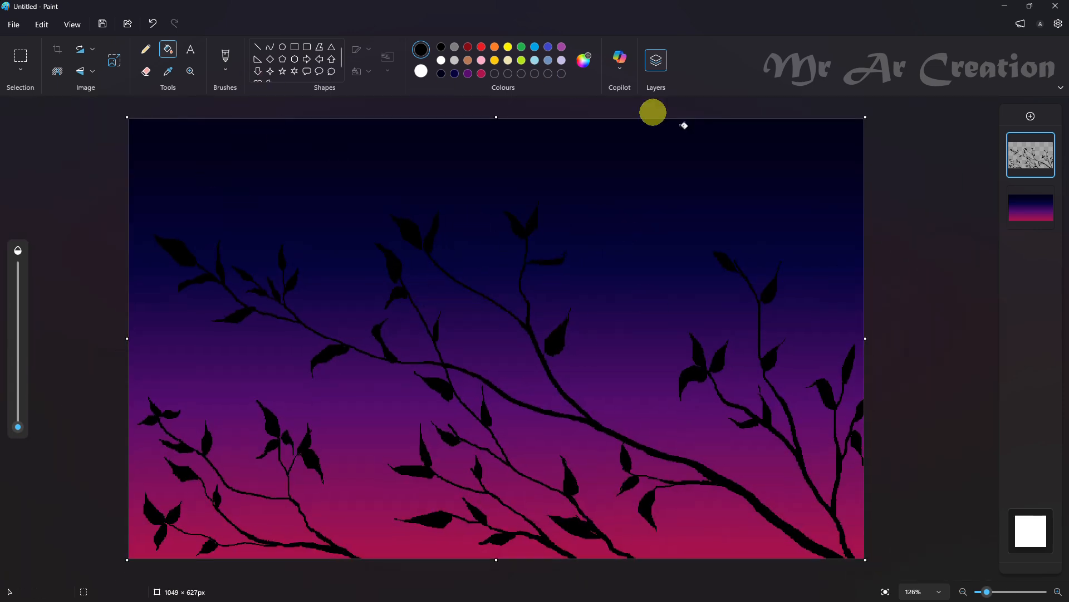
{"action": "left_click", "coordinate": [146, 49]}
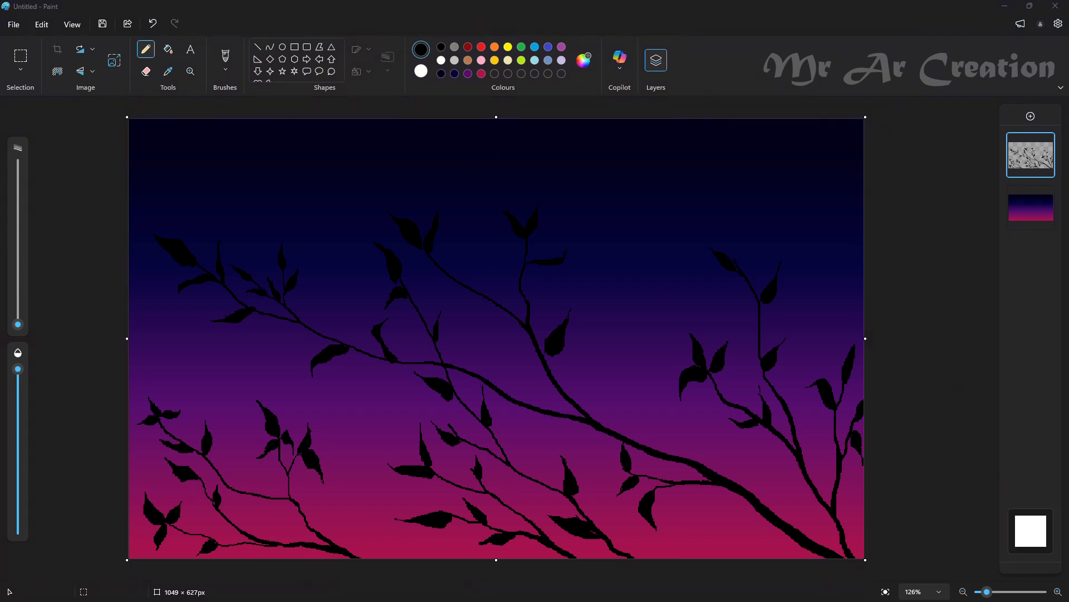
Add a new layer and outline a small left-facing perched bird in black above the middle branch
{"action": "left_click", "coordinate": [1030, 117]}
{"action": "scroll", "coordinate": [501, 362], "scroll_direction": "up", "scroll_amount": 4, "text": "ctrl"}
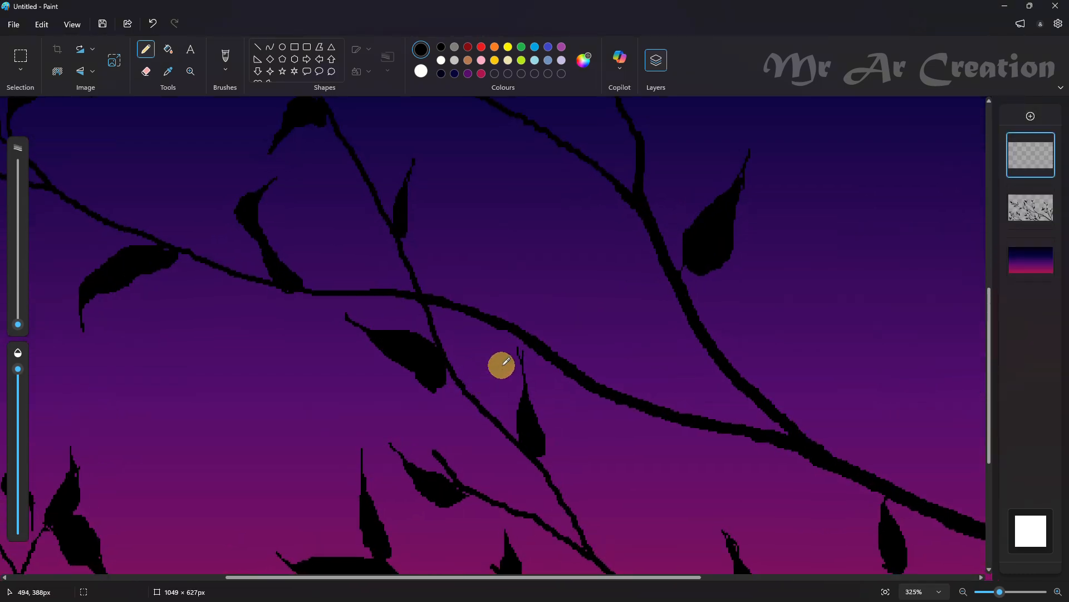
{"action": "scroll", "coordinate": [471, 328], "scroll_direction": "up", "scroll_amount": 3, "text": "ctrl"}
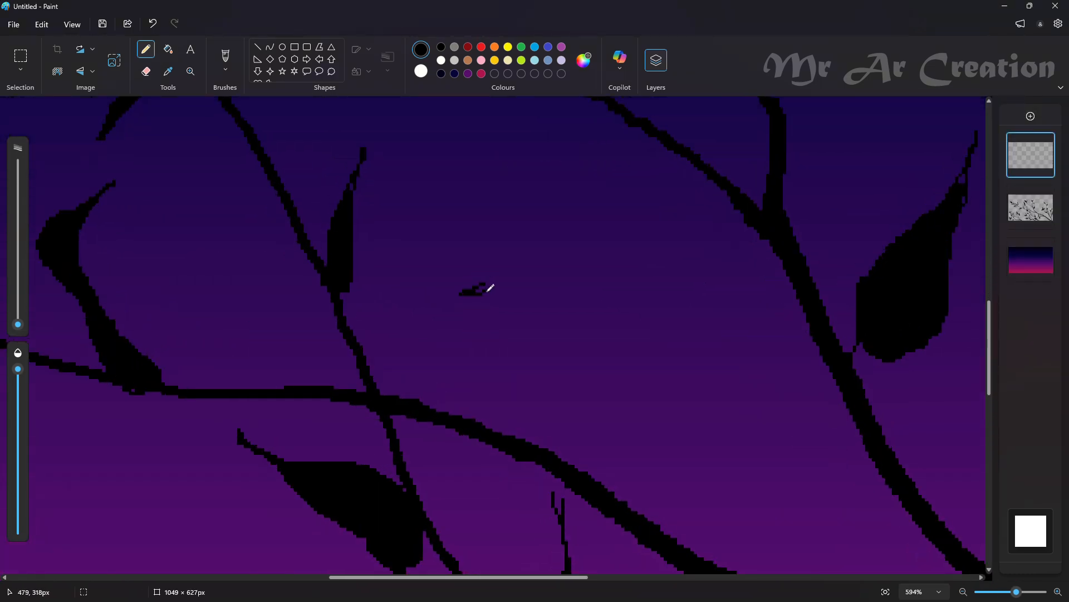
{"action": "left_click_drag", "start_coordinate": [524, 305], "coordinate": [569, 385]}
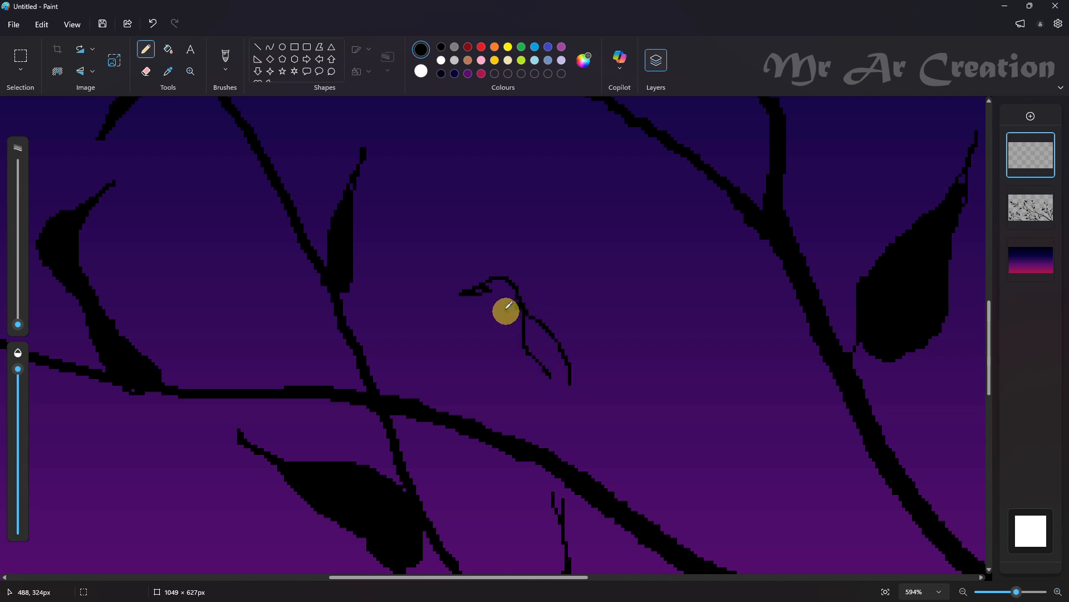
{"action": "mouse_move", "coordinate": [508, 313]}
{"action": "left_mouse_down"}
{"action": "mouse_move", "coordinate": [536, 384]}
{"action": "mouse_move", "coordinate": [562, 386]}
{"action": "mouse_move", "coordinate": [539, 378]}
{"action": "mouse_move", "coordinate": [548, 393]}
{"action": "mouse_move", "coordinate": [527, 375]}
{"action": "mouse_move", "coordinate": [504, 391]}
{"action": "mouse_move", "coordinate": [544, 379]}
{"action": "mouse_move", "coordinate": [586, 408]}
{"action": "left_mouse_up"}
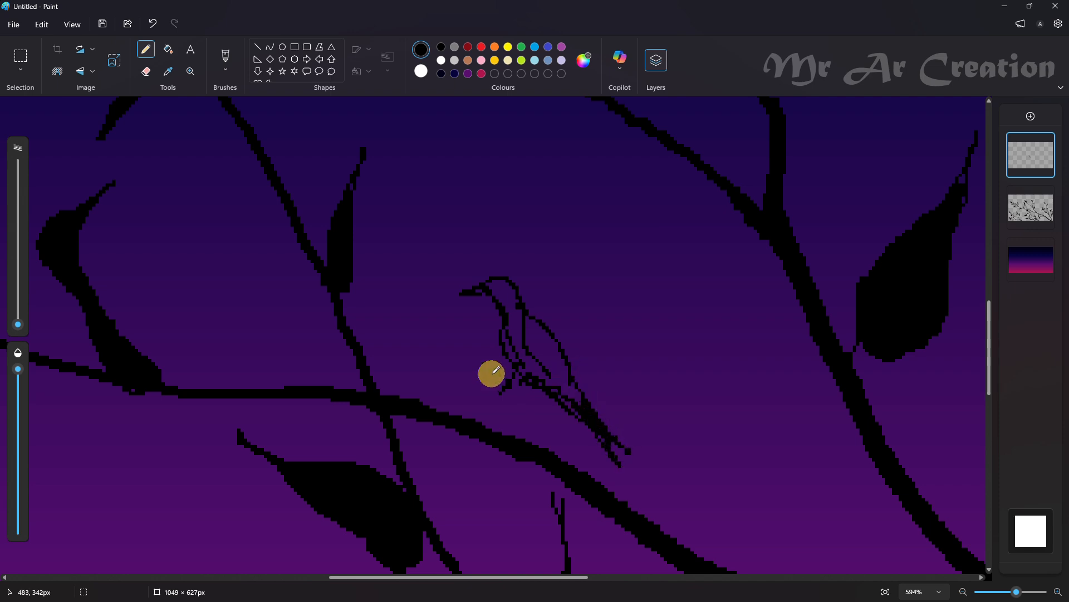
Thicken the bird's beak, draw its legs and feet, and fill its body with black
{"action": "left_click_drag", "start_coordinate": [521, 376], "coordinate": [515, 366]}
{"action": "left_click", "coordinate": [480, 291]}
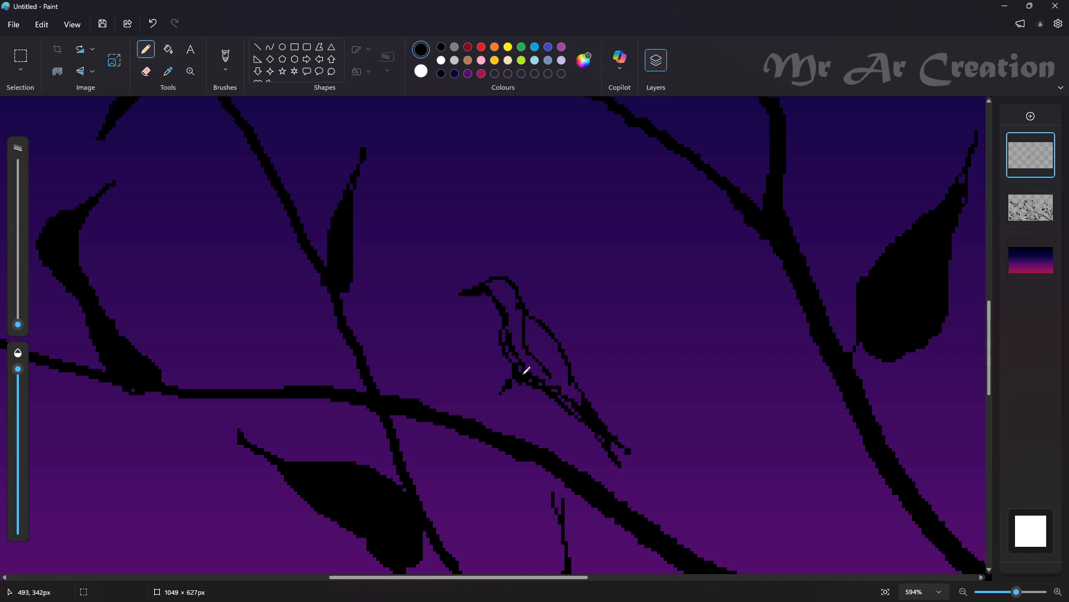
{"action": "left_click_drag", "start_coordinate": [523, 381], "coordinate": [517, 393]}
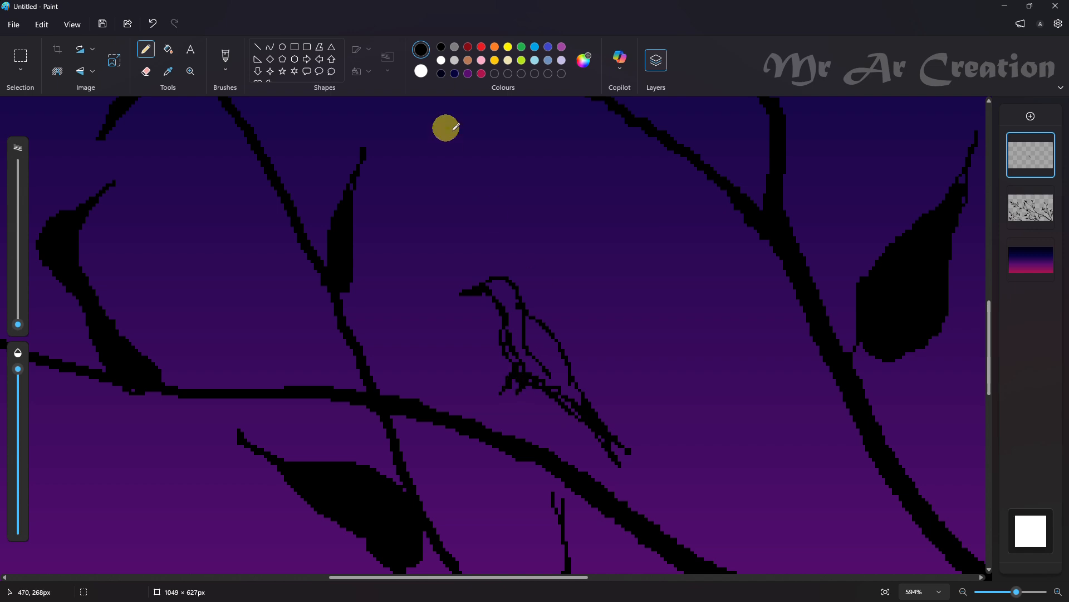
{"action": "left_click", "coordinate": [168, 49]}
{"action": "left_click", "coordinate": [499, 294]}
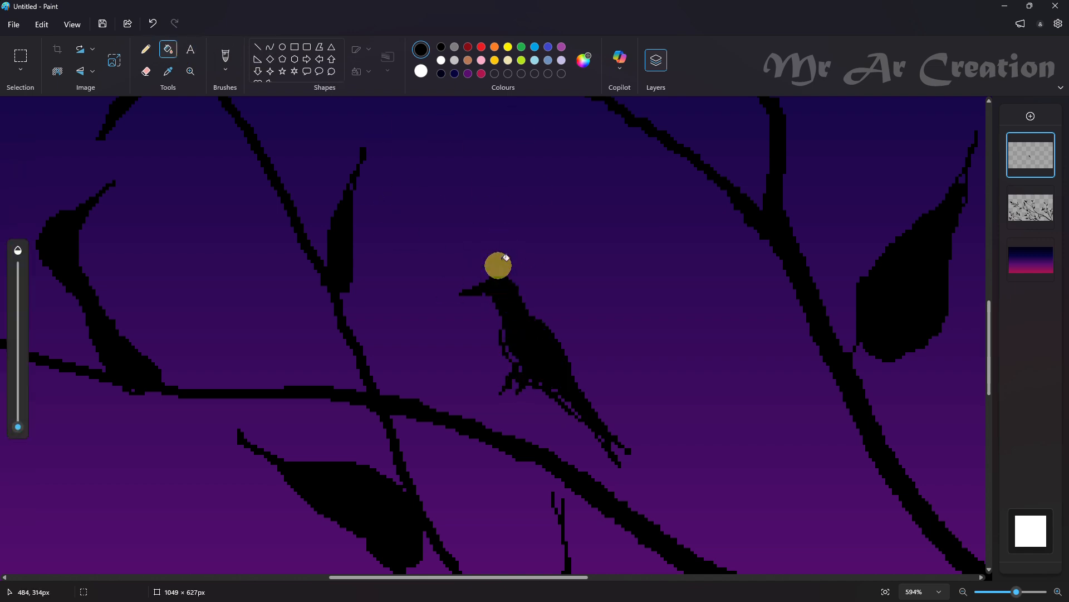
Fill the remaining gaps in the bird's breast and tail with black Pencil strokes
{"action": "left_click", "coordinate": [146, 51]}
{"action": "scroll", "coordinate": [423, 399], "scroll_direction": "up", "scroll_amount": 2}
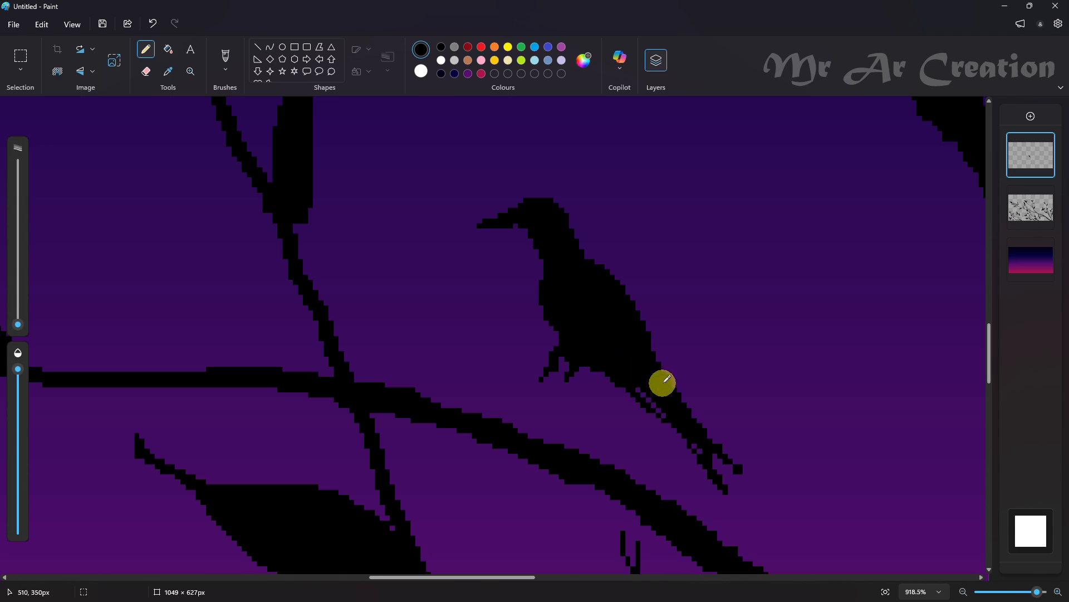
{"action": "scroll", "coordinate": [661, 382], "scroll_direction": "down", "scroll_amount": 9}
{"action": "left_click", "coordinate": [20, 56]}
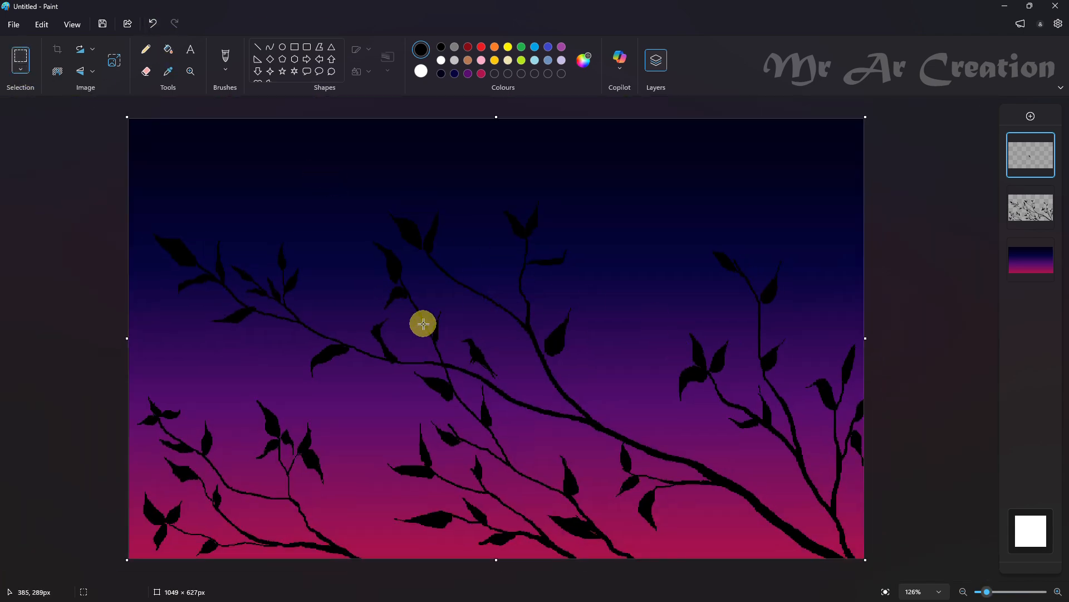
{"action": "left_click_drag", "start_coordinate": [459, 322], "coordinate": [534, 253]}
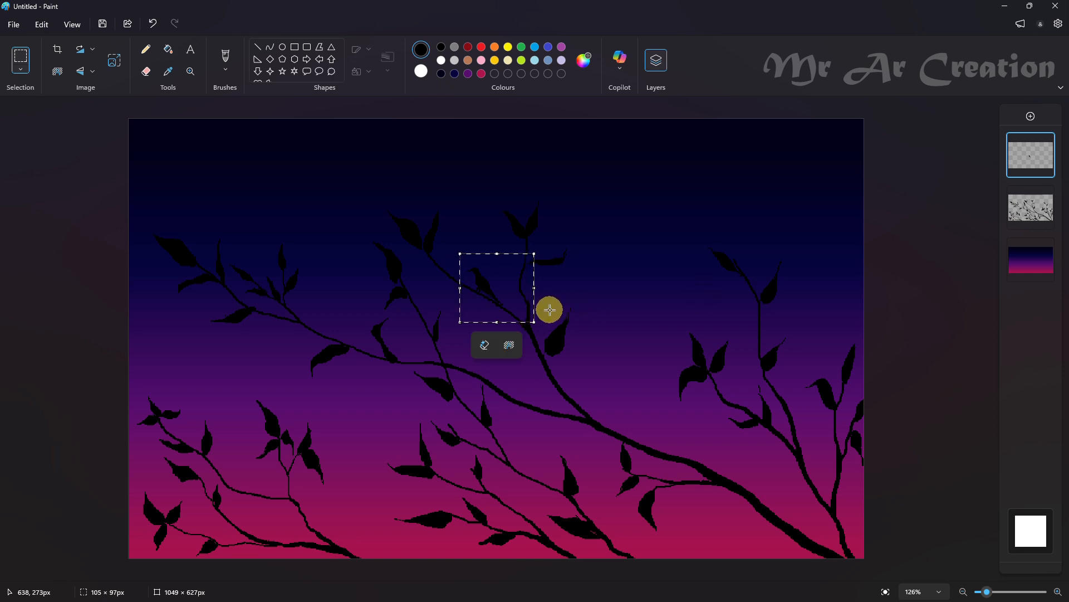
{"action": "left_click_drag", "start_coordinate": [505, 315], "coordinate": [528, 410]}
{"action": "left_click", "coordinate": [490, 377]}
{"action": "left_click_drag", "start_coordinate": [488, 377], "coordinate": [484, 370]}
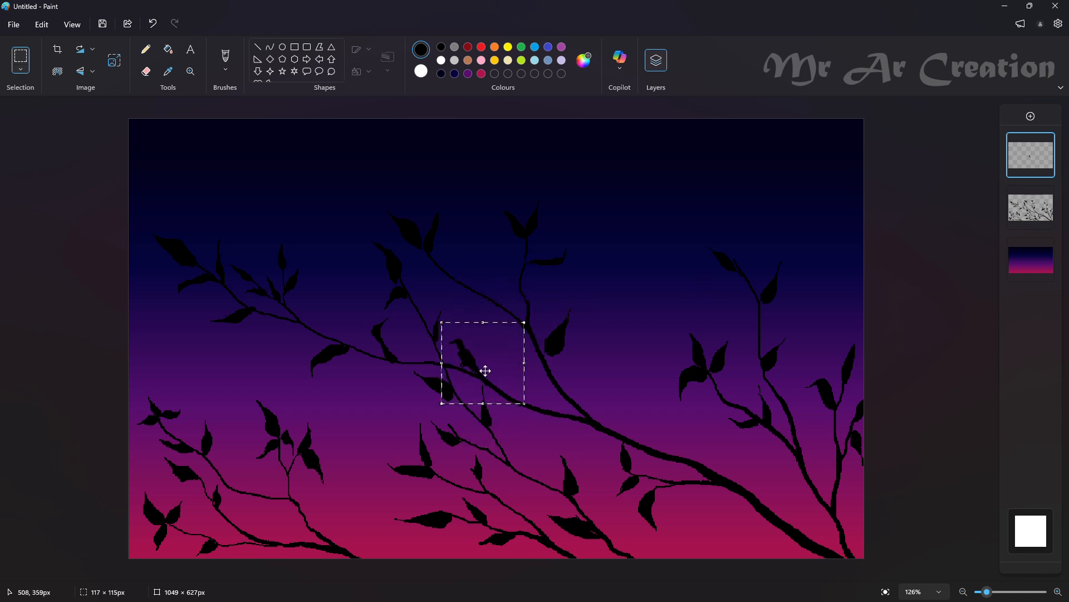
{"action": "left_click", "coordinate": [518, 299]}
{"action": "key", "text": "ctrl+z"}
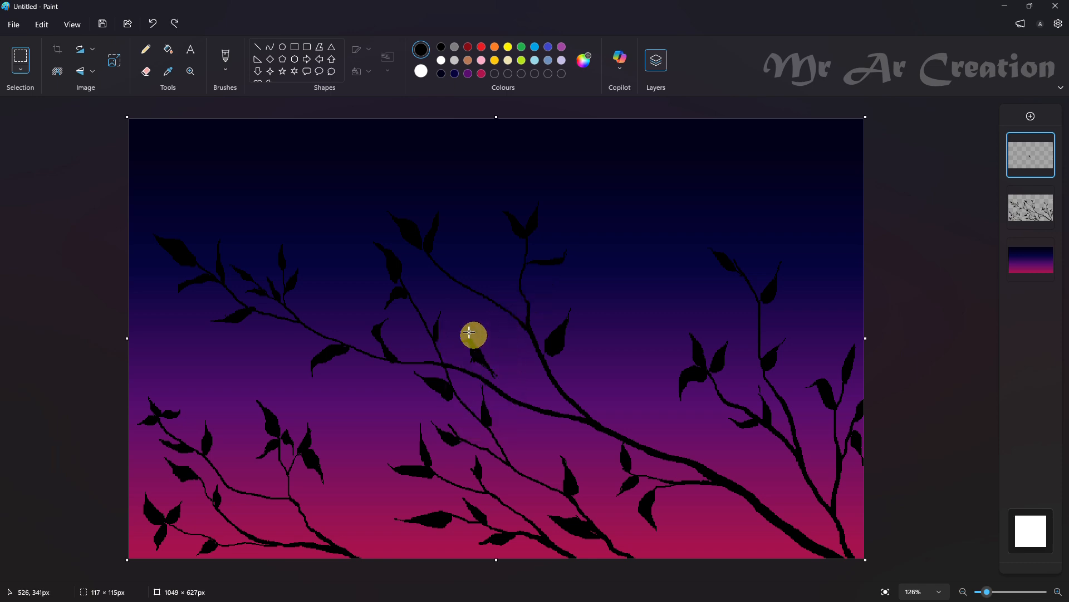
Select the bird and move it so its feet rest on the middle branch
{"action": "left_click_drag", "start_coordinate": [453, 327], "coordinate": [509, 395]}
{"action": "mouse_move", "coordinate": [481, 350]}
{"action": "left_mouse_down"}
{"action": "mouse_move", "coordinate": [374, 346]}
{"action": "mouse_move", "coordinate": [473, 370]}
{"action": "mouse_move", "coordinate": [477, 272]}
{"action": "mouse_move", "coordinate": [480, 365]}
{"action": "left_mouse_up"}
{"action": "scroll", "coordinate": [537, 362], "scroll_direction": "up", "scroll_amount": 10}
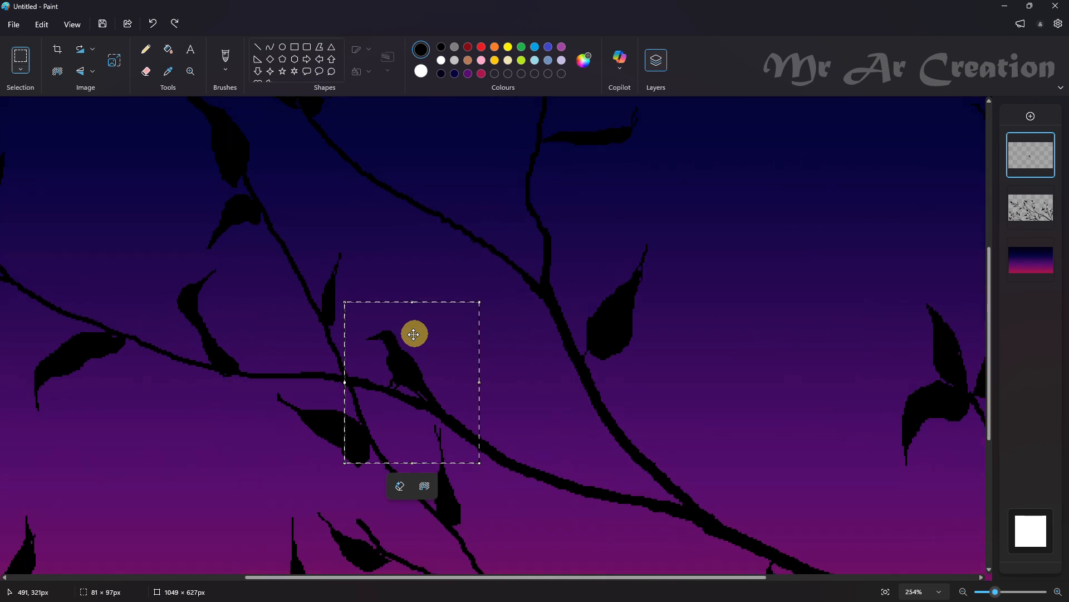
{"action": "left_click", "coordinate": [618, 268]}
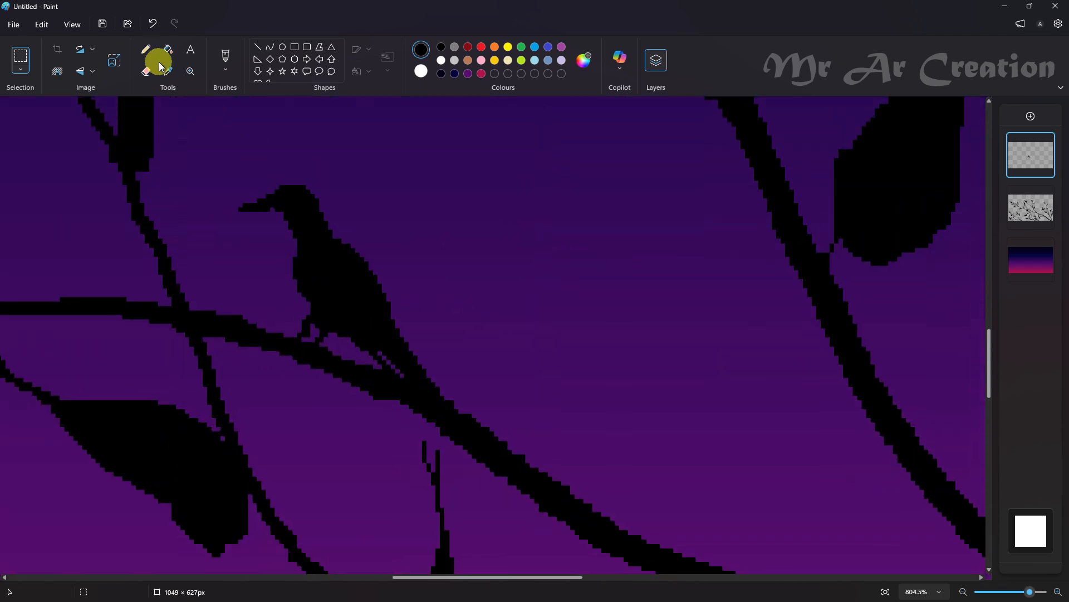
Shorten the perched bird's beak with the Eraser
{"action": "left_click", "coordinate": [146, 71]}
{"action": "scroll", "coordinate": [267, 214], "scroll_direction": "up", "scroll_amount": 3}
{"action": "scroll", "coordinate": [254, 355], "scroll_direction": "down", "scroll_amount": 3}
{"action": "scroll", "coordinate": [271, 307], "scroll_direction": "up", "scroll_amount": 2}
{"action": "scroll", "coordinate": [276, 356], "scroll_direction": "up", "scroll_amount": 3}
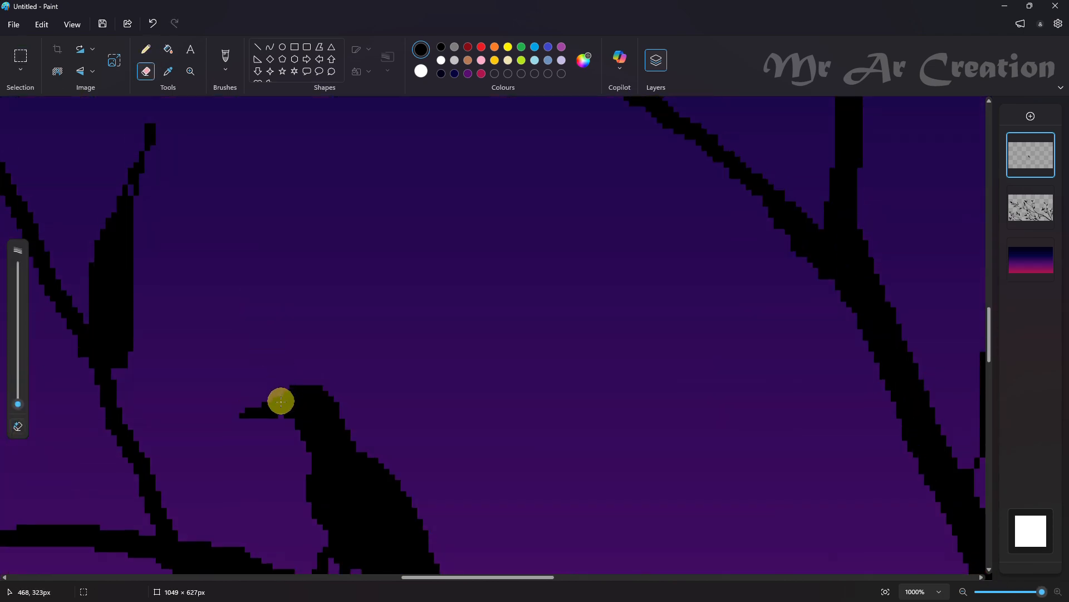
{"action": "mouse_move", "coordinate": [269, 402]}
{"action": "left_mouse_down"}
{"action": "mouse_move", "coordinate": [217, 416]}
{"action": "mouse_move", "coordinate": [238, 418]}
{"action": "left_mouse_up"}
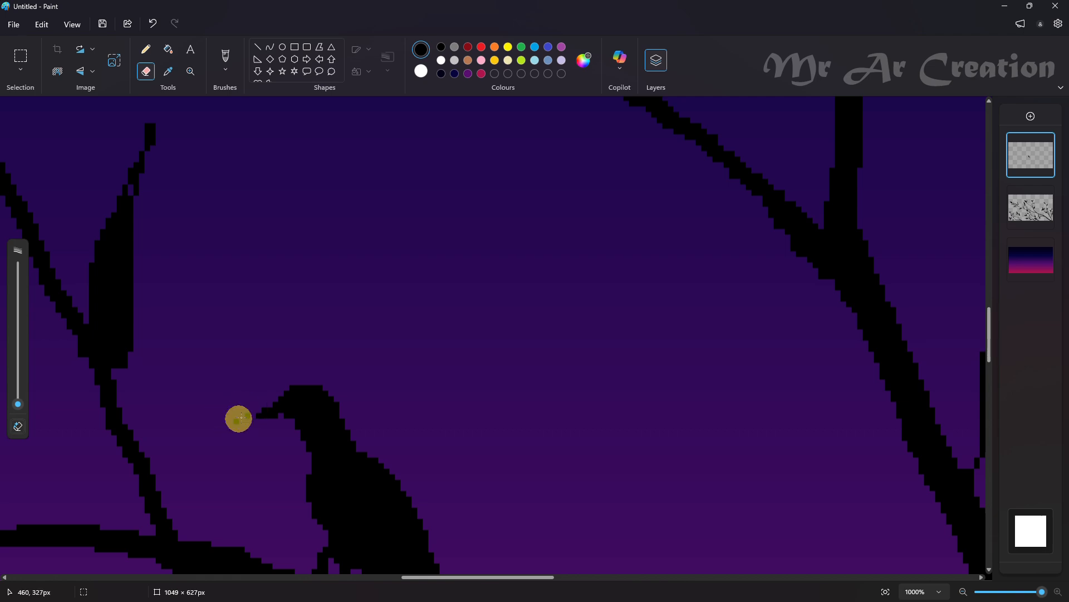
{"action": "scroll", "coordinate": [537, 379], "scroll_direction": "down", "scroll_amount": 5}
{"action": "scroll", "coordinate": [454, 408], "scroll_direction": "up", "scroll_amount": 4}
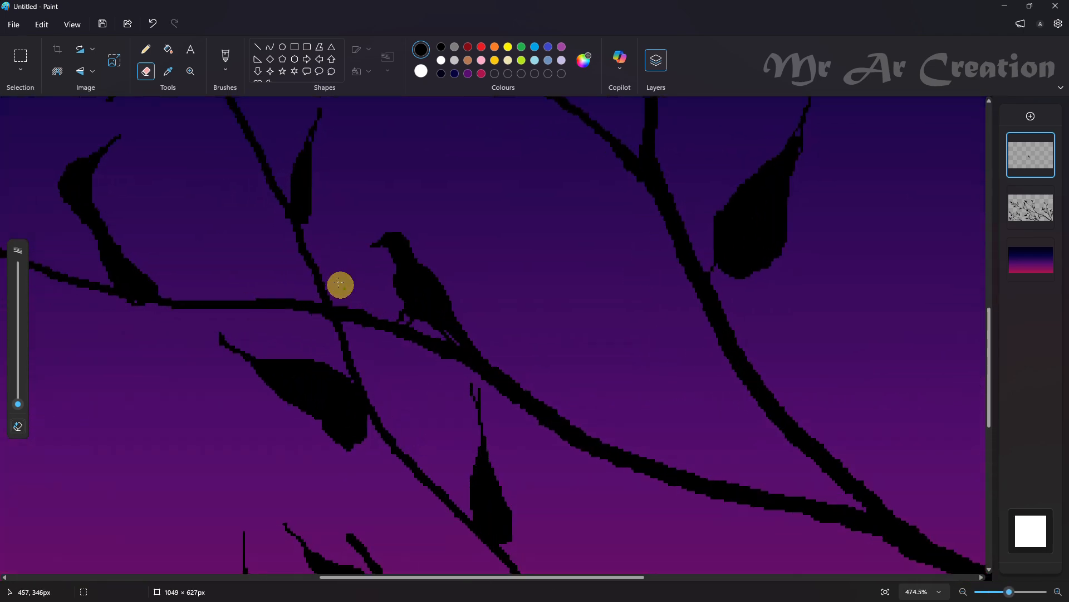
Extend the perched bird's tail slightly below the branch with the Pencil, undoing the misplaced stroke
{"action": "left_click", "coordinate": [145, 56]}
{"action": "left_click", "coordinate": [457, 347]}
{"action": "key", "text": "ctrl+z"}
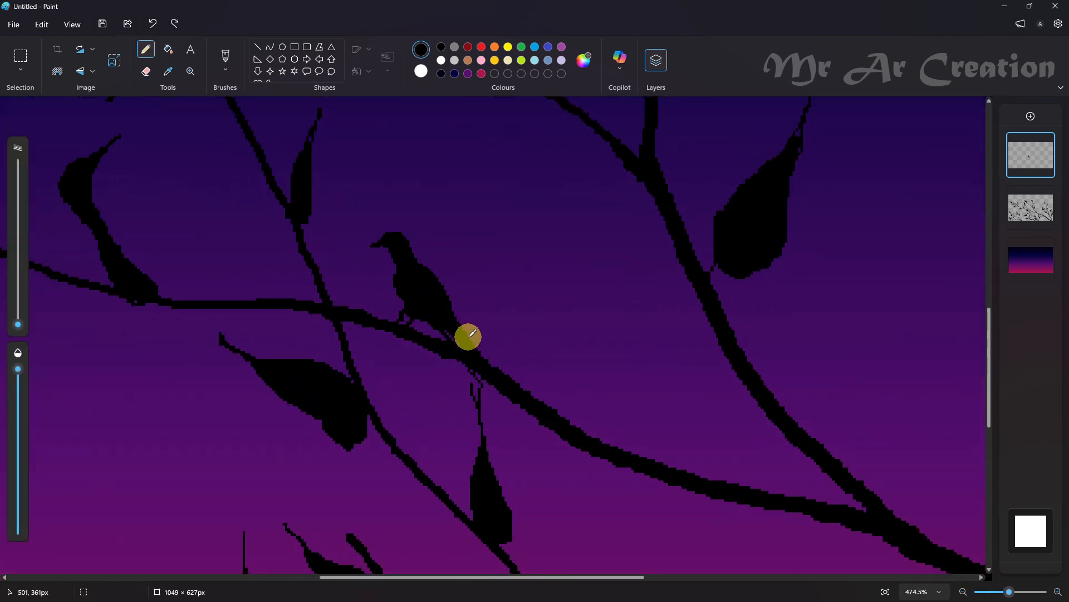
Place a horizontally flipped copy of the perched bird on the lower-left branch and trim its tail end with the Eraser
{"action": "scroll", "coordinate": [471, 417], "scroll_direction": "down", "scroll_amount": 4}
{"action": "left_click", "coordinate": [18, 55]}
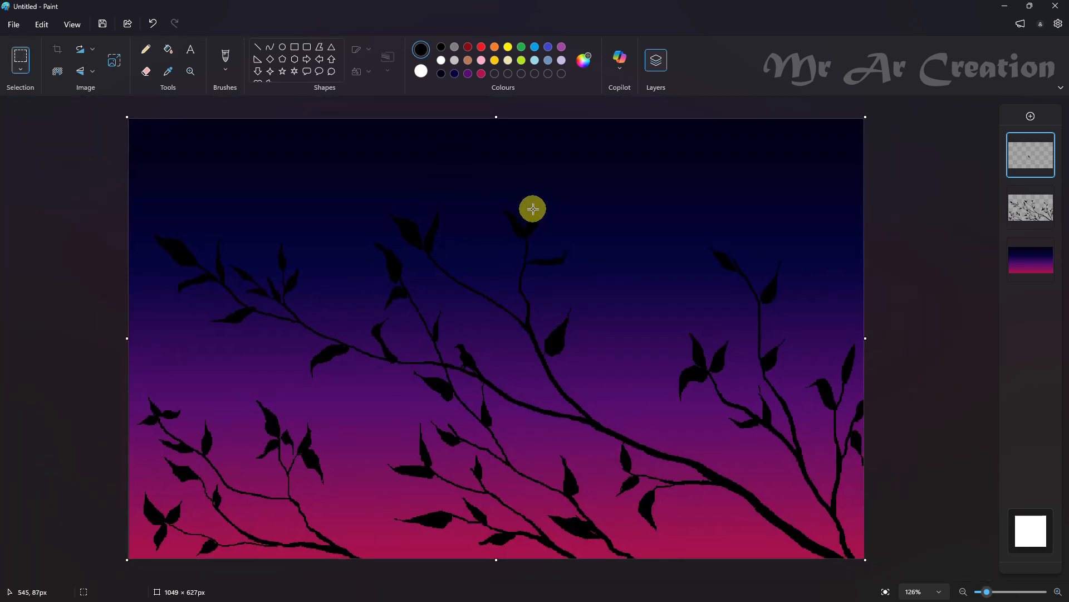
{"action": "left_click_drag", "start_coordinate": [444, 332], "coordinate": [505, 406]}
{"action": "mouse_move", "coordinate": [469, 358]}
{"action": "left_mouse_down"}
{"action": "mouse_move", "coordinate": [250, 499]}
{"action": "mouse_move", "coordinate": [243, 482]}
{"action": "mouse_move", "coordinate": [227, 488]}
{"action": "left_mouse_up"}
{"action": "right_click", "coordinate": [277, 476]}
{"action": "mouse_move", "coordinate": [282, 426]}
{"action": "left_click", "coordinate": [440, 444]}
{"action": "scroll", "coordinate": [238, 488], "scroll_direction": "up", "scroll_amount": 5}
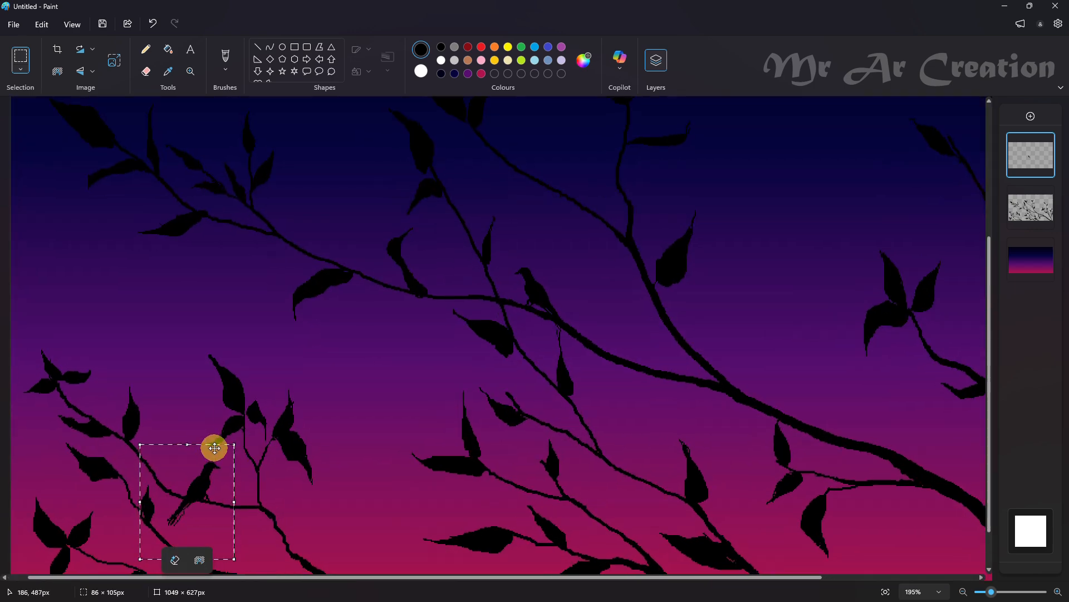
{"action": "left_click", "coordinate": [246, 434]}
{"action": "left_click", "coordinate": [146, 70]}
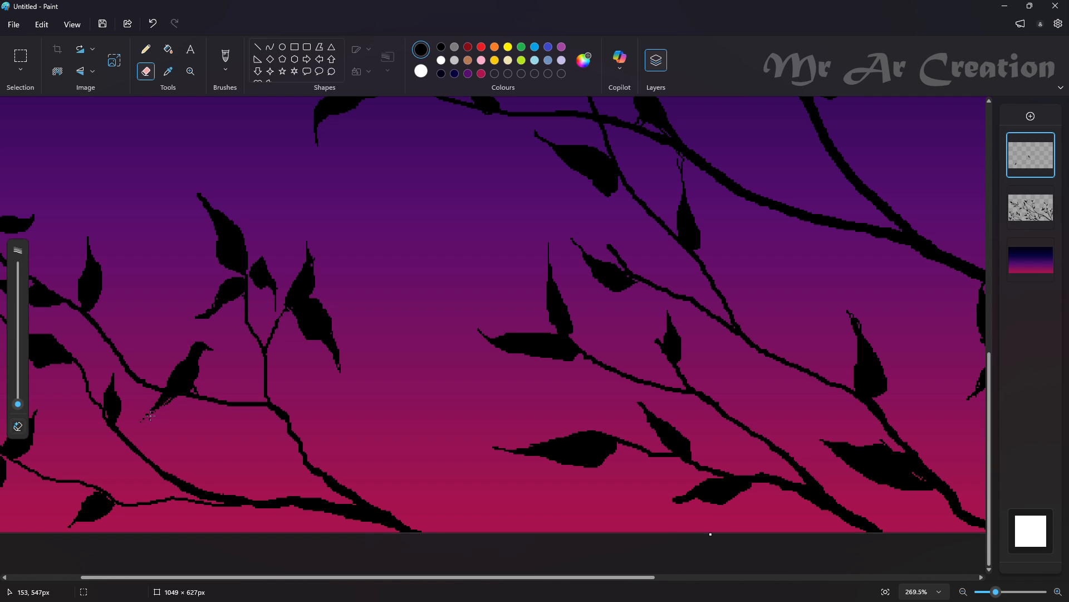
{"action": "scroll", "coordinate": [150, 415], "scroll_direction": "down", "scroll_amount": 5}
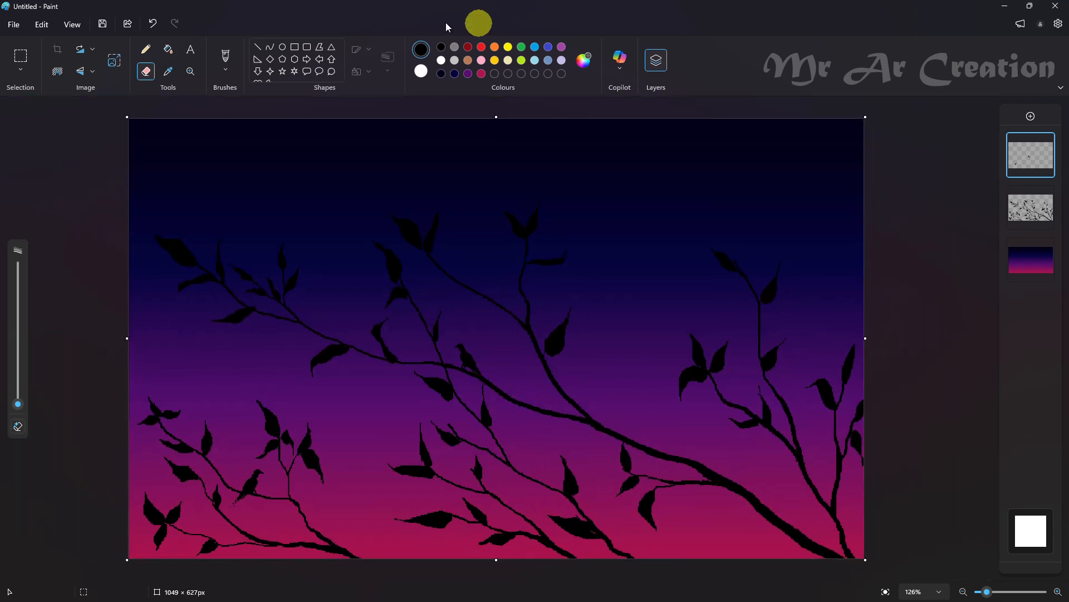
Draw a thin V-shaped flying bird in the open sky between the central and right branches, undoing the first stray strokes
{"action": "left_click", "coordinate": [146, 50]}
{"action": "scroll", "coordinate": [482, 437], "scroll_direction": "up", "scroll_amount": 4}
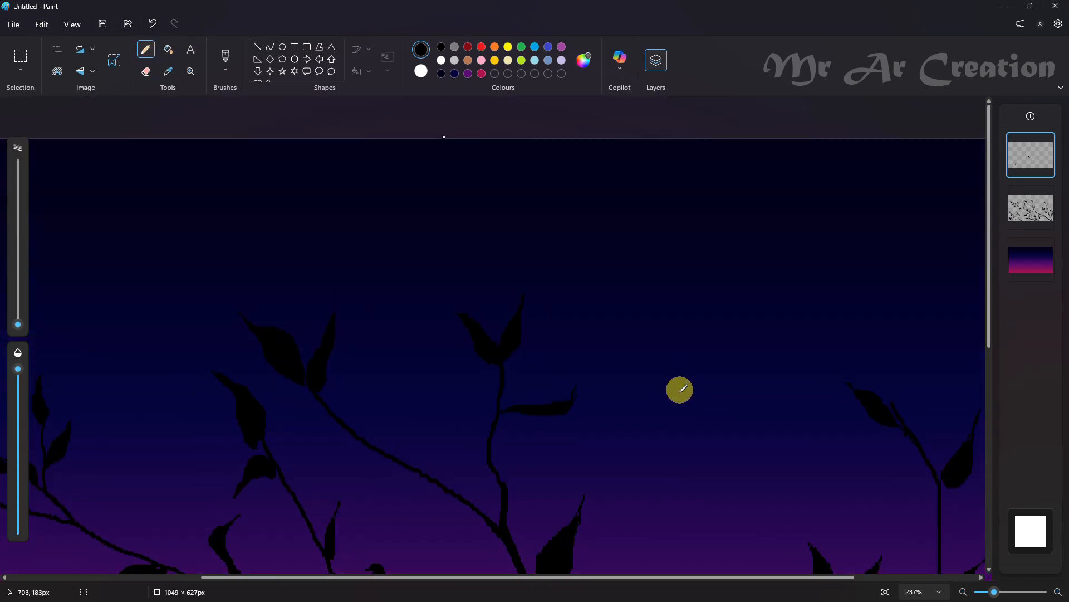
{"action": "scroll", "coordinate": [681, 389], "scroll_direction": "down", "scroll_amount": 4}
{"action": "scroll", "coordinate": [703, 399], "scroll_direction": "up", "scroll_amount": 1}
{"action": "key", "text": "ctrl+z"}
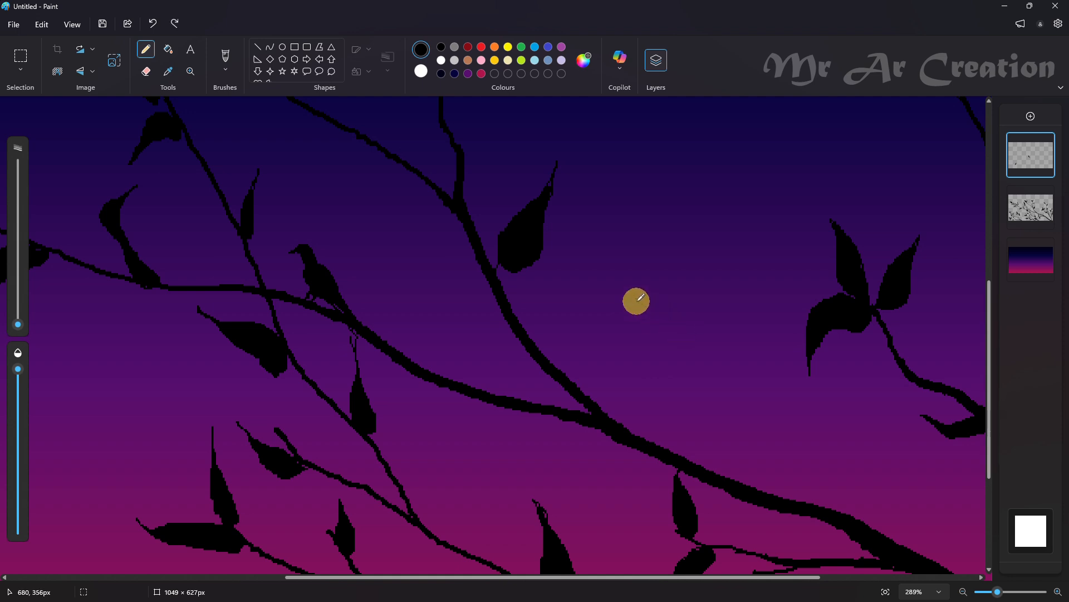
{"action": "key", "text": "ctrl+z"}
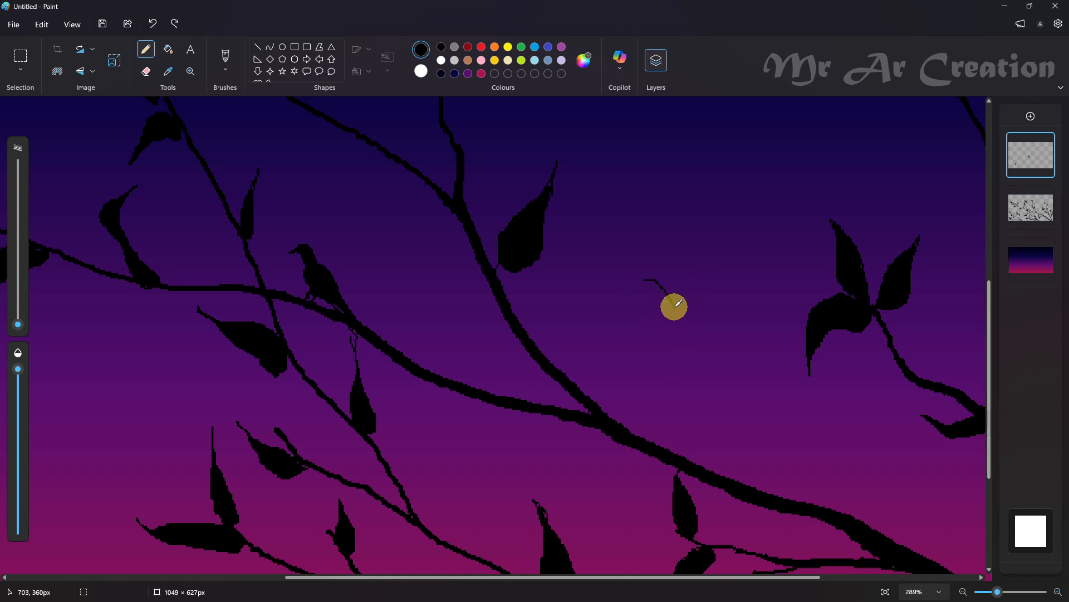
{"action": "key", "text": "ctrl+z"}
{"action": "mouse_move", "coordinate": [647, 264]}
{"action": "left_mouse_down"}
{"action": "mouse_move", "coordinate": [681, 298]}
{"action": "mouse_move", "coordinate": [673, 306]}
{"action": "mouse_move", "coordinate": [650, 284]}
{"action": "mouse_move", "coordinate": [676, 310]}
{"action": "mouse_move", "coordinate": [703, 287]}
{"action": "left_mouse_up"}
Thicken both wings of the flying bird with black Pencil strokes
{"action": "scroll", "coordinate": [749, 352], "scroll_direction": "up", "scroll_amount": 3}
{"action": "left_click_drag", "start_coordinate": [606, 255], "coordinate": [625, 264]}
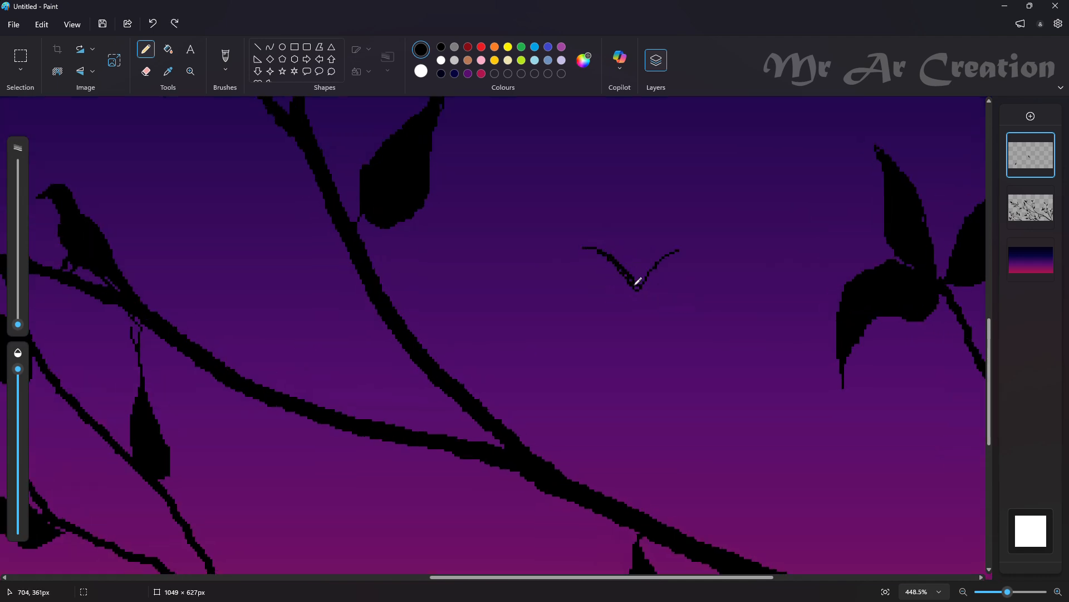
{"action": "scroll", "coordinate": [634, 275], "scroll_direction": "up", "scroll_amount": 3}
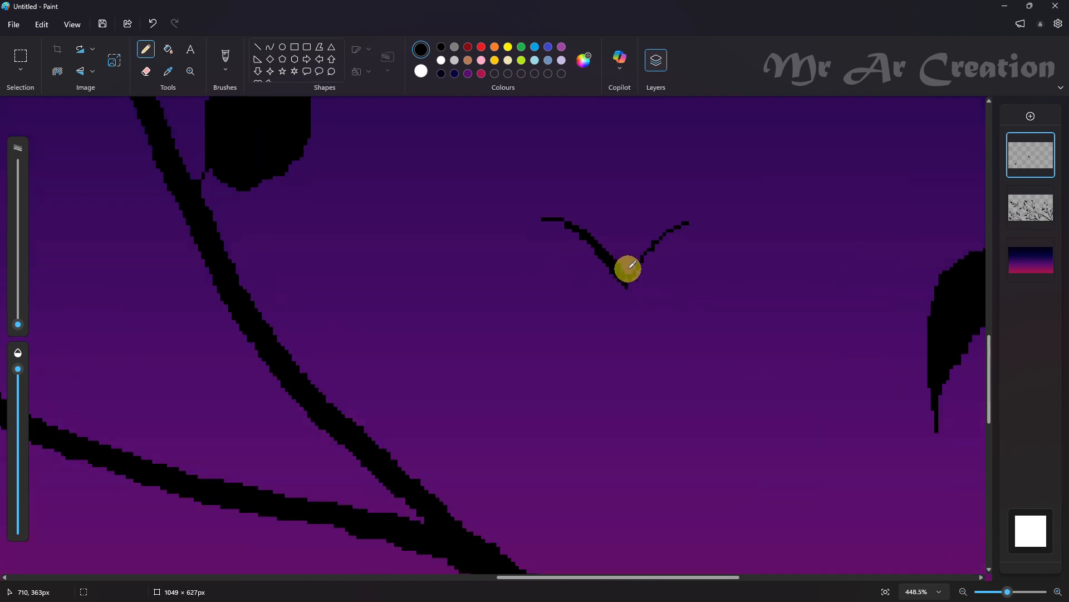
{"action": "left_click_drag", "start_coordinate": [639, 264], "coordinate": [669, 233]}
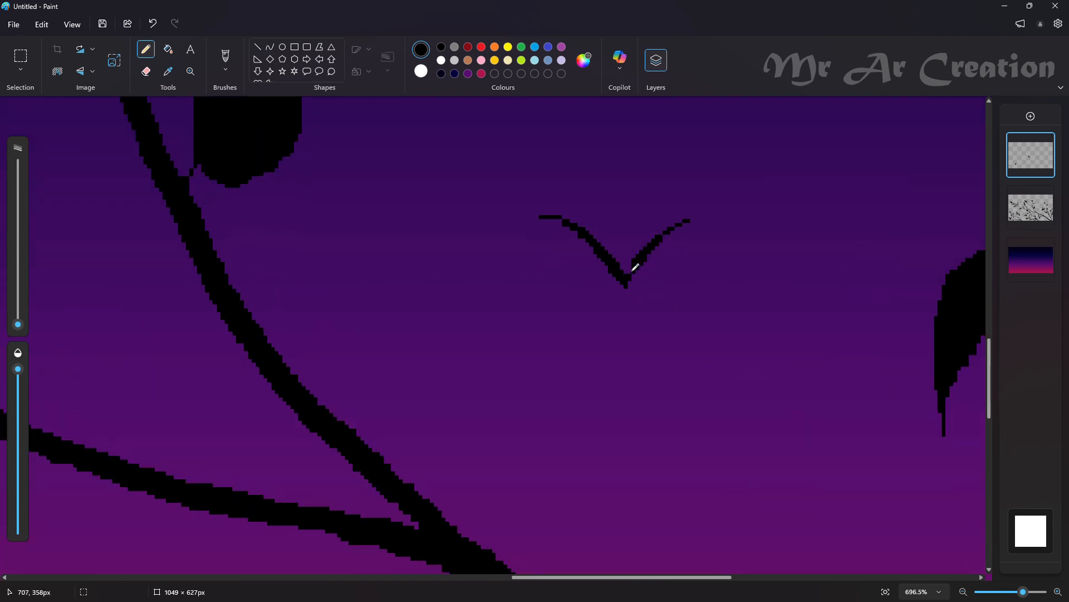
Scatter five smaller copies of the flying bird: two above the middle, two low on the left side and one below the main branch
{"action": "scroll", "coordinate": [626, 277], "scroll_direction": "down", "scroll_amount": 5}
{"action": "left_click", "coordinate": [20, 56]}
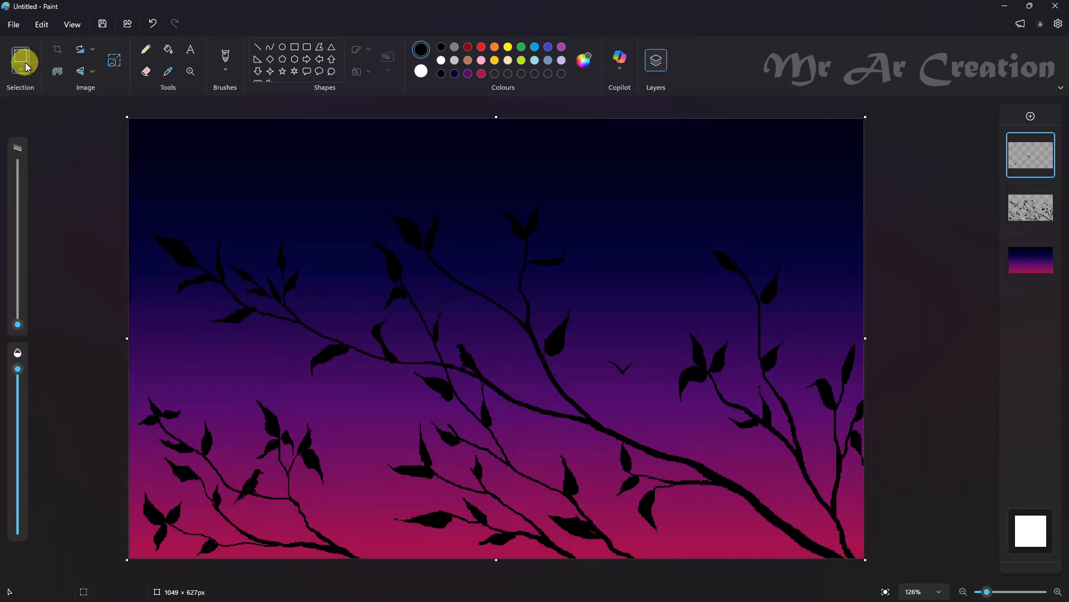
{"action": "left_click_drag", "start_coordinate": [587, 331], "coordinate": [737, 525]}
{"action": "key", "text": "ctrl+z"}
{"action": "key", "text": "Escape"}
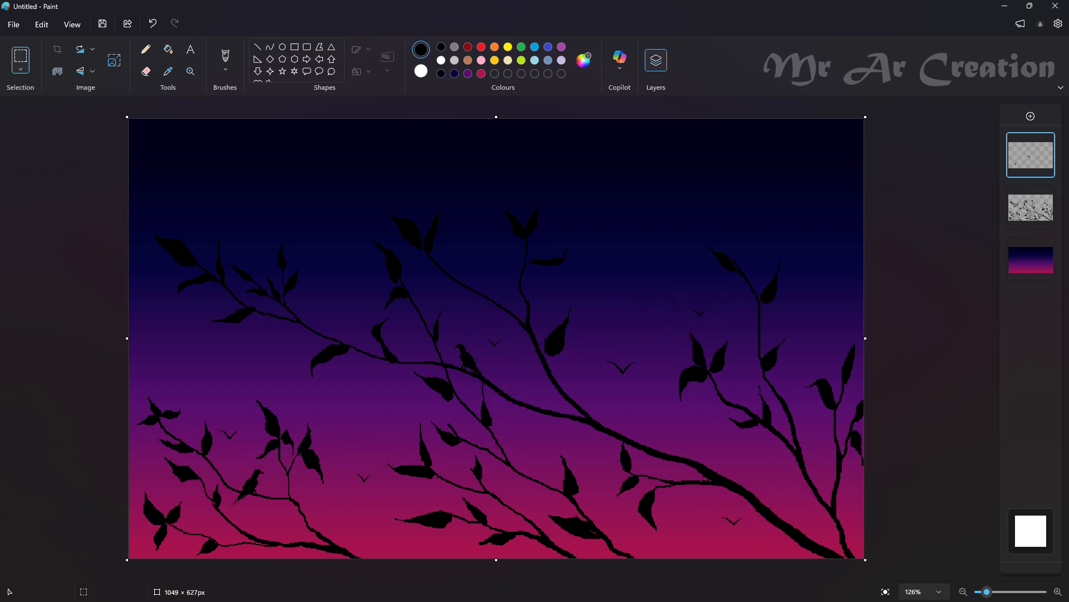
Add another new layer and dot a few tiny white stars across the sky with the Pencil
{"action": "left_click", "coordinate": [1031, 117]}
{"action": "left_click", "coordinate": [146, 49]}
{"action": "left_click", "coordinate": [441, 60]}
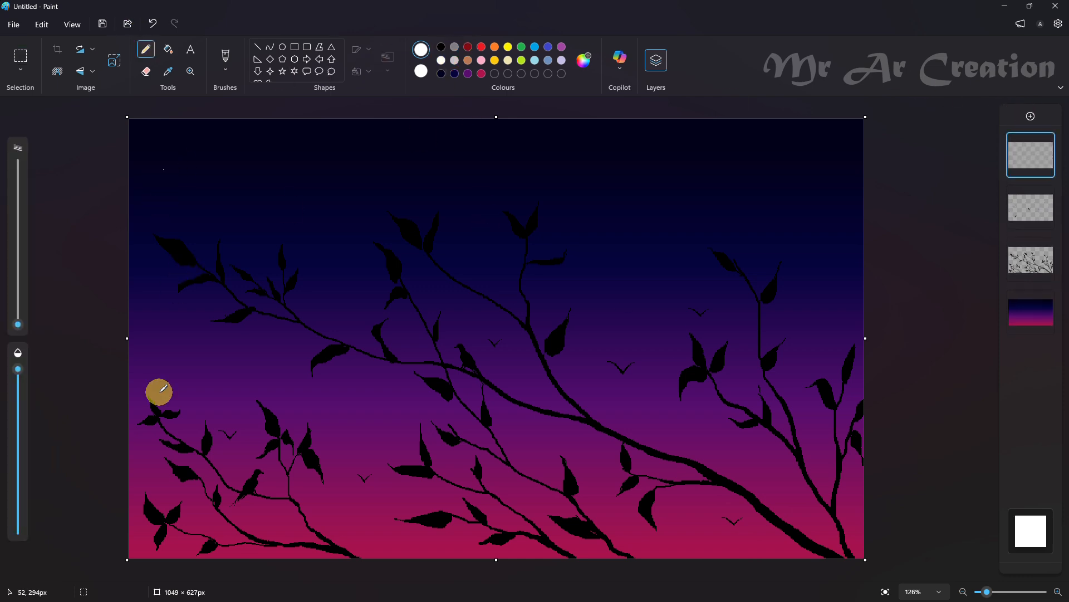
{"action": "left_click", "coordinate": [396, 439]}
{"action": "left_click", "coordinate": [640, 301]}
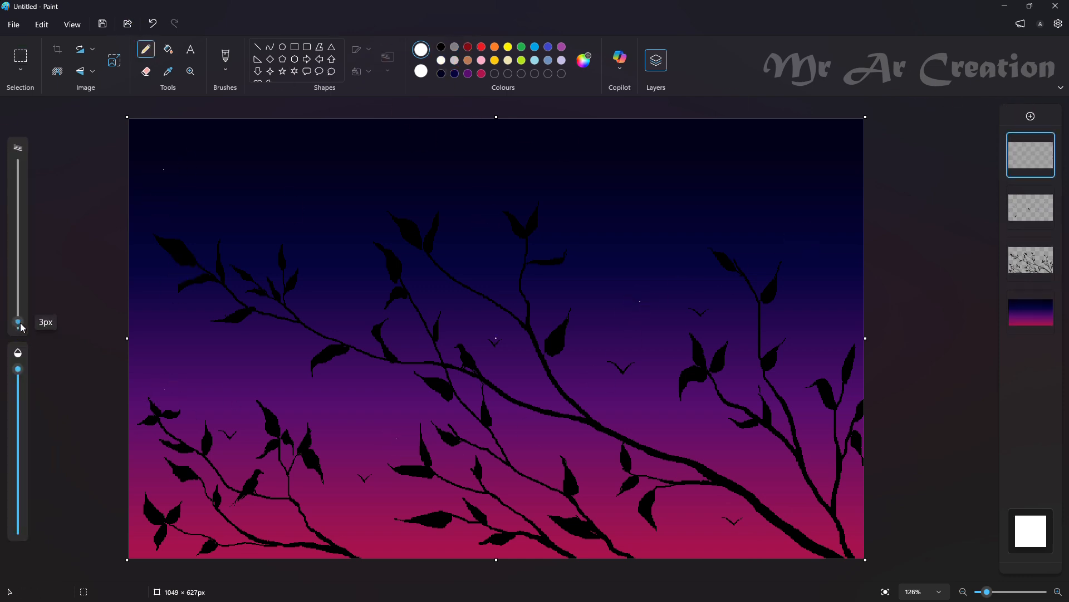
Dot slightly larger white stars across the upper sky, between the branches and along the right side
{"action": "left_click", "coordinate": [218, 178]}
{"action": "left_click", "coordinate": [420, 162]}
{"action": "left_click", "coordinate": [653, 164]}
{"action": "left_click", "coordinate": [770, 198]}
{"action": "left_click", "coordinate": [403, 326]}
{"action": "left_click", "coordinate": [443, 297]}
{"action": "left_click", "coordinate": [491, 293]}
{"action": "left_click", "coordinate": [573, 444]}
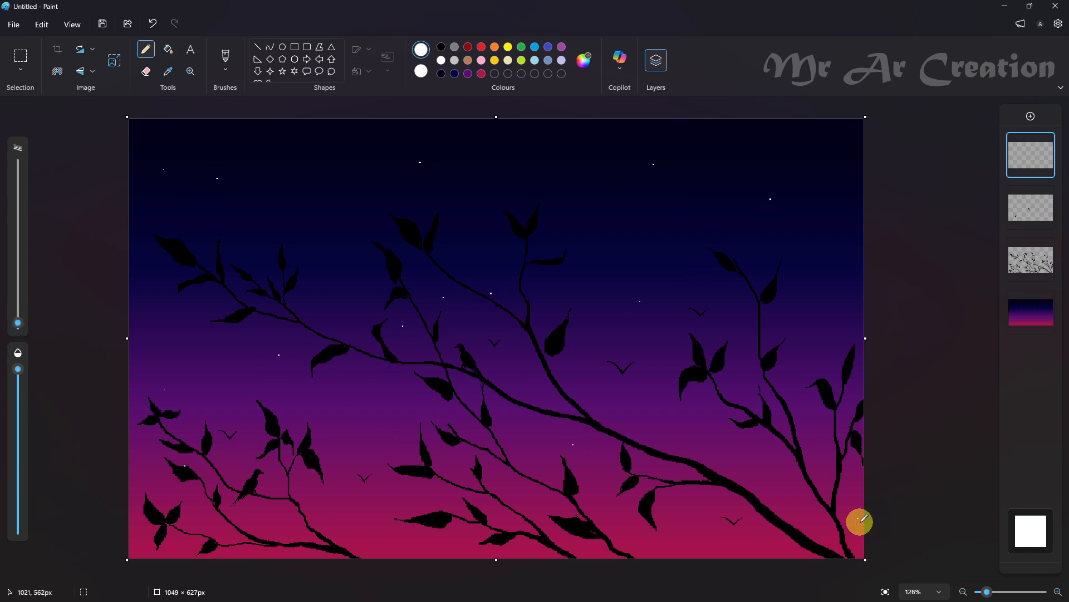
{"action": "left_click", "coordinate": [826, 293]}
{"action": "left_click", "coordinate": [802, 381]}
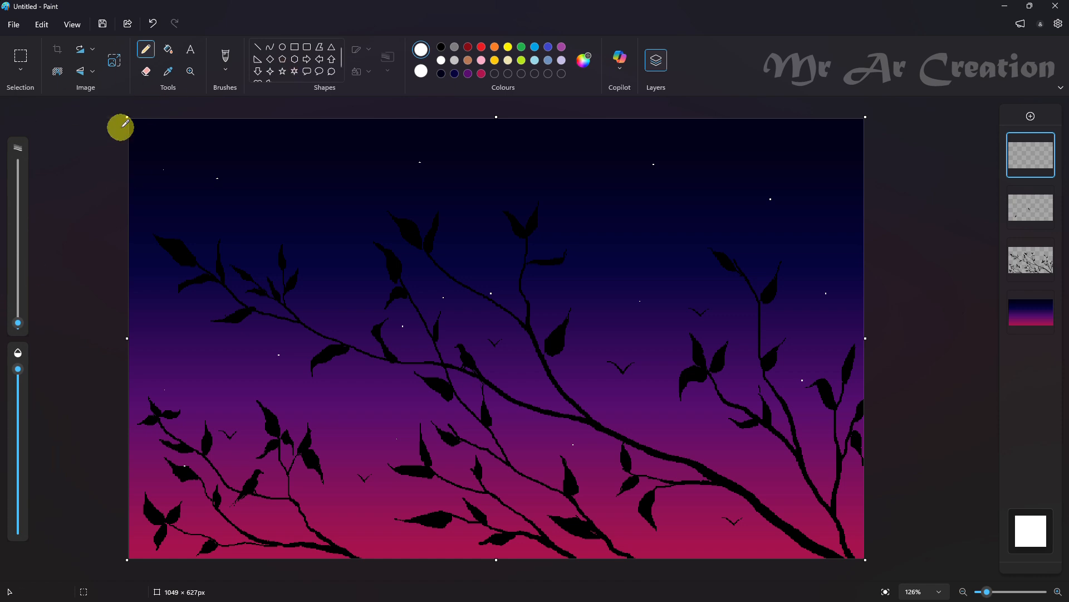
With a slightly smaller Pencil, dot many tiny white stars across the upper sky from the left edge to above the right-hand branches
{"action": "left_click_drag", "start_coordinate": [18, 323], "coordinate": [19, 321]}
{"action": "left_click", "coordinate": [225, 139]}
{"action": "left_click", "coordinate": [136, 205]}
{"action": "left_click", "coordinate": [207, 204]}
{"action": "left_click", "coordinate": [266, 186]}
{"action": "left_click", "coordinate": [460, 224]}
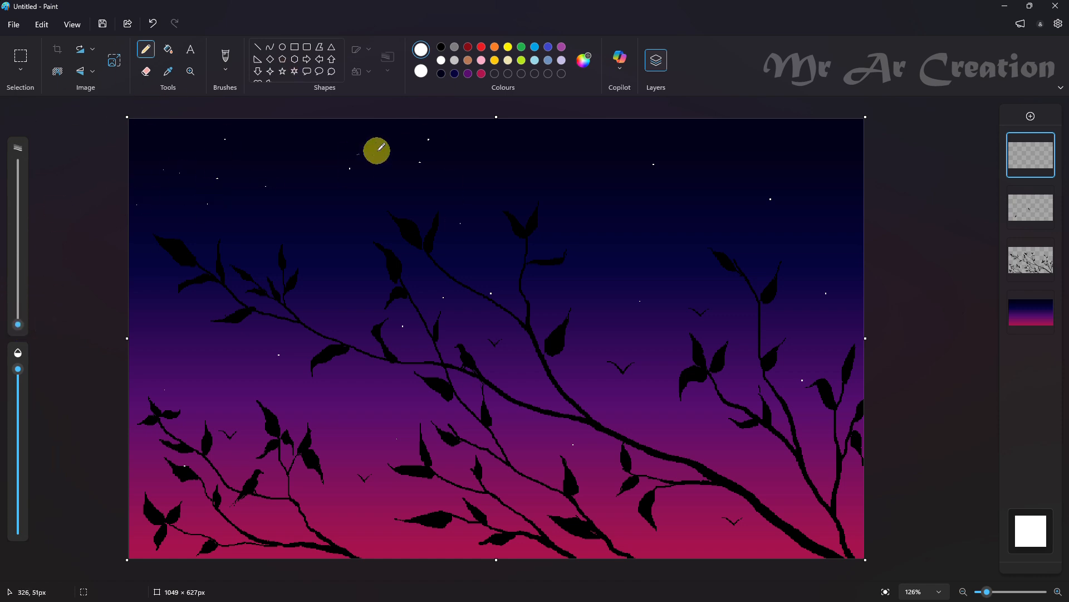
{"action": "left_click", "coordinate": [479, 166]}
{"action": "left_click", "coordinate": [599, 124]}
{"action": "left_click", "coordinate": [630, 201]}
{"action": "left_click", "coordinate": [618, 160]}
{"action": "left_click", "coordinate": [689, 150]}
{"action": "left_click", "coordinate": [722, 143]}
{"action": "left_click", "coordinate": [732, 196]}
{"action": "left_click", "coordinate": [758, 171]}
{"action": "left_click", "coordinate": [792, 166]}
{"action": "left_click", "coordinate": [723, 219]}
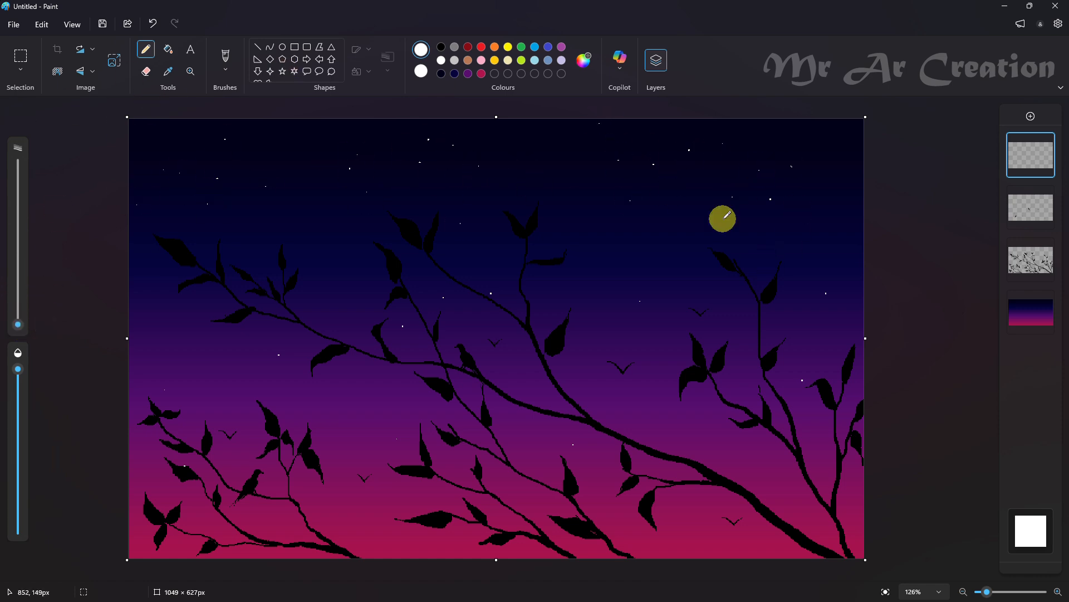
Add tiny white stars along the upper right edge and in the gaps around the central branches
{"action": "left_click", "coordinate": [797, 227]}
{"action": "left_click", "coordinate": [804, 286]}
{"action": "left_click", "coordinate": [818, 313]}
{"action": "left_click", "coordinate": [845, 283]}
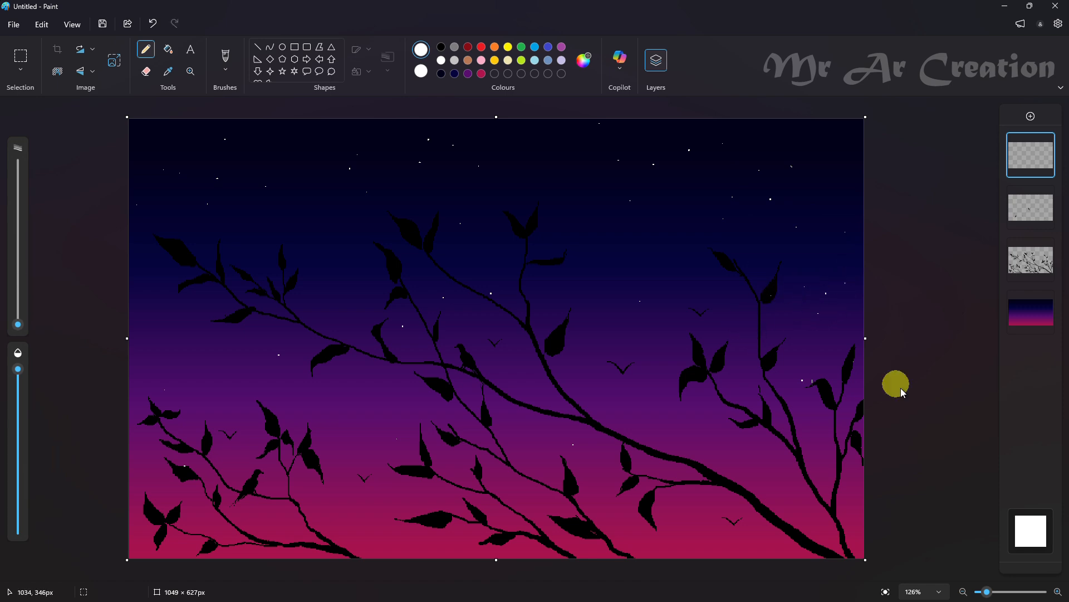
{"action": "left_click", "coordinate": [604, 300]}
{"action": "left_click", "coordinate": [480, 261]}
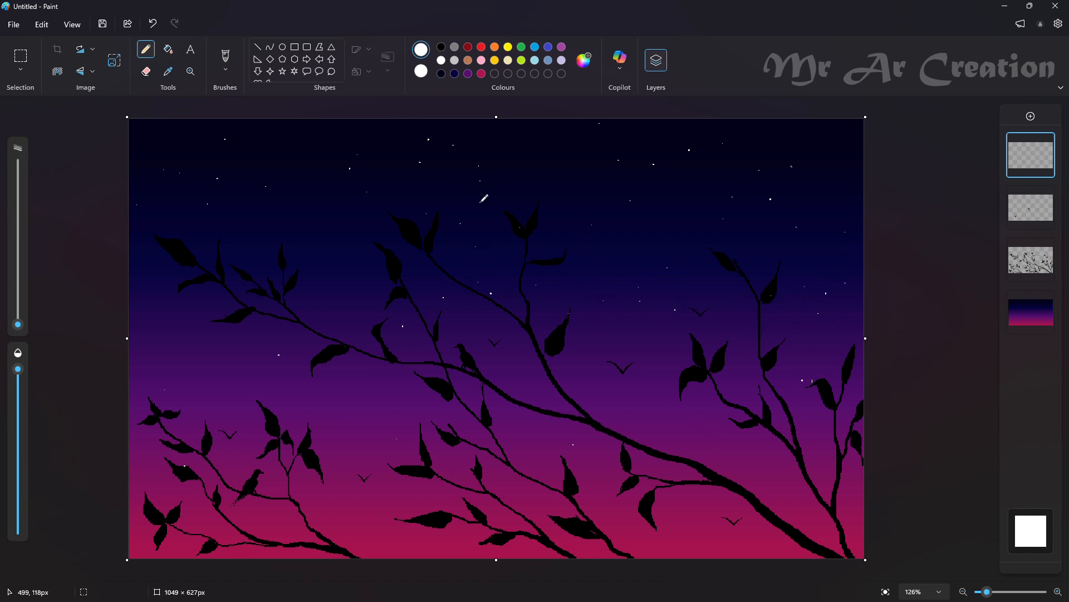
{"action": "left_click", "coordinate": [301, 324]}
{"action": "left_click", "coordinate": [358, 284]}
{"action": "left_click", "coordinate": [374, 303]}
{"action": "left_click", "coordinate": [405, 347]}
Dot tiny white stars through the left side and lower left of the sky, undoing the stray streak
{"action": "left_click", "coordinate": [189, 315]}
{"action": "left_click", "coordinate": [272, 328]}
{"action": "left_click", "coordinate": [242, 398]}
{"action": "left_click", "coordinate": [160, 301]}
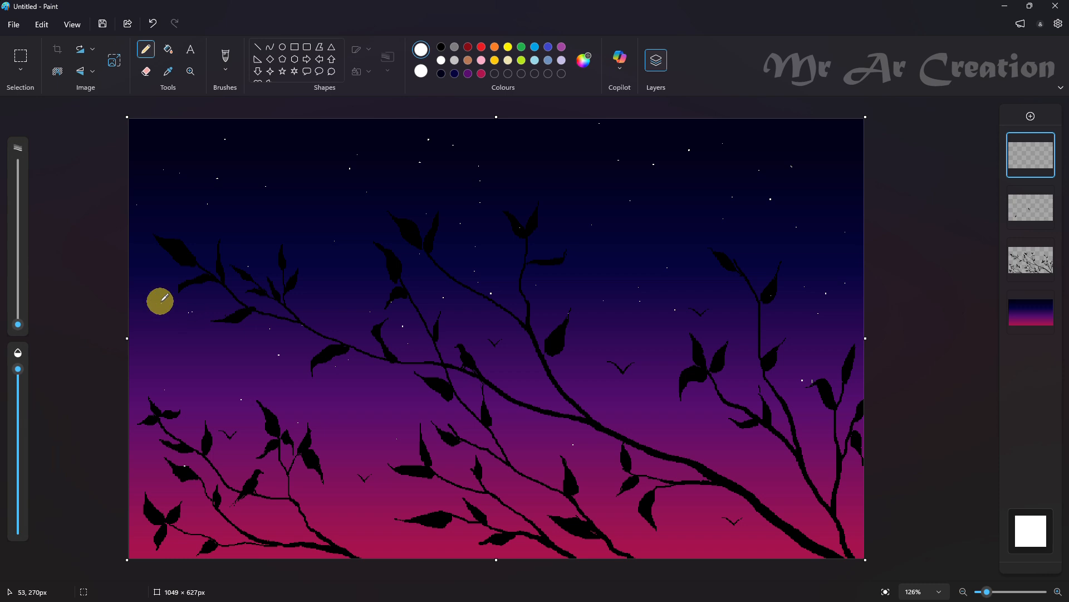
{"action": "left_click", "coordinate": [170, 338]}
{"action": "left_click", "coordinate": [137, 460]}
{"action": "left_click", "coordinate": [178, 422]}
{"action": "left_click", "coordinate": [215, 460]}
{"action": "left_click", "coordinate": [152, 472]}
{"action": "left_click", "coordinate": [168, 489]}
{"action": "left_click", "coordinate": [182, 501]}
{"action": "left_click", "coordinate": [408, 452]}
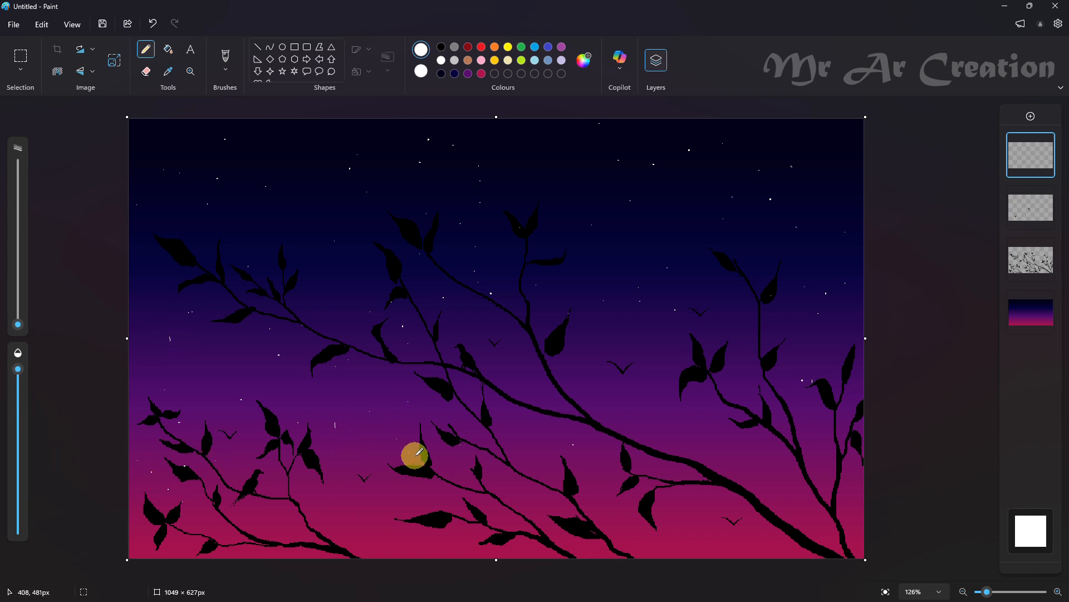
{"action": "left_click", "coordinate": [364, 430]}
{"action": "key", "text": "ctrl+z"}
{"action": "left_click", "coordinate": [238, 532]}
{"action": "left_click", "coordinate": [139, 549]}
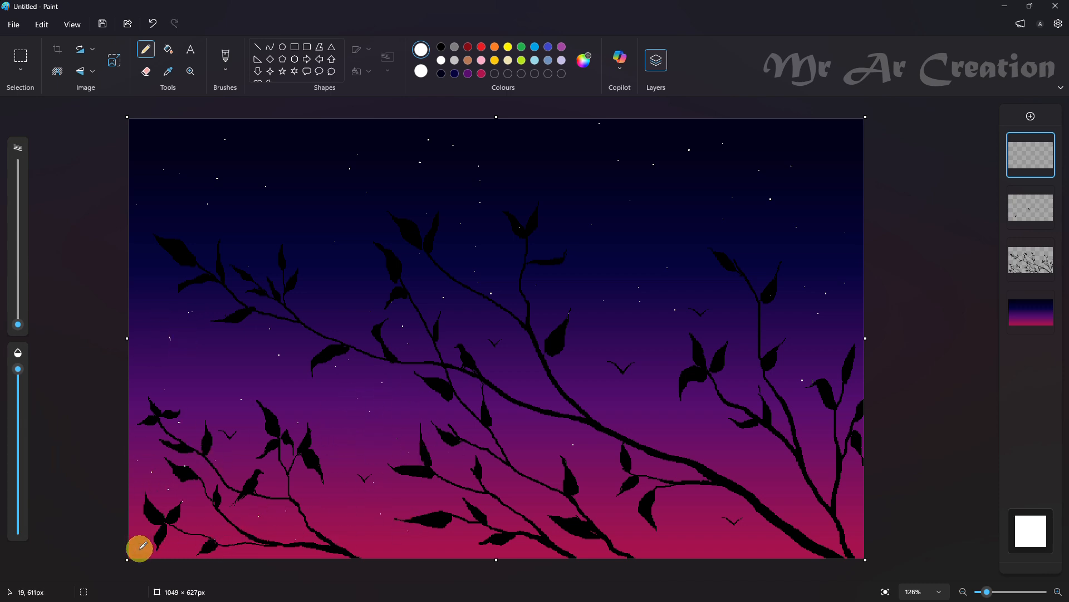
Scatter tiny white stars over the lower middle of the sky and up toward the right-hand branches
{"action": "left_click", "coordinate": [596, 469]}
{"action": "left_click", "coordinate": [567, 422]}
{"action": "left_click", "coordinate": [581, 410]}
{"action": "left_click", "coordinate": [535, 483]}
{"action": "left_click", "coordinate": [647, 383]}
{"action": "left_click", "coordinate": [673, 323]}
{"action": "left_click", "coordinate": [668, 255]}
{"action": "left_click", "coordinate": [792, 355]}
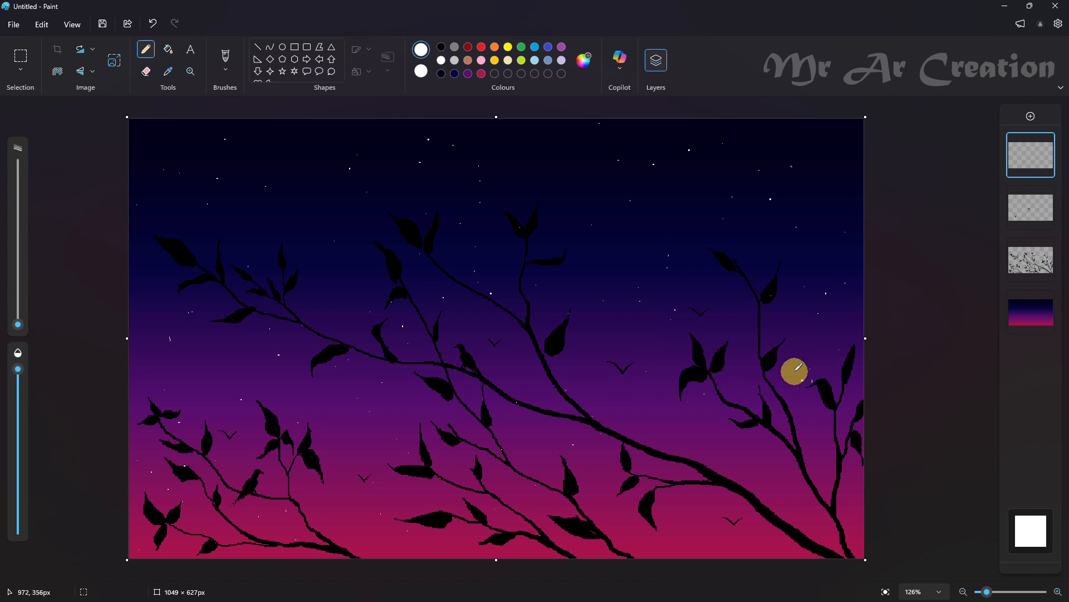
Dot the last stars around the right-hand branches and lower right, and move the star layer beneath the bird and branch layers
{"action": "left_click", "coordinate": [839, 349]}
{"action": "left_click", "coordinate": [825, 334]}
{"action": "left_click", "coordinate": [700, 440]}
{"action": "left_click", "coordinate": [816, 420]}
{"action": "left_click", "coordinate": [734, 366]}
{"action": "left_click", "coordinate": [773, 468]}
{"action": "left_click", "coordinate": [686, 476]}
{"action": "left_click", "coordinate": [783, 424]}
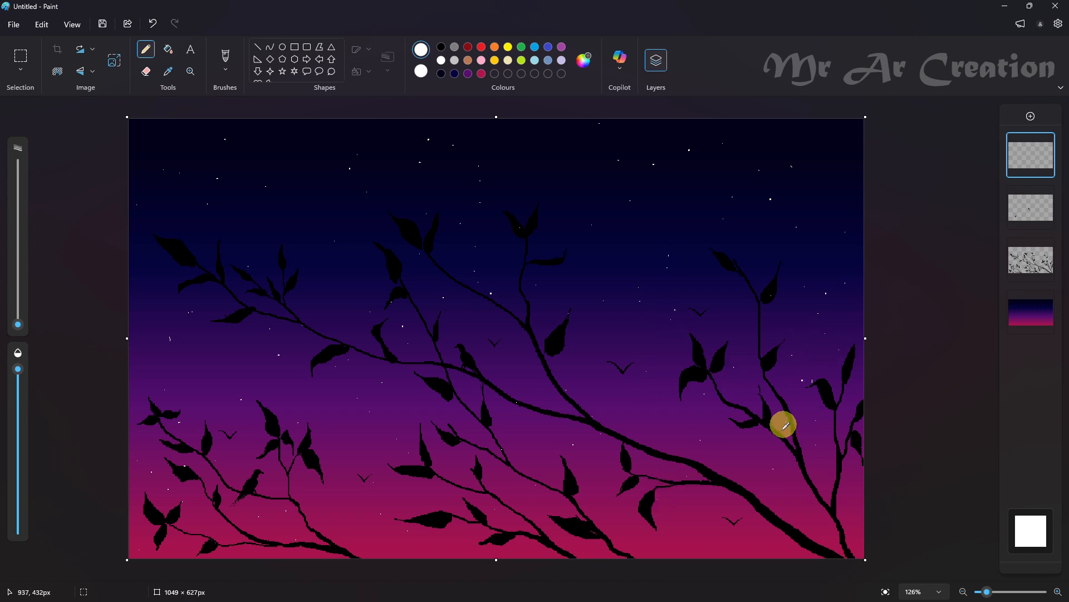
{"action": "left_click", "coordinate": [794, 495]}
{"action": "left_click", "coordinate": [787, 535]}
{"action": "left_click", "coordinate": [793, 478]}
{"action": "left_click", "coordinate": [667, 530]}
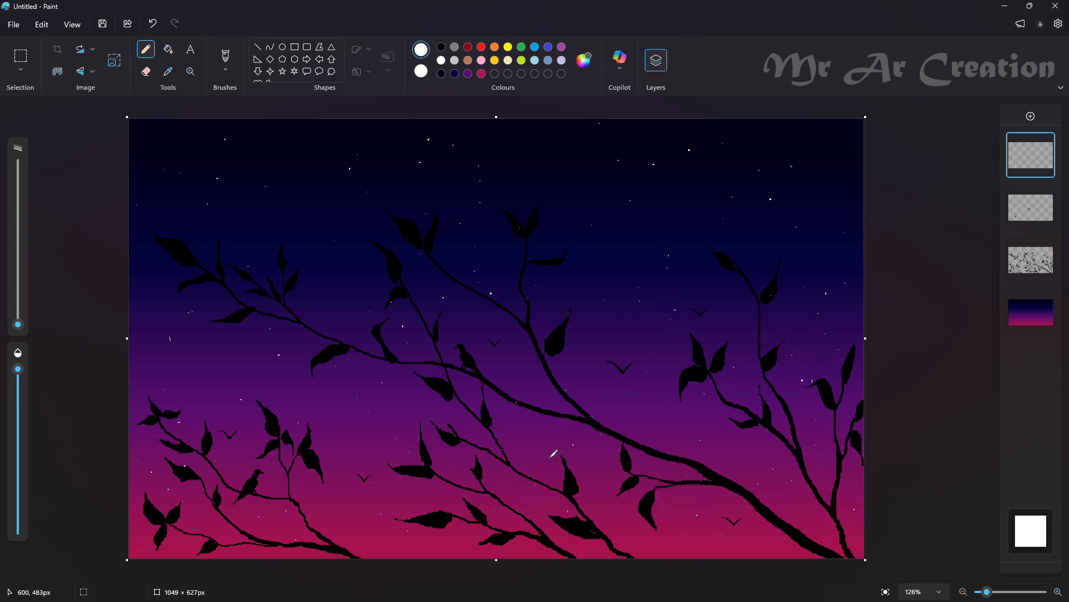
{"action": "left_click_drag", "start_coordinate": [1033, 146], "coordinate": [1031, 259]}
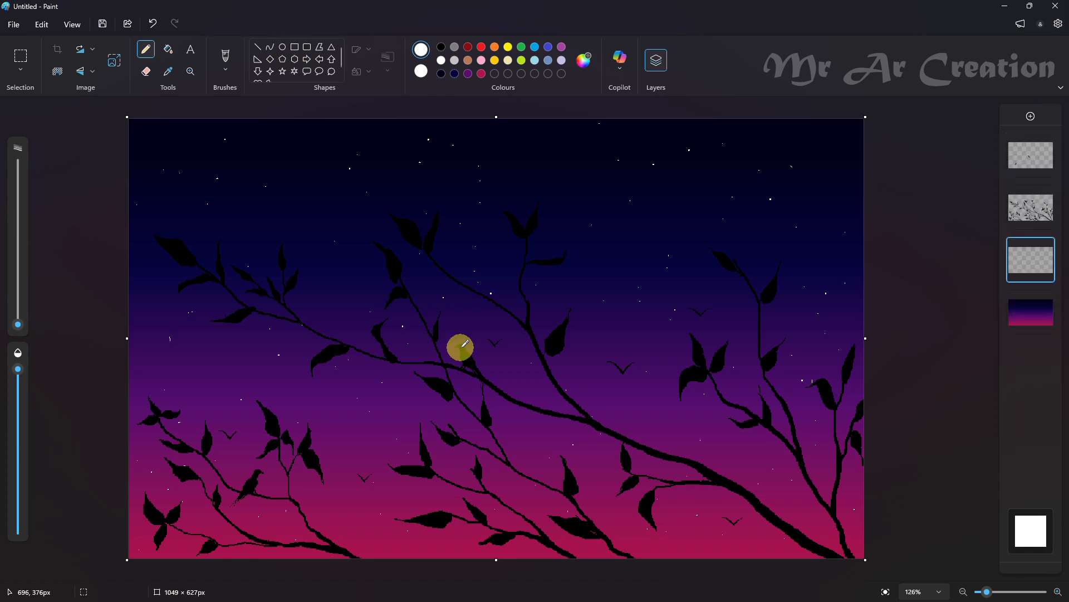
{"action": "left_click", "coordinate": [283, 47]}
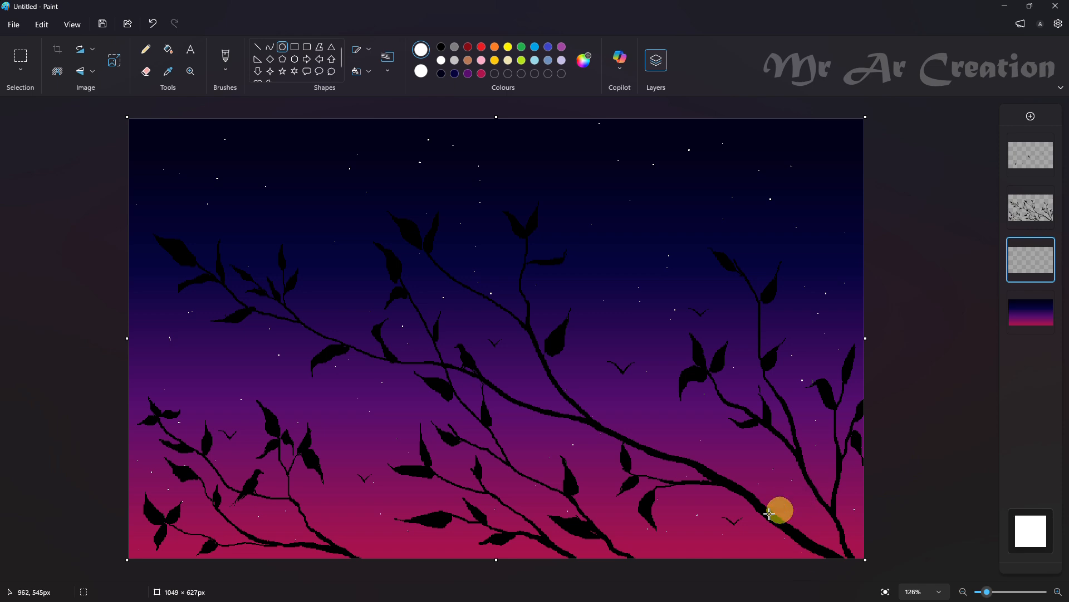
{"action": "left_click_drag", "start_coordinate": [689, 521], "coordinate": [747, 587]}
{"action": "left_click_drag", "start_coordinate": [726, 548], "coordinate": [688, 511]}
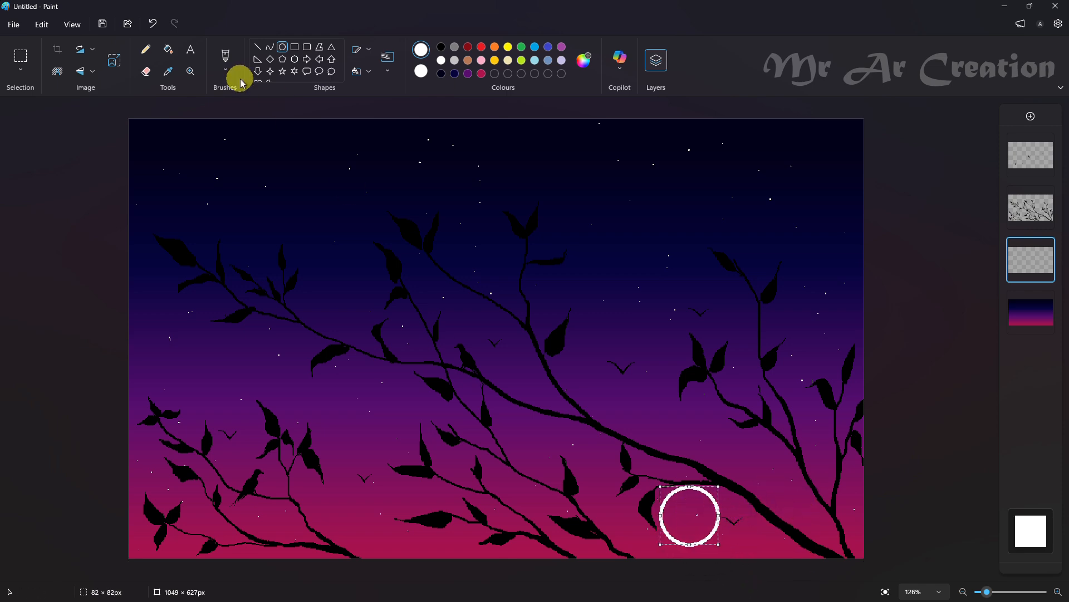
{"action": "left_click", "coordinate": [168, 49]}
{"action": "left_click", "coordinate": [679, 501]}
{"action": "left_click", "coordinate": [21, 56]}
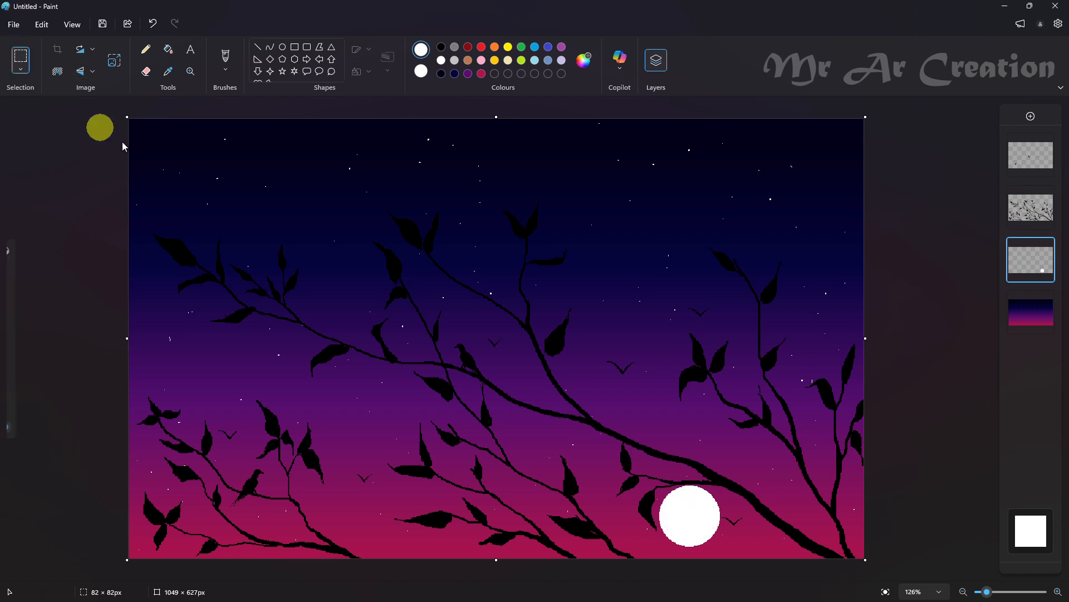
{"action": "left_click_drag", "start_coordinate": [636, 456], "coordinate": [761, 578]}
{"action": "mouse_move", "coordinate": [715, 516]}
{"action": "left_mouse_down"}
{"action": "mouse_move", "coordinate": [724, 525]}
{"action": "mouse_move", "coordinate": [707, 507]}
{"action": "left_mouse_up"}
{"action": "left_click_drag", "start_coordinate": [762, 553], "coordinate": [740, 538]}
{"action": "key", "text": "ctrl+z"}
{"action": "key", "text": "ctrl+z"}
{"action": "key", "text": "ctrl+z"}
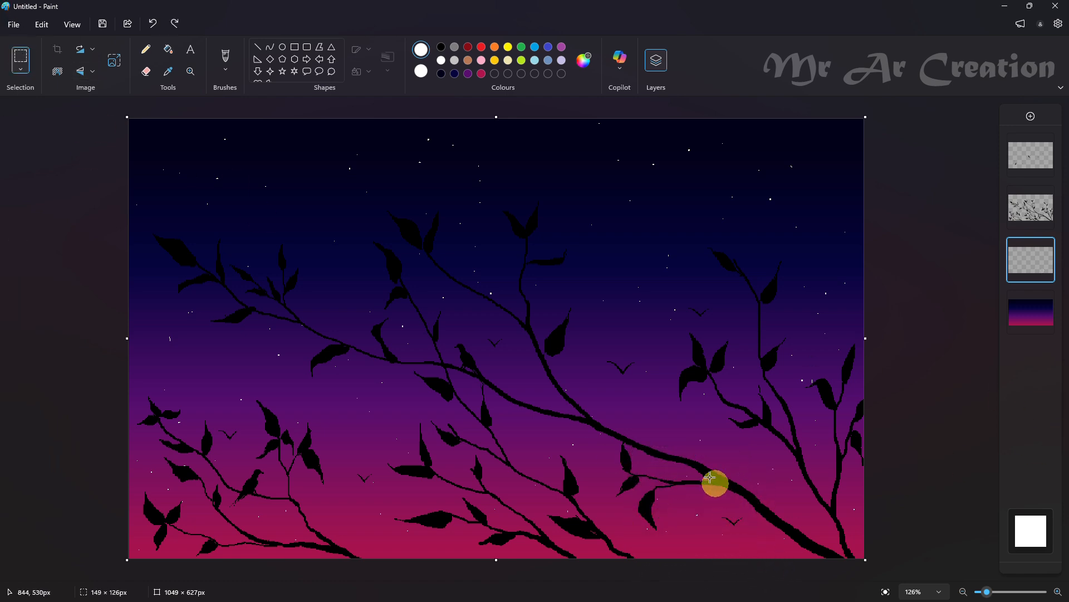
Draw a white circle about 48 px wide in the sky below the main branch at the lower right and fill it white
{"action": "left_click", "coordinate": [282, 48]}
{"action": "left_click_drag", "start_coordinate": [684, 506], "coordinate": [720, 541]}
{"action": "left_click", "coordinate": [146, 49]}
{"action": "left_click", "coordinate": [168, 49]}
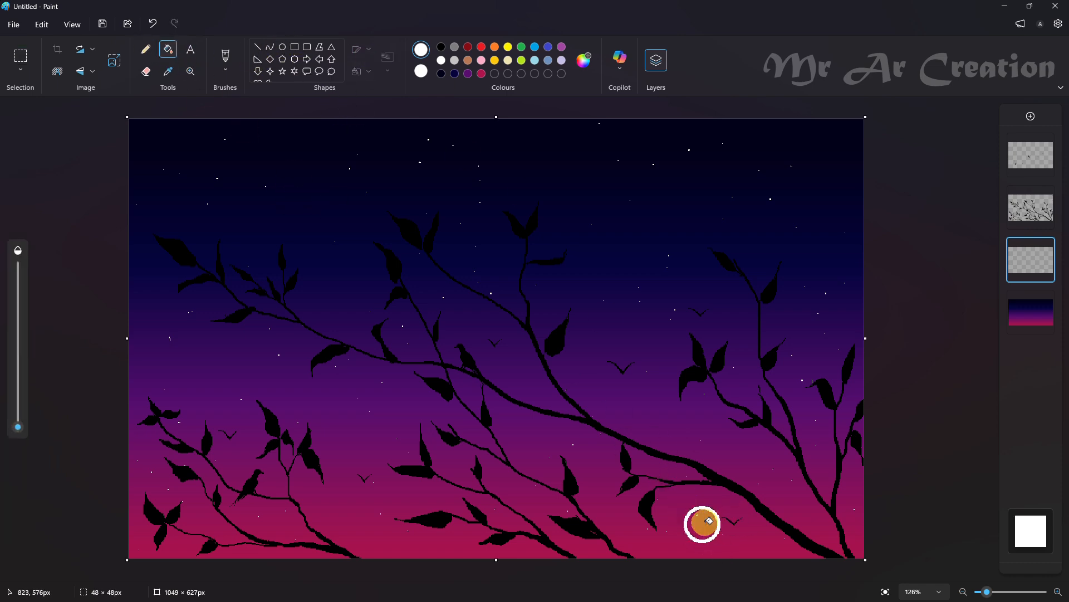
{"action": "left_click", "coordinate": [702, 524]}
On a new layer, draw a red circle about 106 px wide in the upper left sky with a solid red fill
{"action": "left_click", "coordinate": [282, 47]}
{"action": "left_click", "coordinate": [1031, 116]}
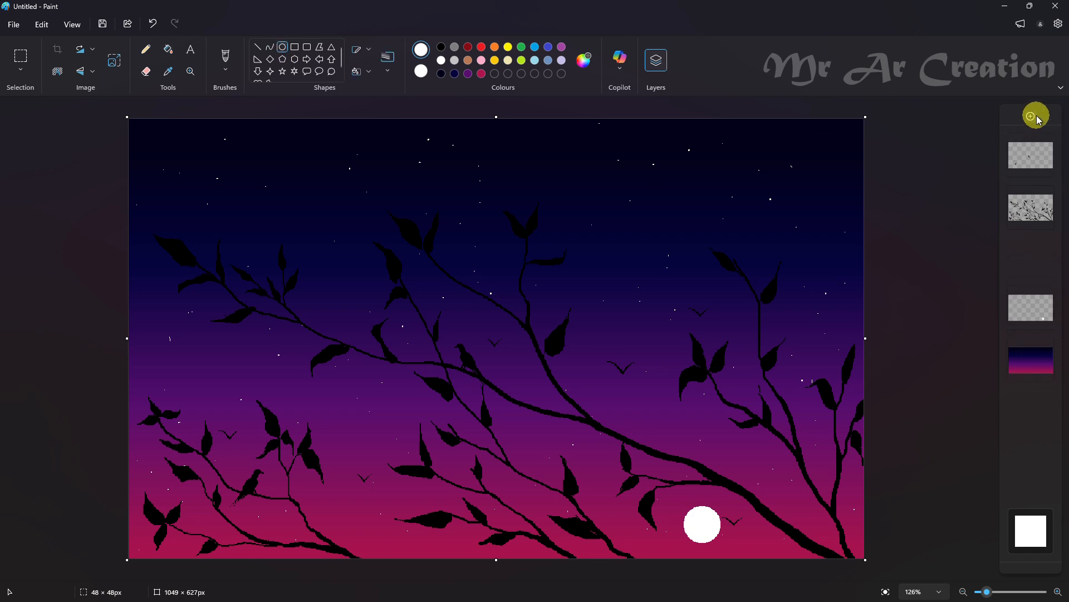
{"action": "left_click_drag", "start_coordinate": [662, 138], "coordinate": [735, 224]}
{"action": "mouse_move", "coordinate": [678, 167]}
{"action": "left_mouse_down"}
{"action": "mouse_move", "coordinate": [427, 193]}
{"action": "mouse_move", "coordinate": [303, 168]}
{"action": "mouse_move", "coordinate": [322, 179]}
{"action": "left_mouse_up"}
{"action": "left_click", "coordinate": [470, 48]}
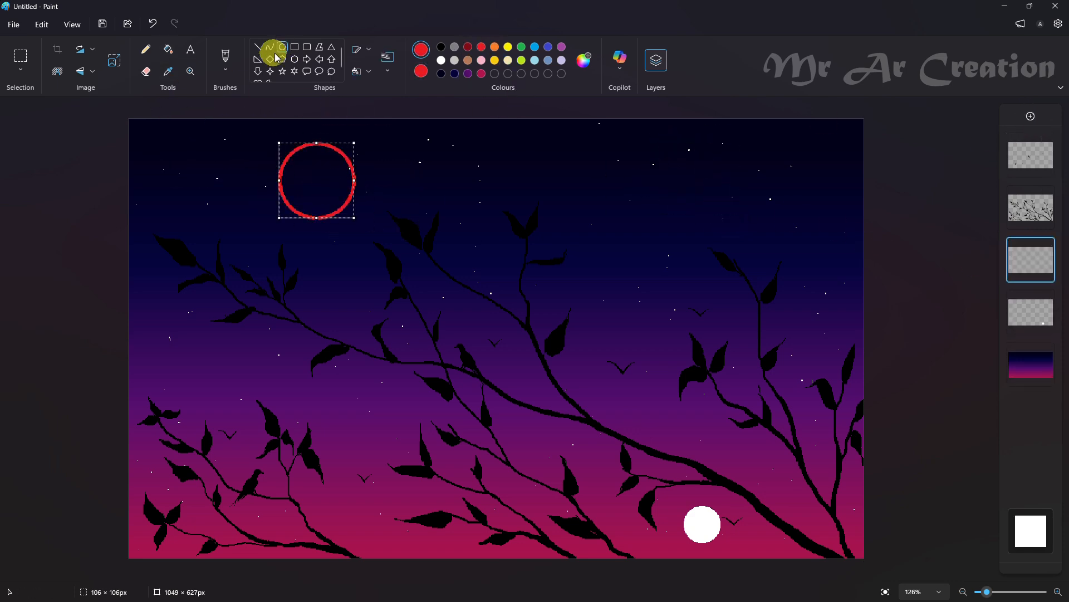
{"action": "left_click", "coordinate": [362, 72]}
{"action": "left_click", "coordinate": [401, 117]}
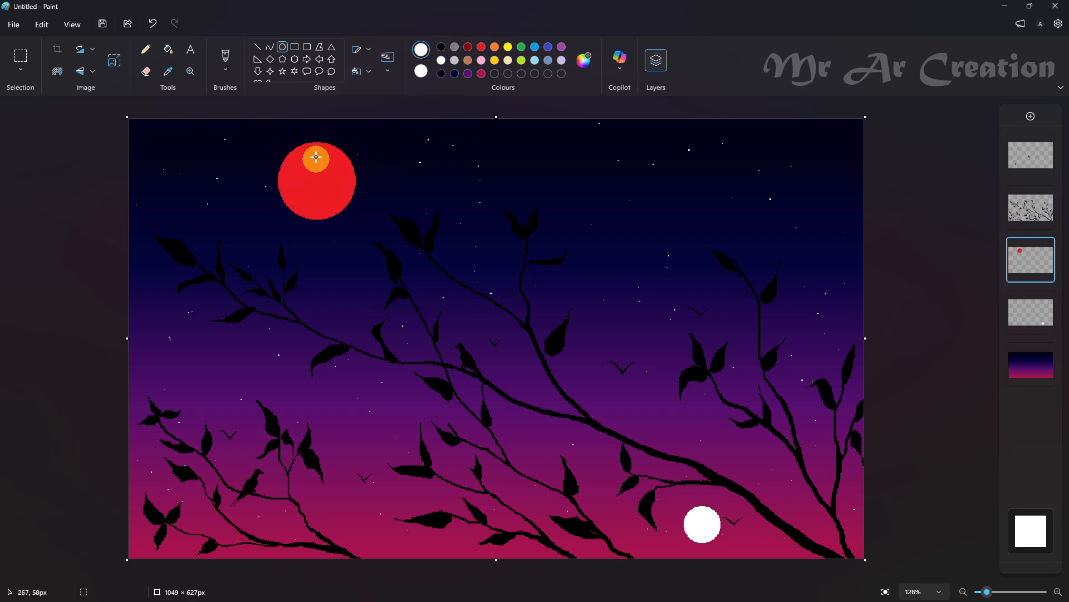
{"action": "mouse_move", "coordinate": [310, 144]}
{"action": "left_mouse_down"}
{"action": "mouse_move", "coordinate": [373, 207]}
{"action": "mouse_move", "coordinate": [317, 176]}
{"action": "left_mouse_up"}
{"action": "key", "text": "ctrl+z"}
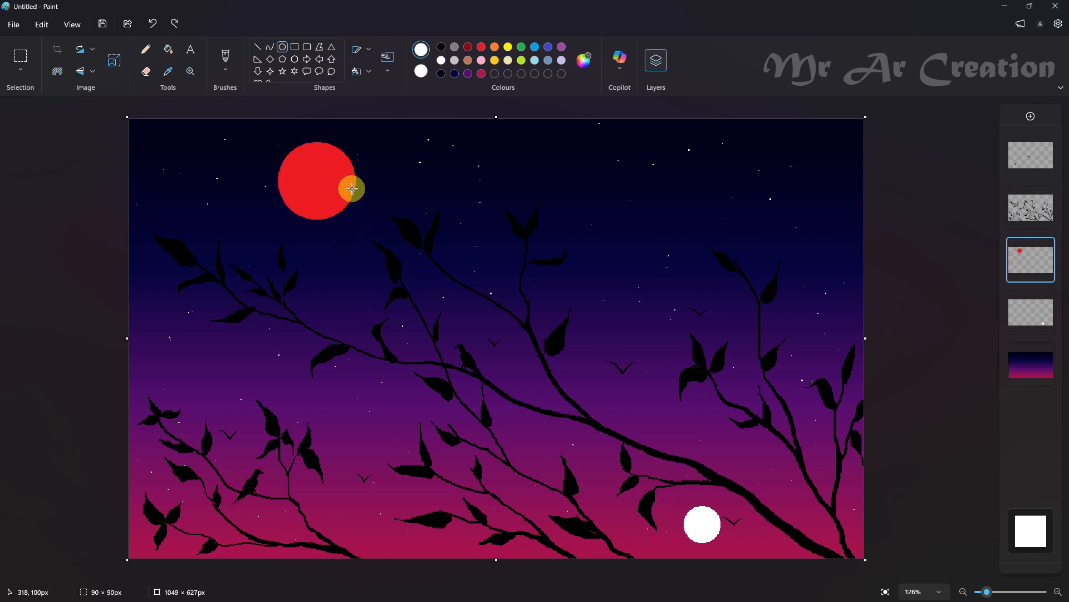
{"action": "mouse_move", "coordinate": [266, 138]}
{"action": "left_mouse_down"}
{"action": "mouse_move", "coordinate": [329, 177]}
{"action": "mouse_move", "coordinate": [343, 209]}
{"action": "left_mouse_up"}
{"action": "key", "text": "ctrl+z"}
Cut the red circle into a crescent by overlapping its upper left with a solid white circle about 100 px wide and removing the white area
{"action": "left_click_drag", "start_coordinate": [273, 138], "coordinate": [346, 223]}
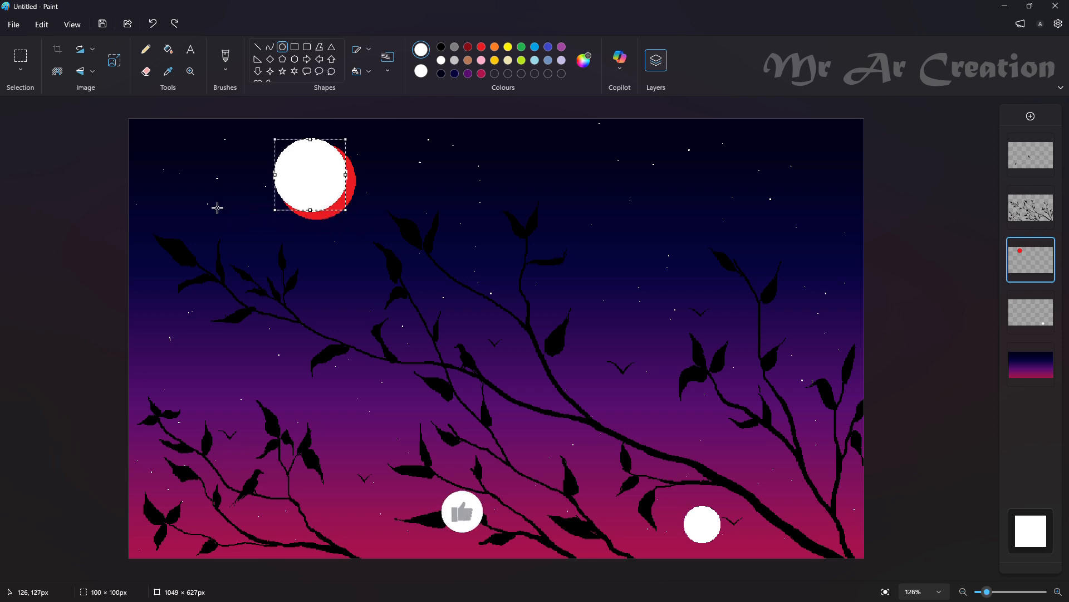
{"action": "left_click", "coordinate": [22, 69]}
{"action": "left_click", "coordinate": [77, 164]}
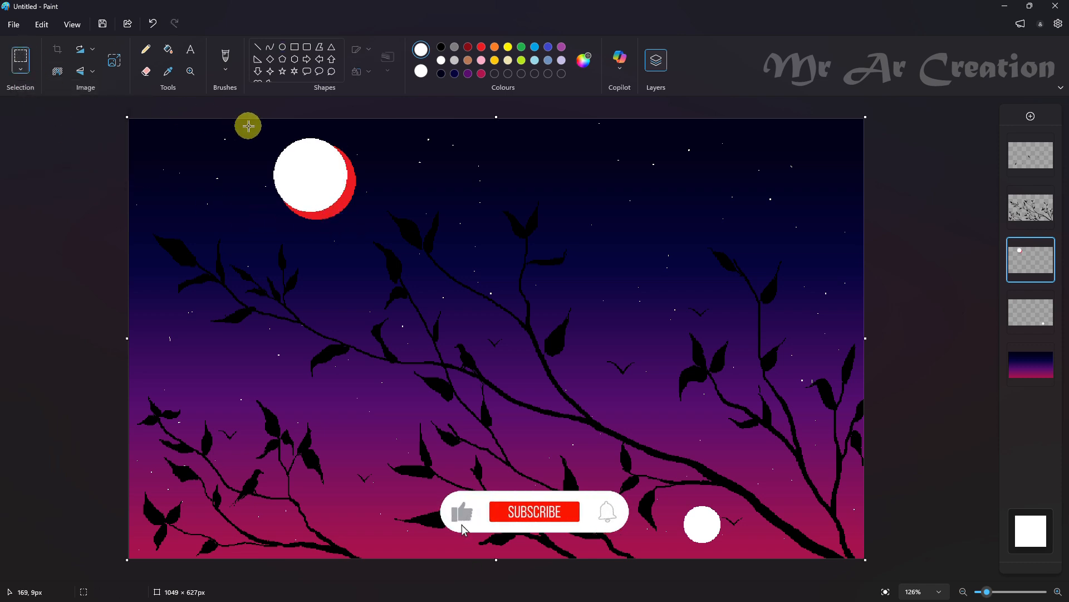
{"action": "left_click_drag", "start_coordinate": [246, 125], "coordinate": [401, 242]}
{"action": "key", "text": "Delete"}
Fill the red crescent white, including the leftover red pixels at both of its tips
{"action": "left_click", "coordinate": [167, 49]}
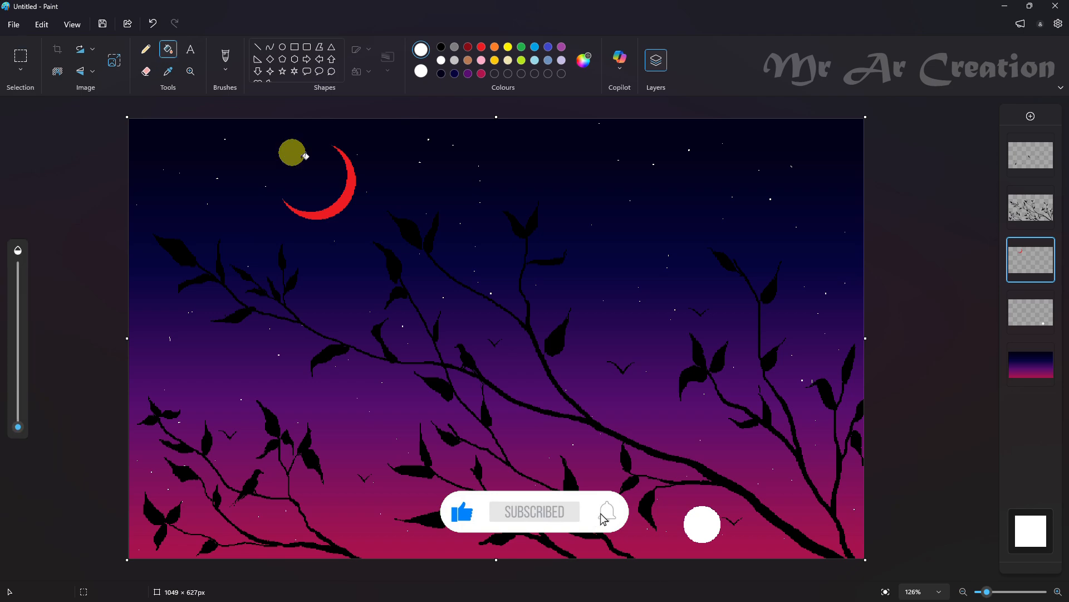
{"action": "left_click", "coordinate": [343, 193]}
{"action": "scroll", "coordinate": [337, 136], "scroll_direction": "up", "scroll_amount": 3}
{"action": "scroll", "coordinate": [339, 243], "scroll_direction": "up", "scroll_amount": 4}
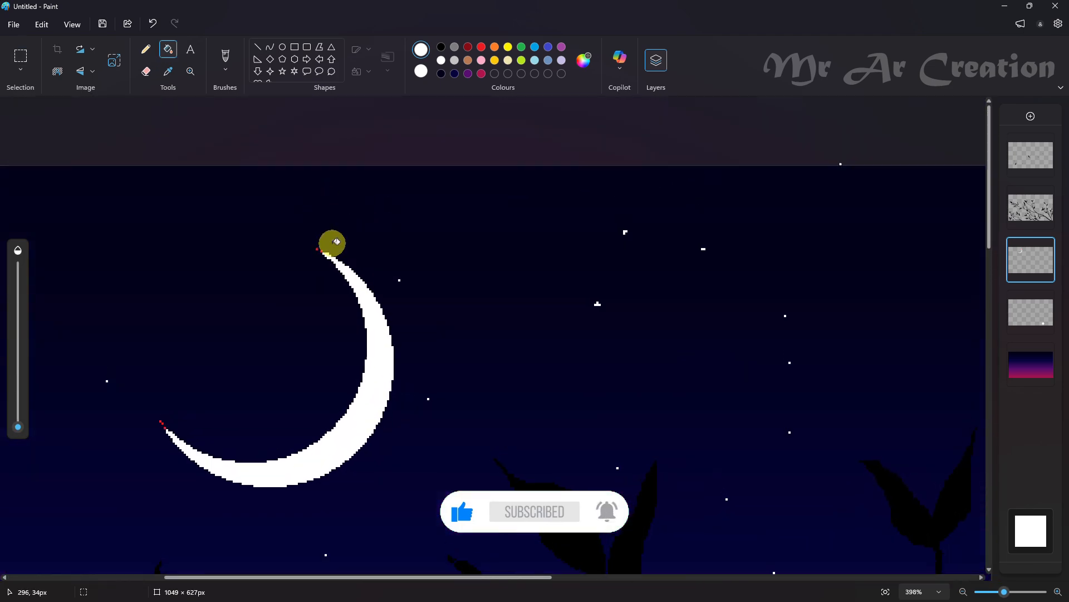
{"action": "scroll", "coordinate": [320, 251], "scroll_direction": "down", "scroll_amount": 5}
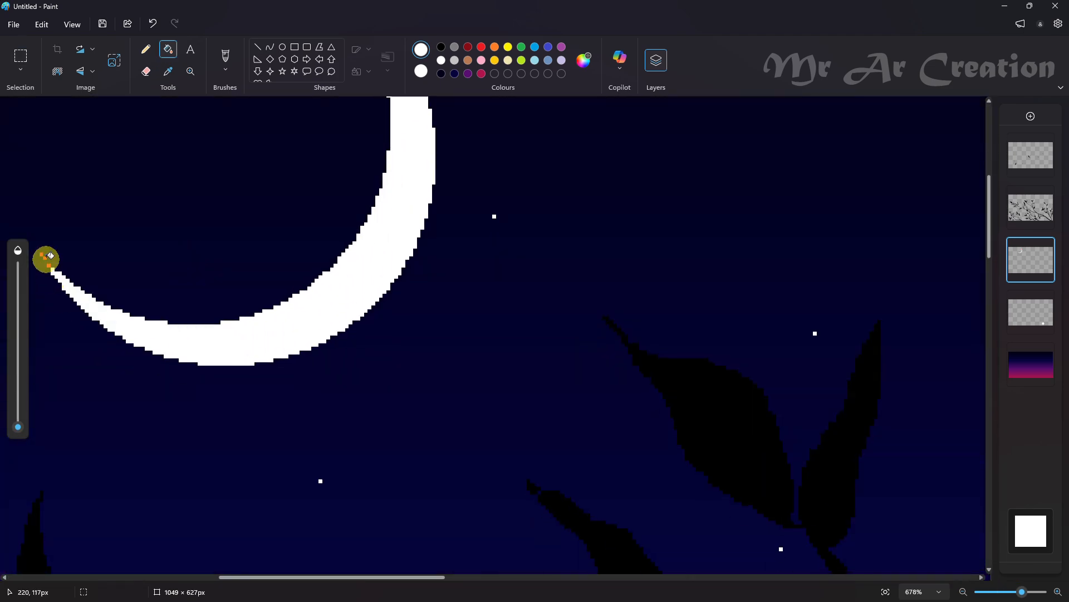
{"action": "scroll", "coordinate": [55, 265], "scroll_direction": "down", "scroll_amount": 6}
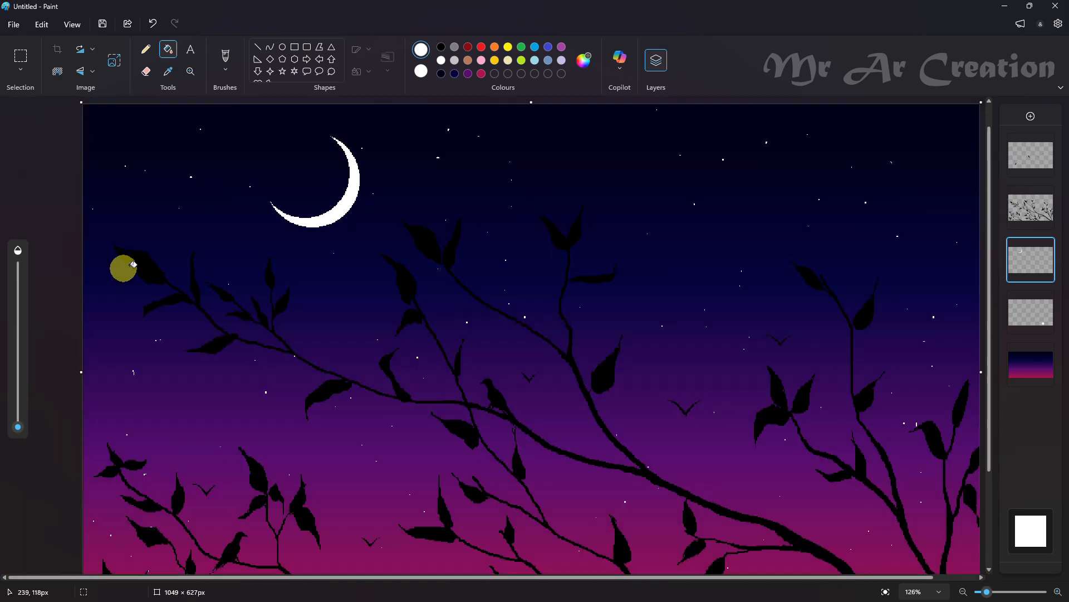
Select the crescent moon, scale its selection down to about 119 × 112 px and move it lower, between the left and central branches
{"action": "left_click", "coordinate": [22, 55]}
{"action": "left_click_drag", "start_coordinate": [372, 131], "coordinate": [238, 243]}
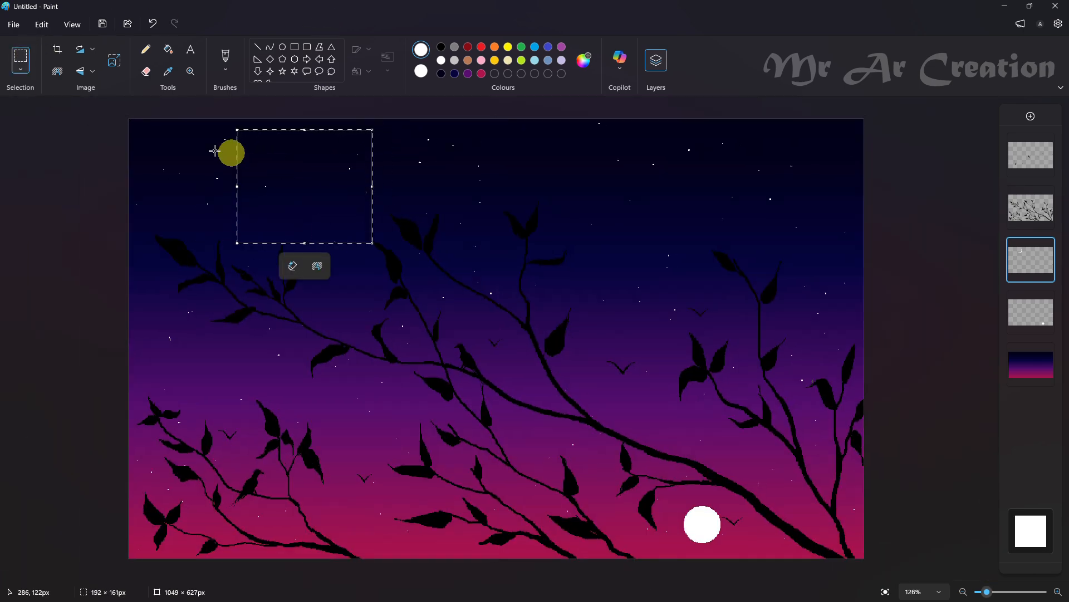
{"action": "left_click", "coordinate": [20, 69]}
{"action": "left_click", "coordinate": [56, 158]}
{"action": "left_click_drag", "start_coordinate": [373, 244], "coordinate": [313, 194]}
{"action": "left_click_drag", "start_coordinate": [275, 162], "coordinate": [327, 264]}
{"action": "left_click_drag", "start_coordinate": [363, 232], "coordinate": [376, 215]}
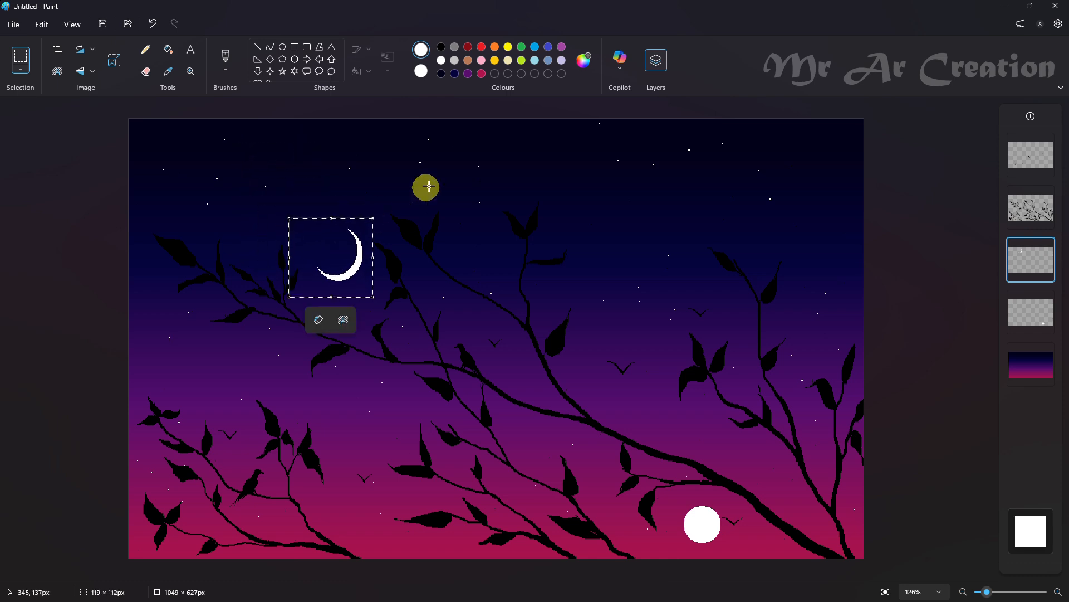
{"action": "left_click", "coordinate": [878, 169]}
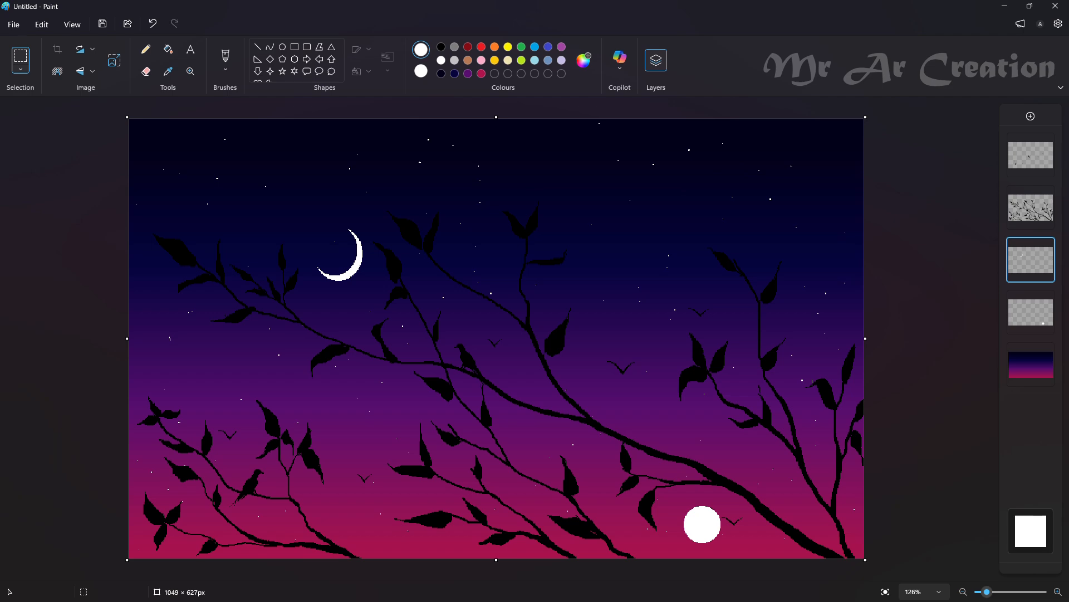